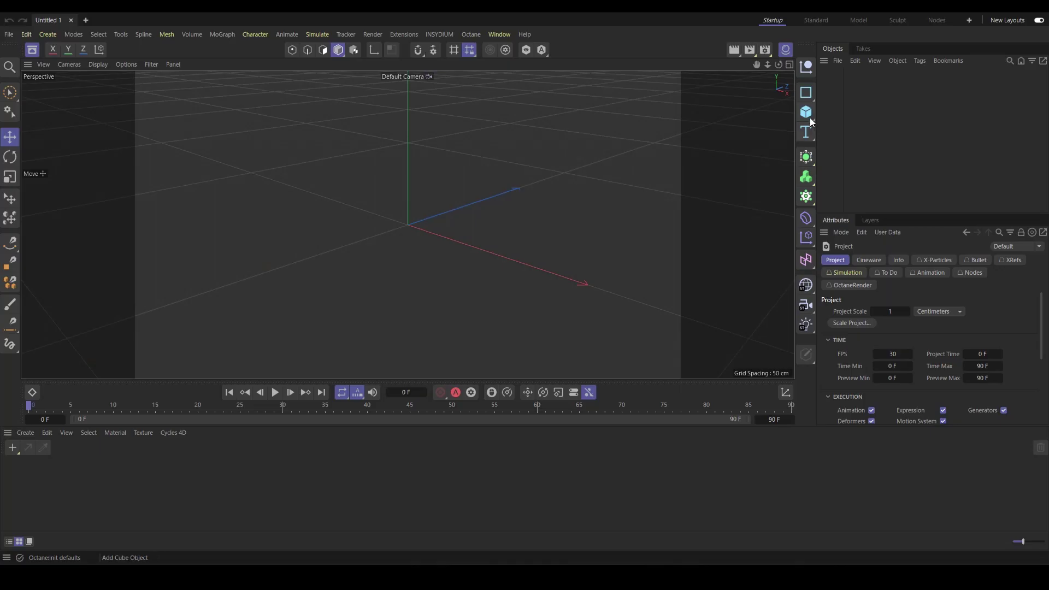
- Add a sphere with a 30 cm radius
left_click(812, 123)
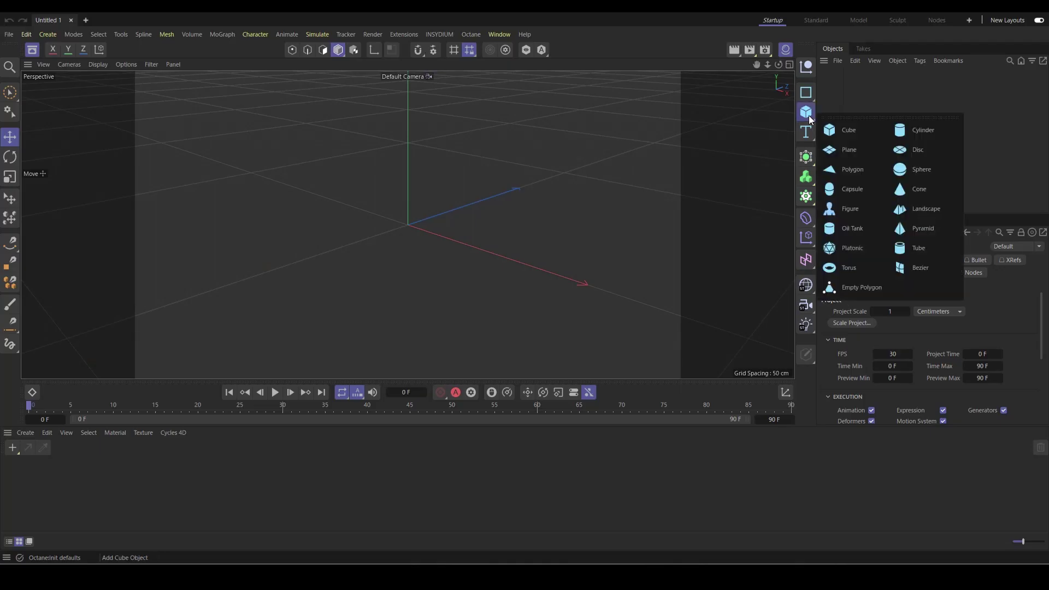
left_click(899, 167)
left_click(896, 285)
type("30")
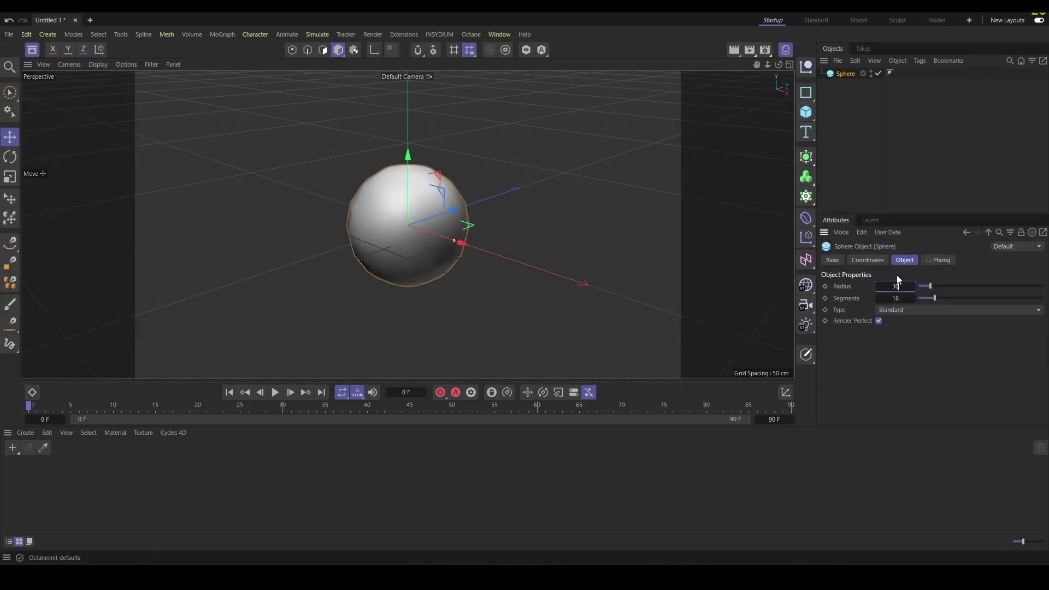
key("Return")
- Add a torus with a 60 cm ring radius and a 20 cm pipe radius
left_click(812, 117)
left_click(859, 263)
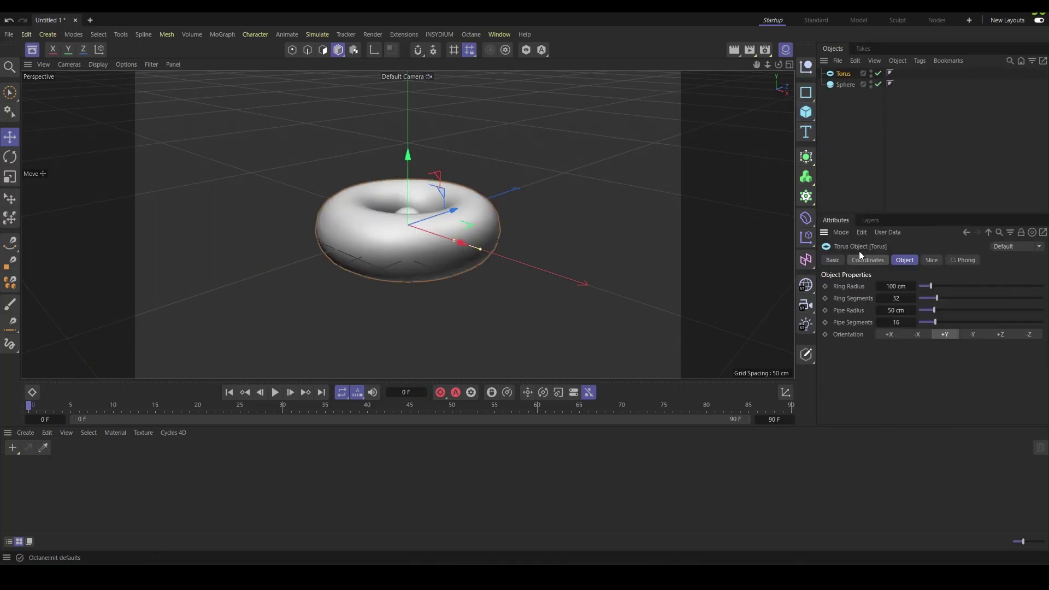
left_click(895, 286)
type("60")
key("Return")
left_click(892, 311)
type("30")
key("Return")
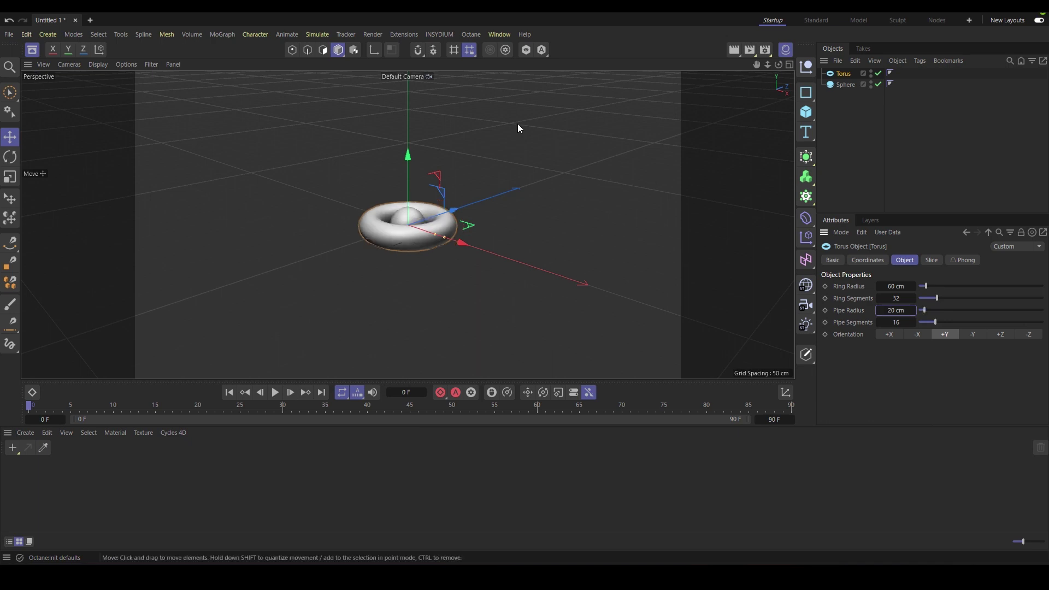
left_click(806, 92)
- Add a helix spline with a 10 cm start radius, 350 cm end radius and 500 cm height
left_click(839, 171)
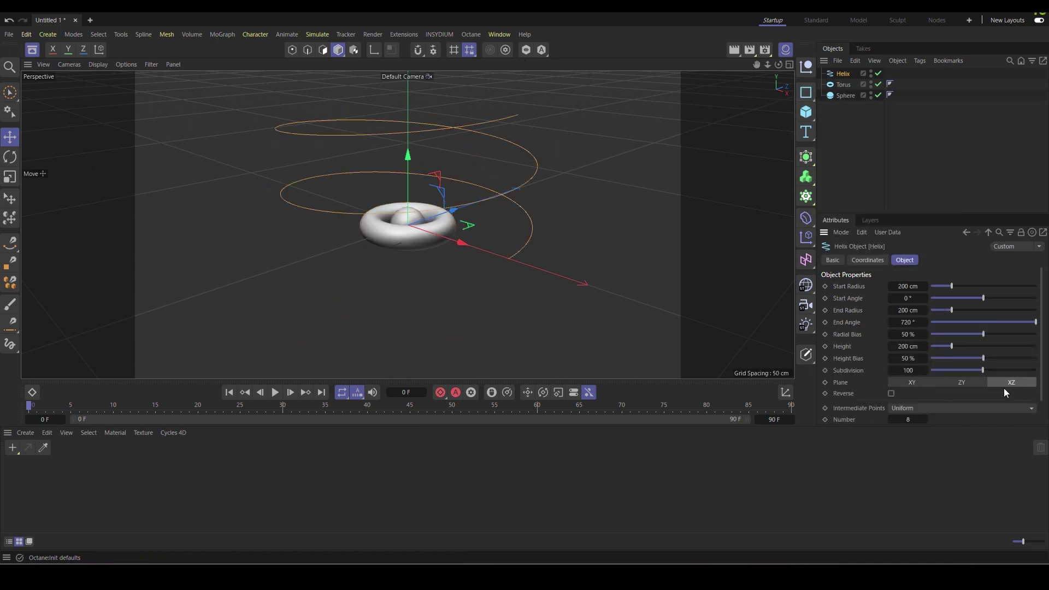
type("10")
key("Return")
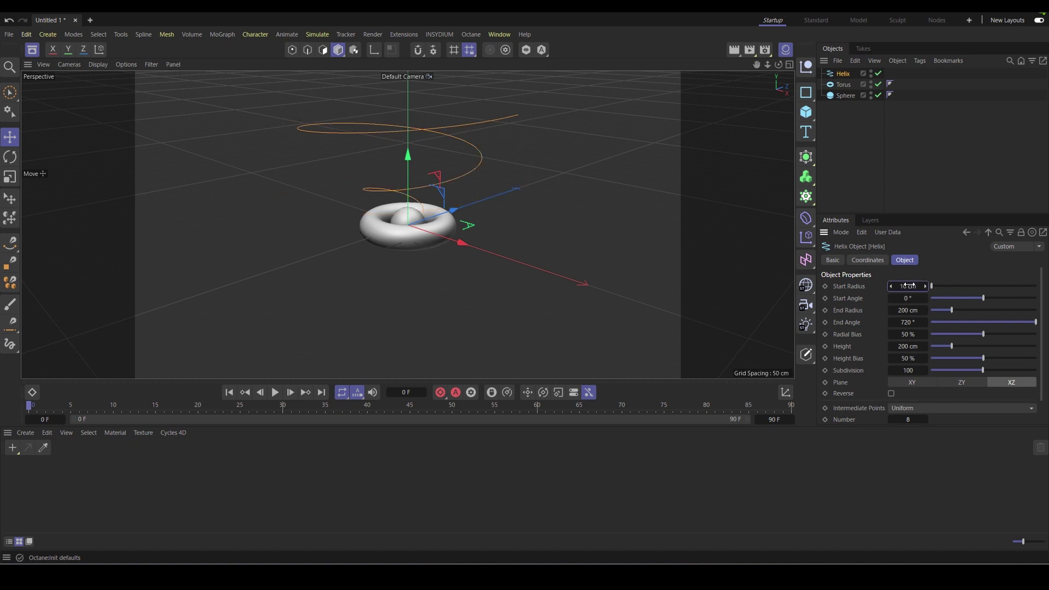
double_click(909, 310)
type("500")
key("Return")
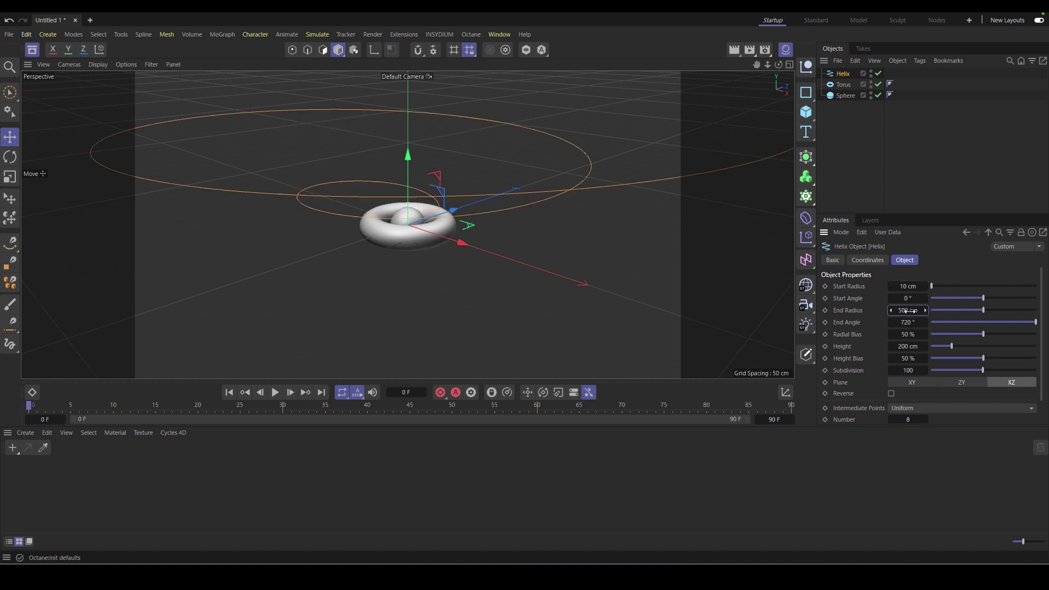
left_click_drag(910, 311, 909, 310)
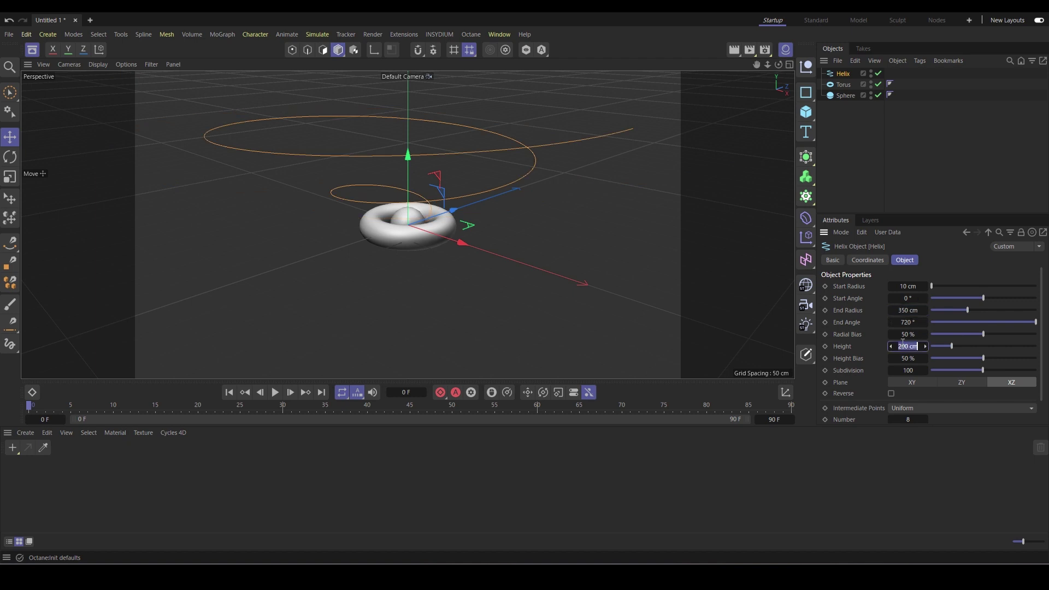
type("0")
key("Return")
- Give the helix a 10% height bias and a 2700° end angle
scroll(433, 183, "down", 3)
middle_click_drag(433, 183, 433, 276, "alt")
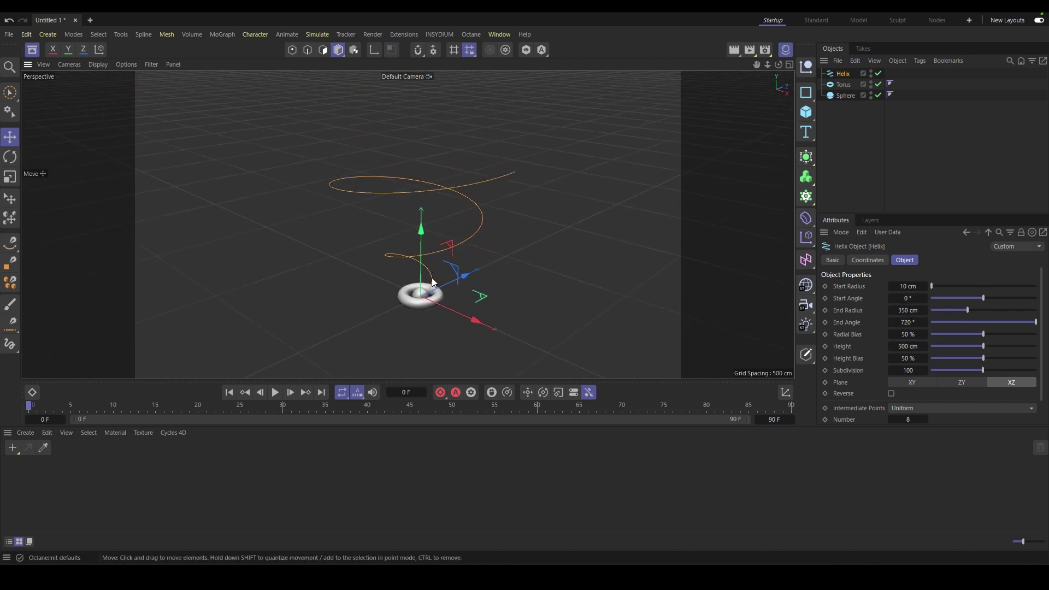
left_click_drag(908, 332, 897, 309)
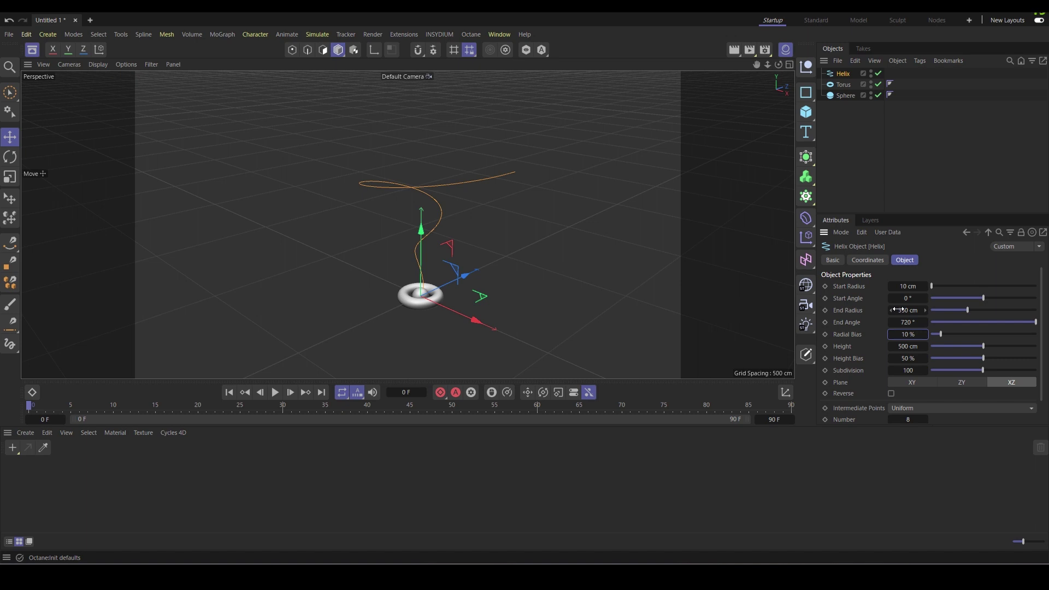
key("ctrl+z")
key("Return")
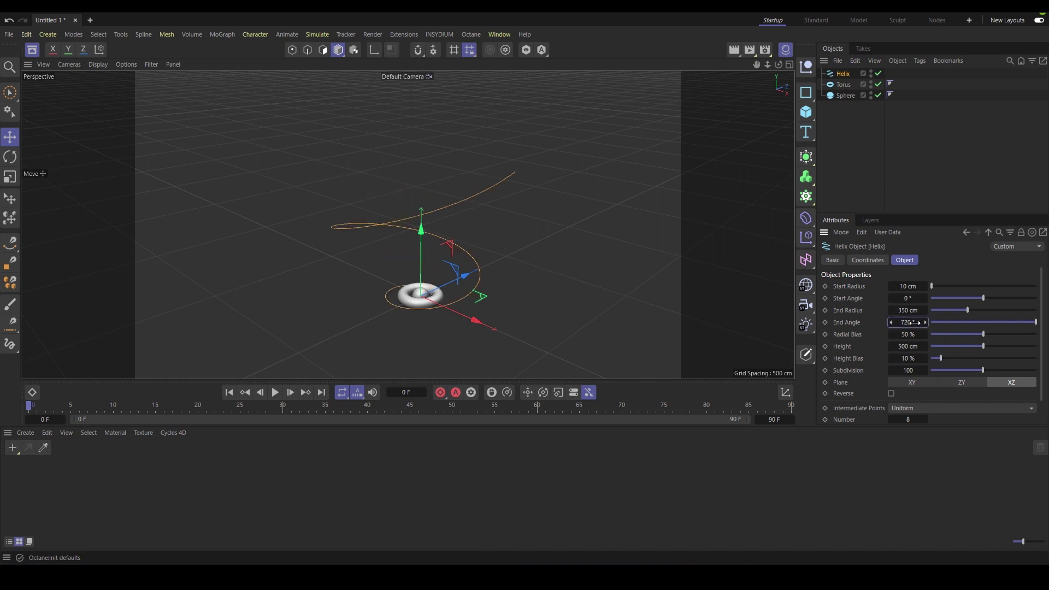
type("2")
key("Return")
left_click_drag(470, 248, 364, 237, "alt")
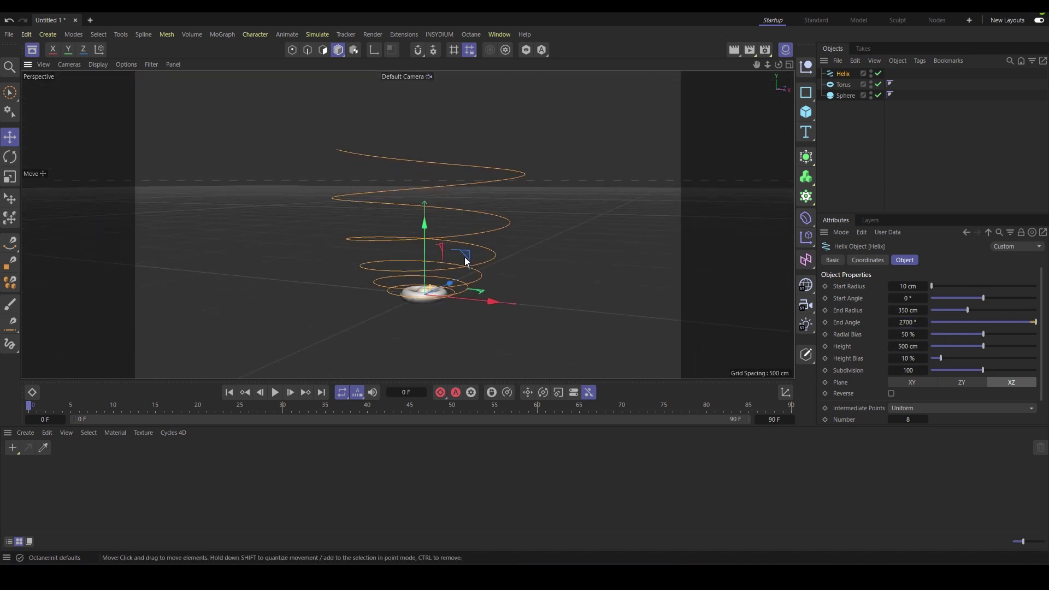
right_click(837, 97)
mouse_move(876, 32)
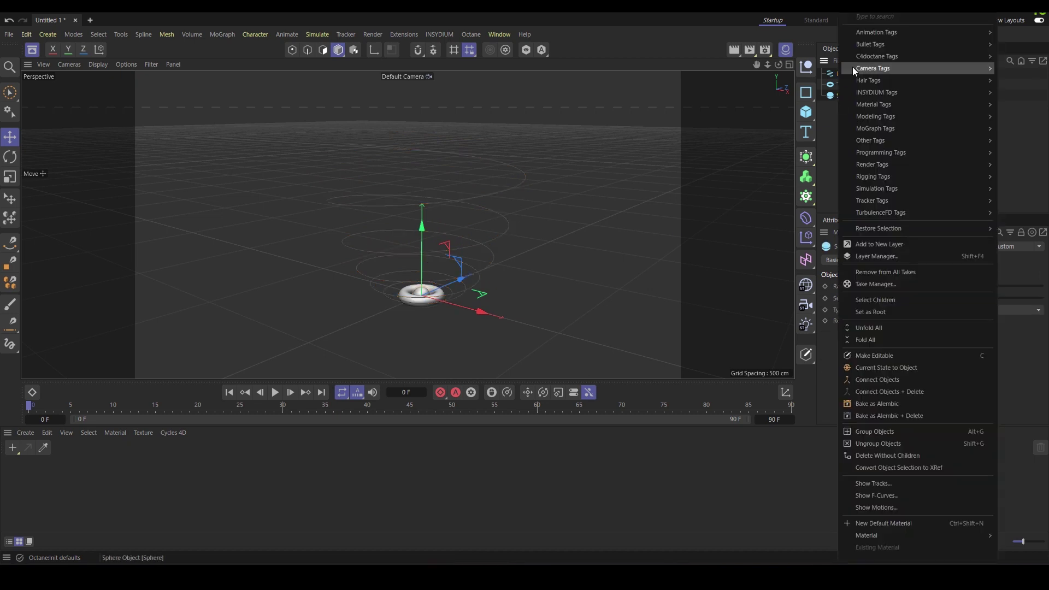
- Add an Align to Spline tag that puts the sphere on the Helix, and key its position at 0%
left_click(804, 48)
left_click_drag(843, 73, 929, 286)
mouse_move(918, 321)
left_mouse_down()
mouse_move(1015, 321)
mouse_move(905, 321)
left_mouse_up()
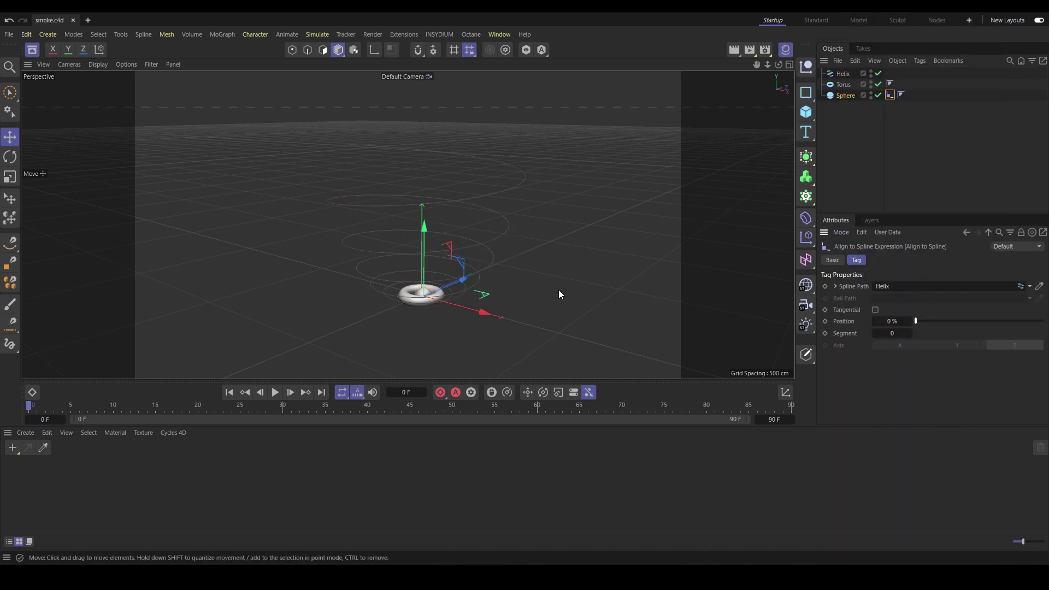
left_click(826, 321)
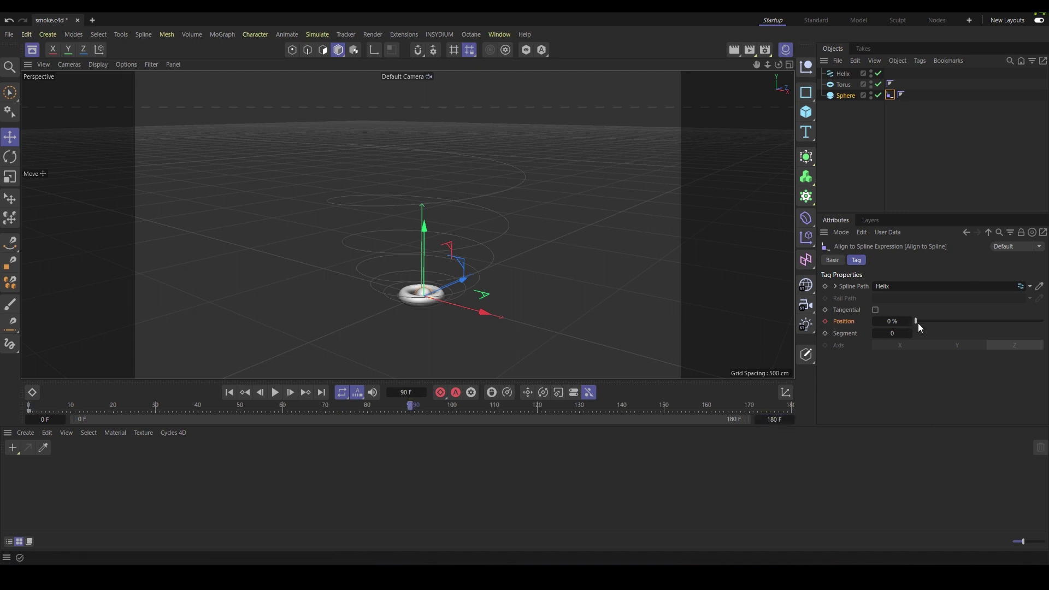
- Key the sphere at the helix top, then back at the start at frame 120, and preview it
left_click_drag(916, 322, 1044, 321)
left_click(537, 408)
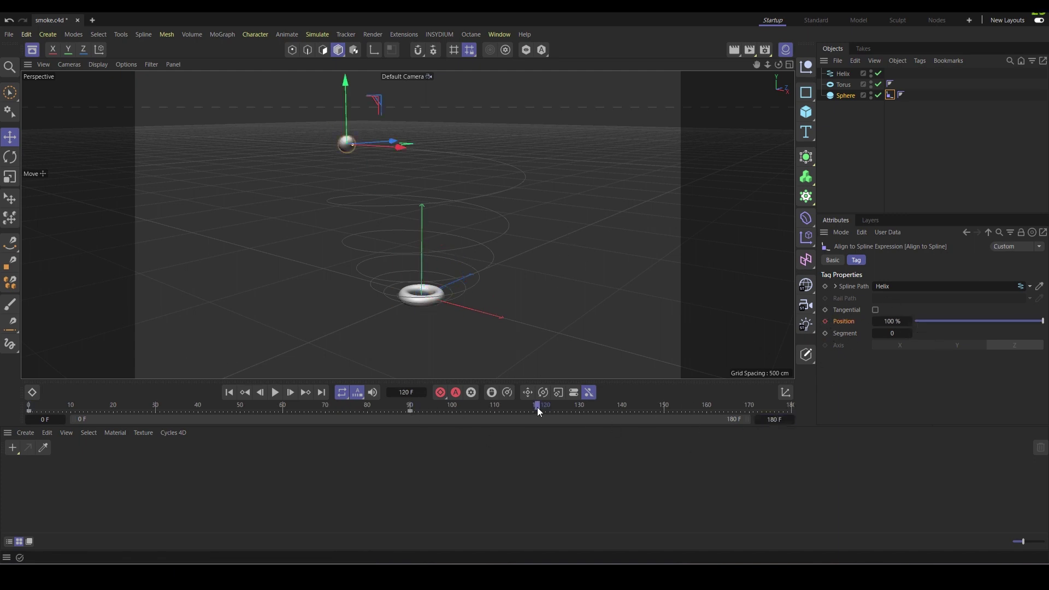
left_click(916, 323)
left_click(274, 392)
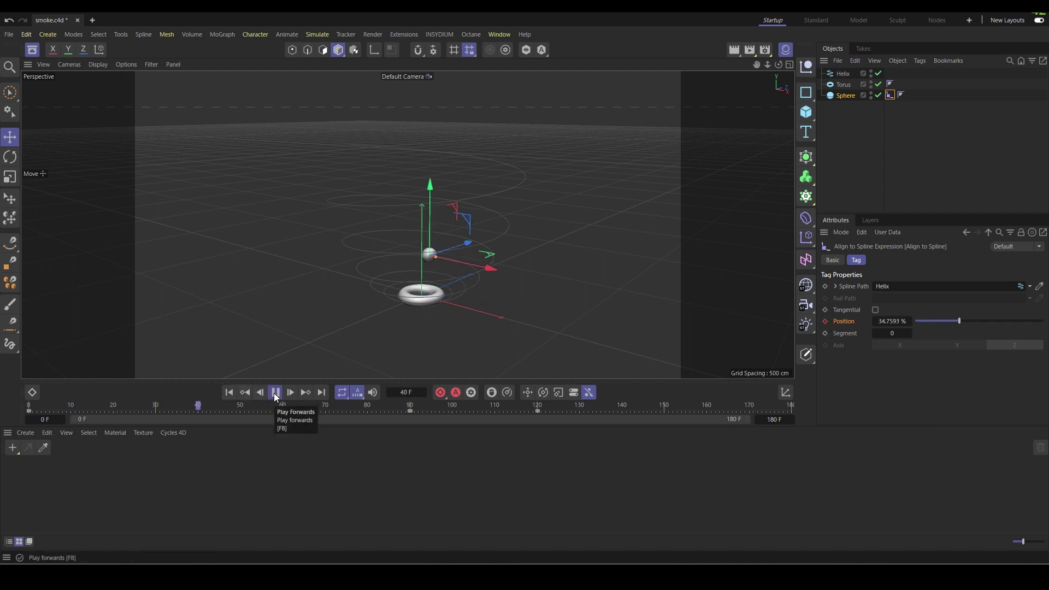
left_click(275, 393)
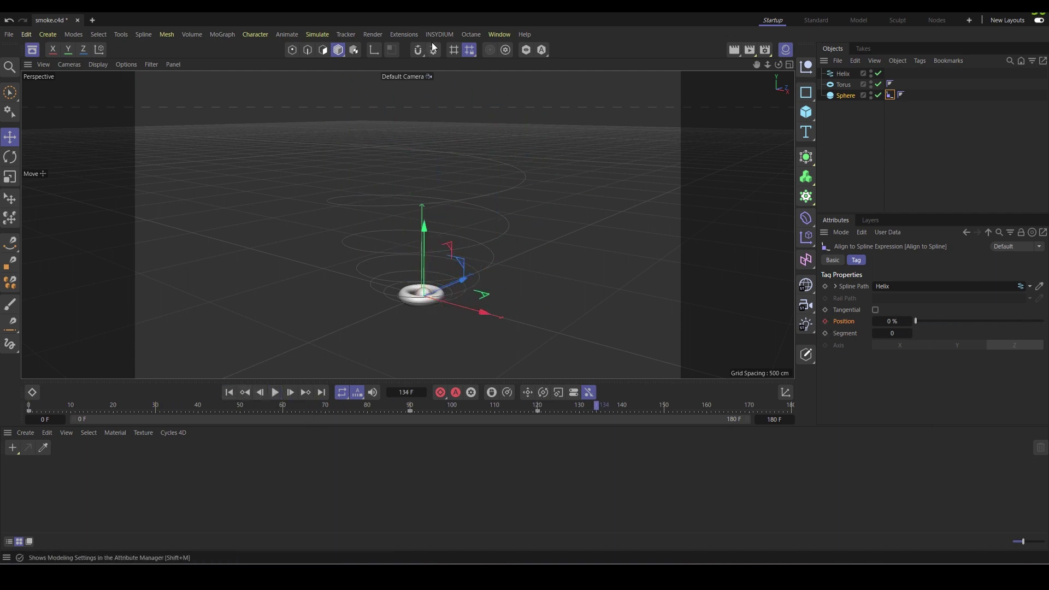
left_click(498, 34)
- Switch all of the sphere's position keyframes to Linear interpolation in the F-Curve editor, then preview the motion
left_click(520, 239)
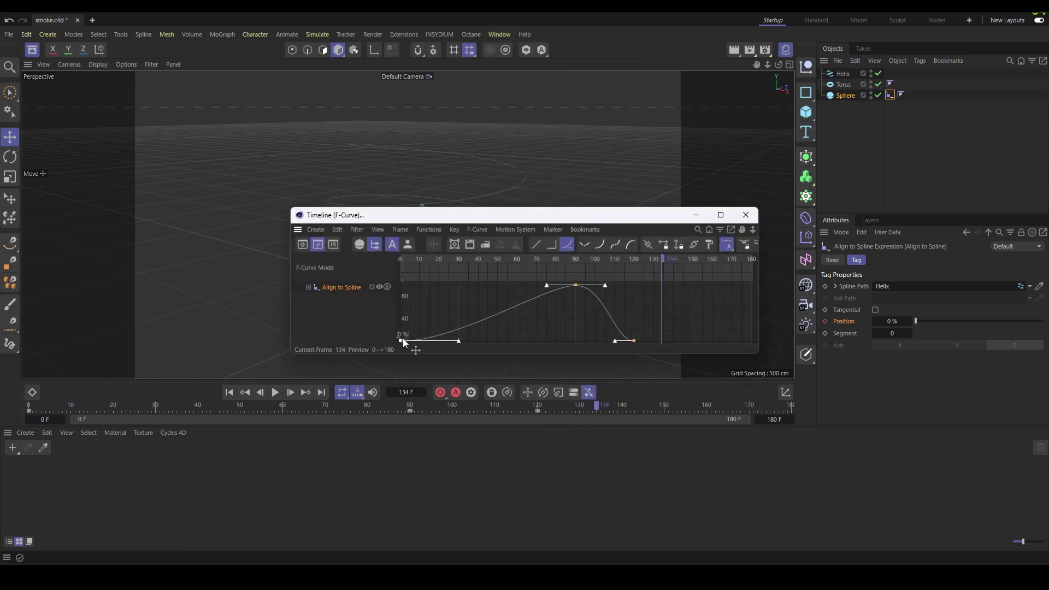
left_click(402, 342)
key("ctrl+a")
left_click(536, 245)
left_click(746, 215)
left_click(275, 393)
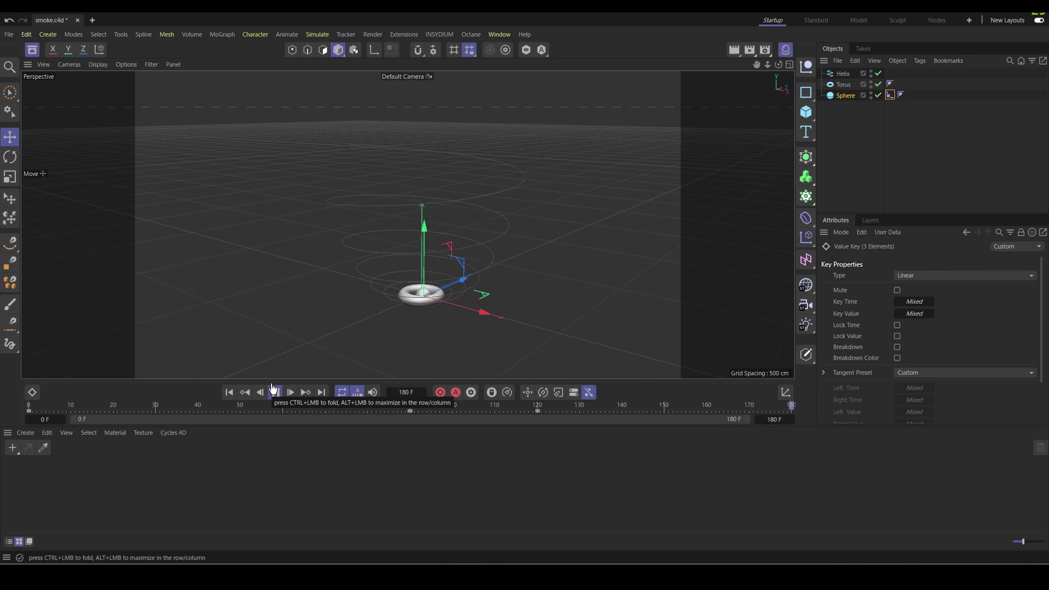
left_click(275, 391)
- Add an xpExplosiaFX container sized 600 cm on each side and check it in four views
left_click(439, 34)
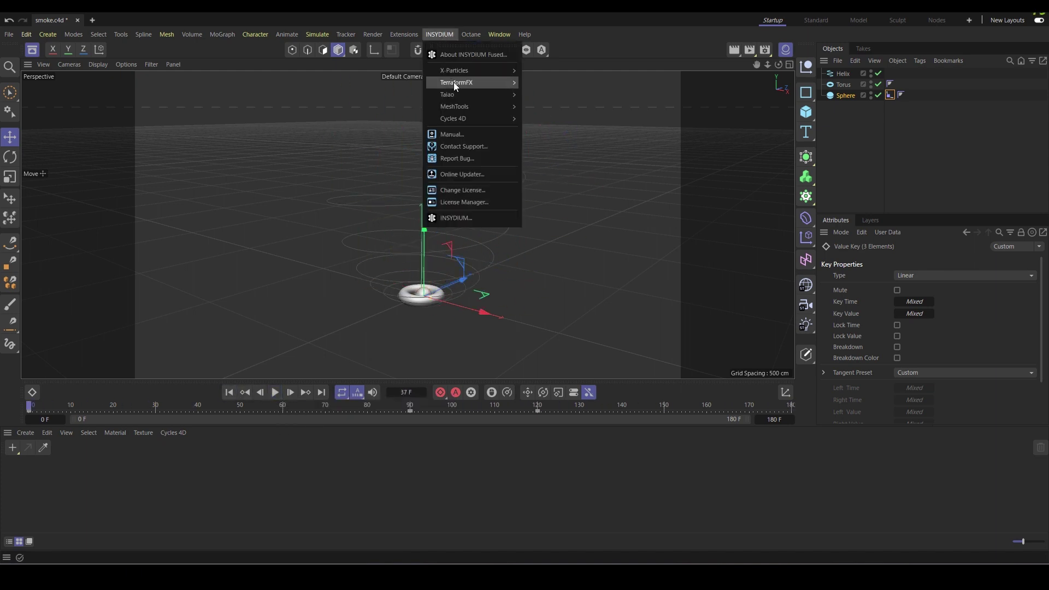
mouse_move(456, 82)
left_click(605, 181)
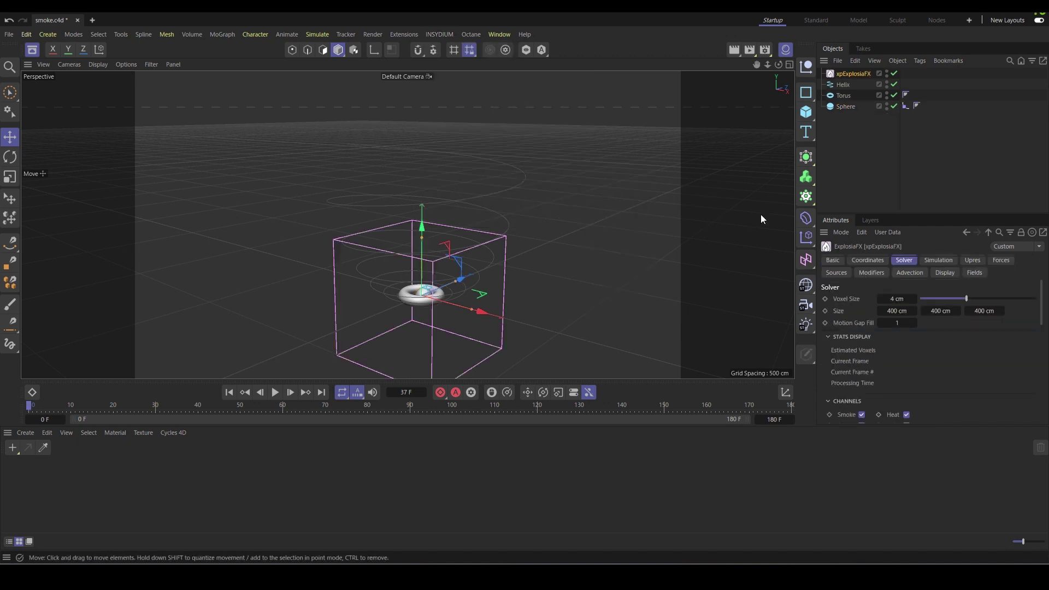
type("600")
key("Return")
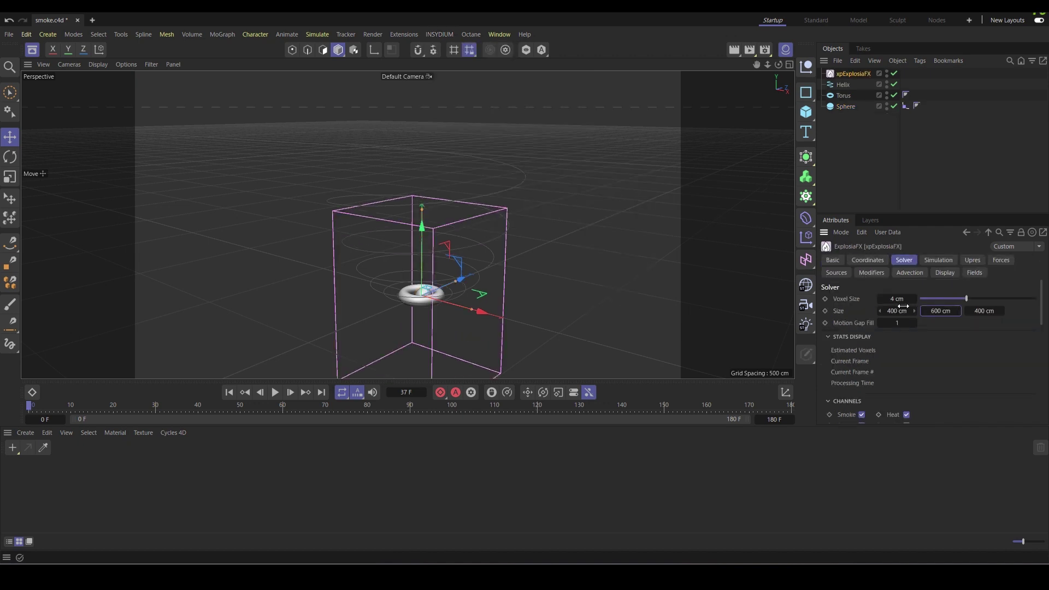
type("600")
key("Return")
key("Return")
middle_click(577, 284)
middle_click(456, 329)
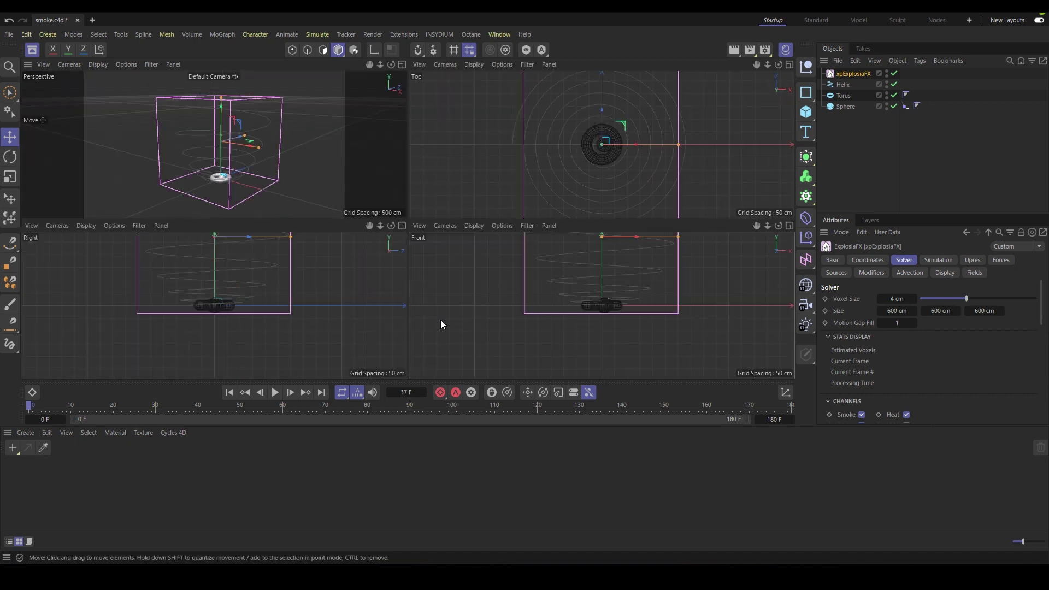
key("F1")
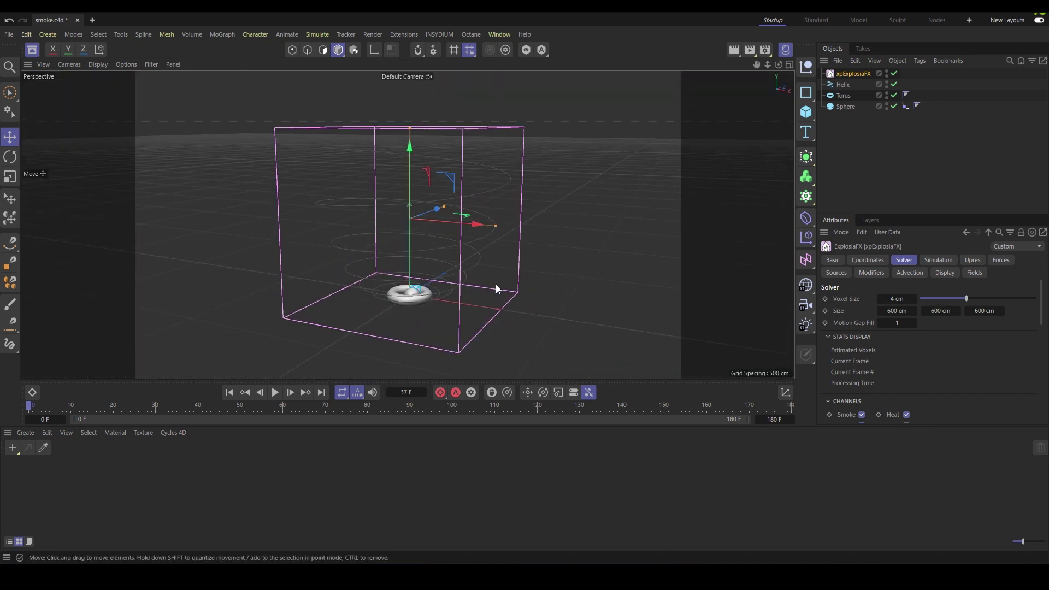
- Shrink the helix to a 200 cm end radius and a 400 cm height
left_click(845, 86)
type("200")
key("Return")
type("400")
key("Return")
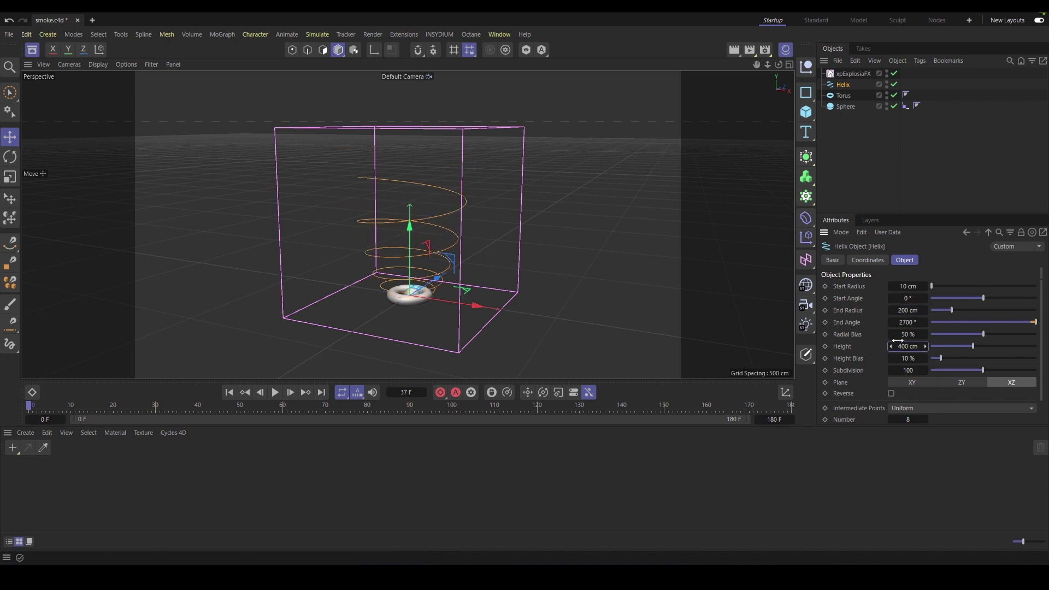
left_click_drag(492, 257, 281, 380, "alt")
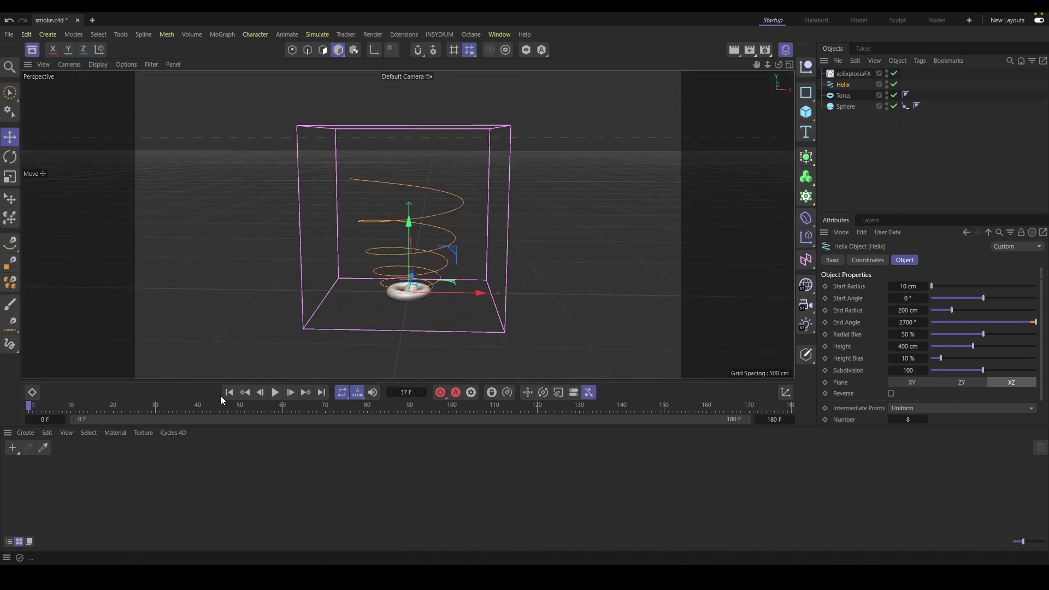
- Add an xpExplosiaFX Source tag to the torus with 25% Smoke, -50% Velocity and Pressure 15
right_click(843, 96)
mouse_move(880, 92)
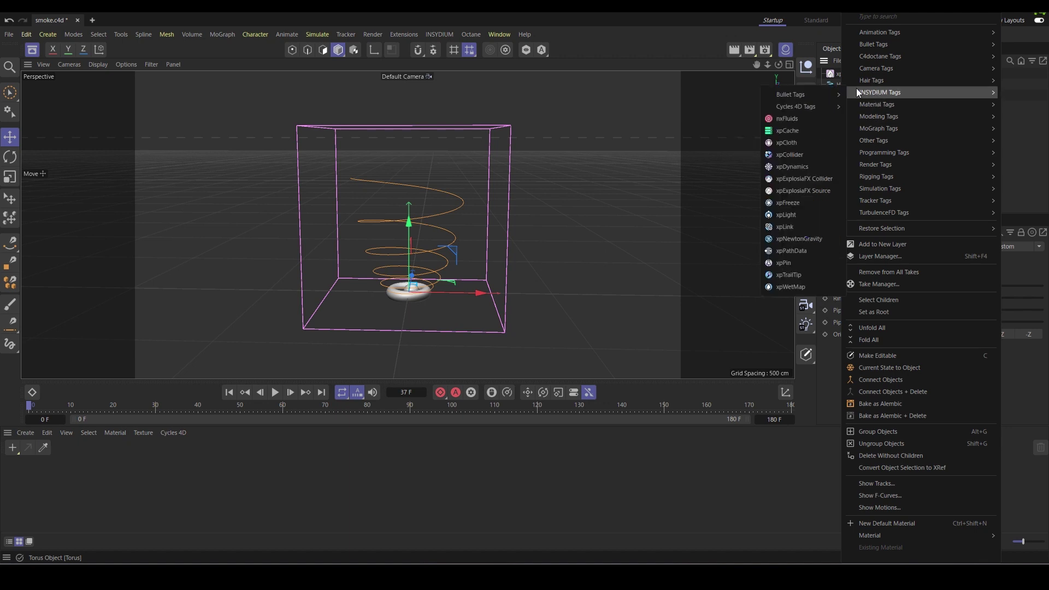
left_click(799, 191)
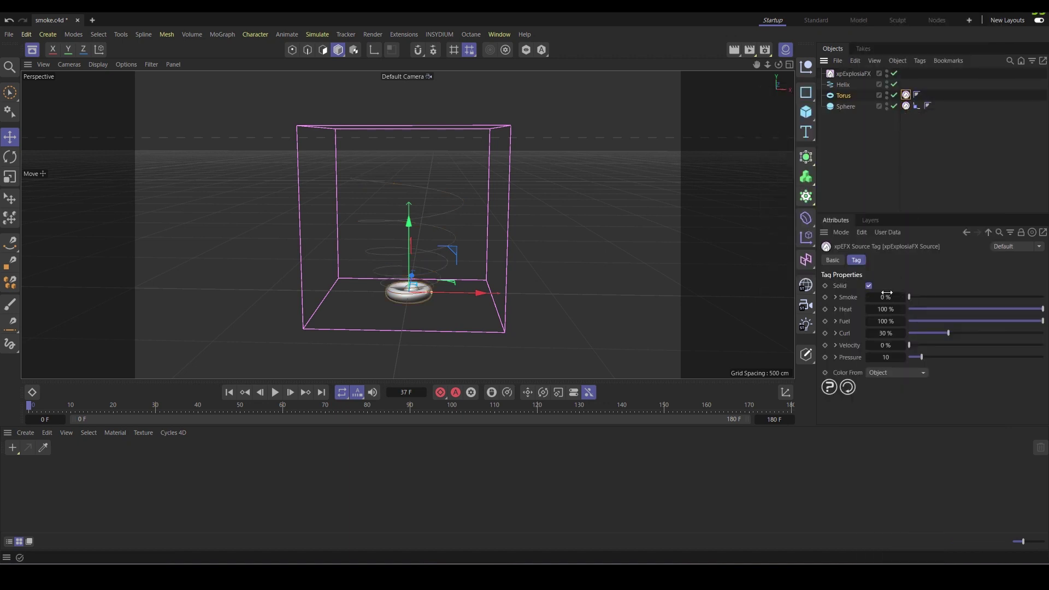
left_click(907, 107)
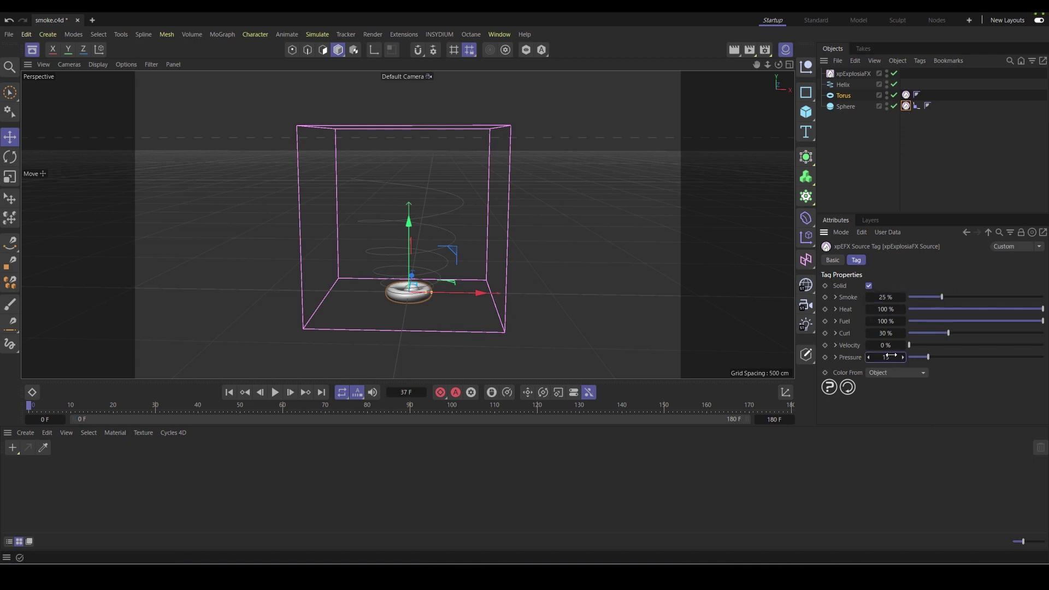
left_click(906, 96)
key("Tab")
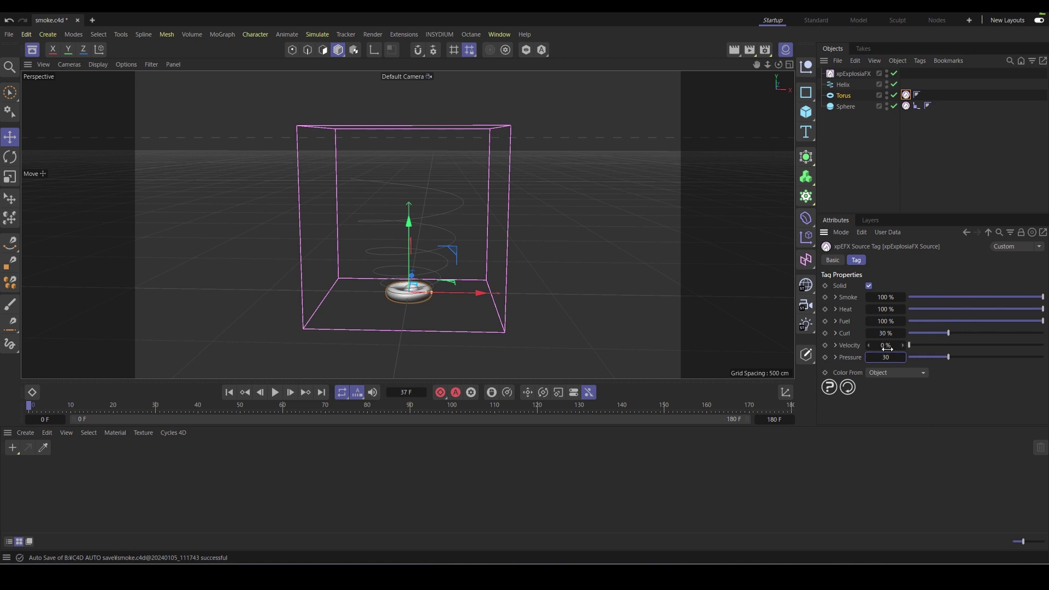
key("ctrl+z")
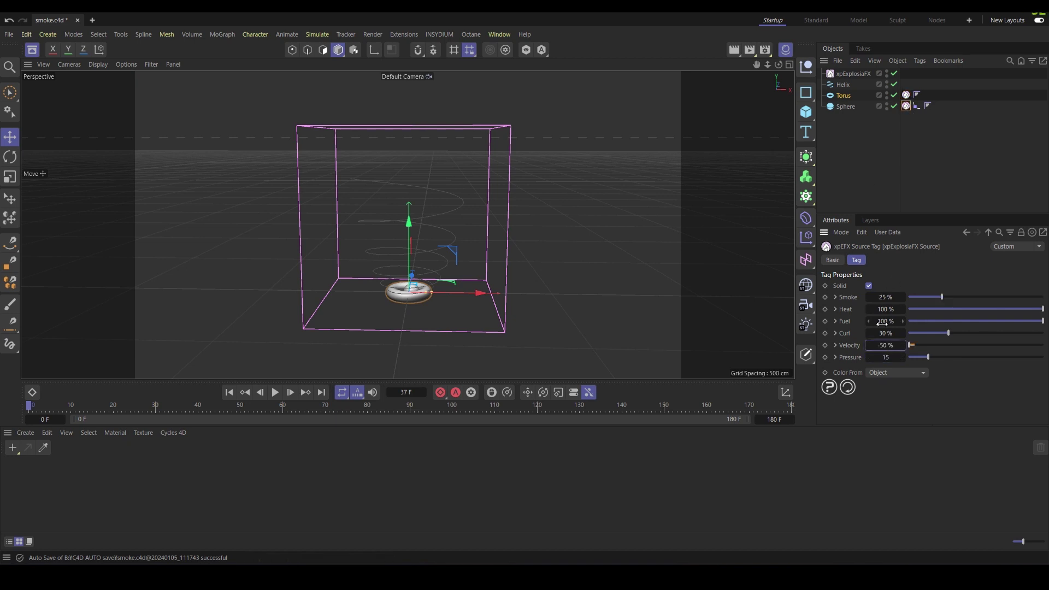
- Adjust the ExplosiaFX Sim Scale and set Sim Speed to 300%, then preview the smoke
left_click(853, 73)
left_click(938, 260)
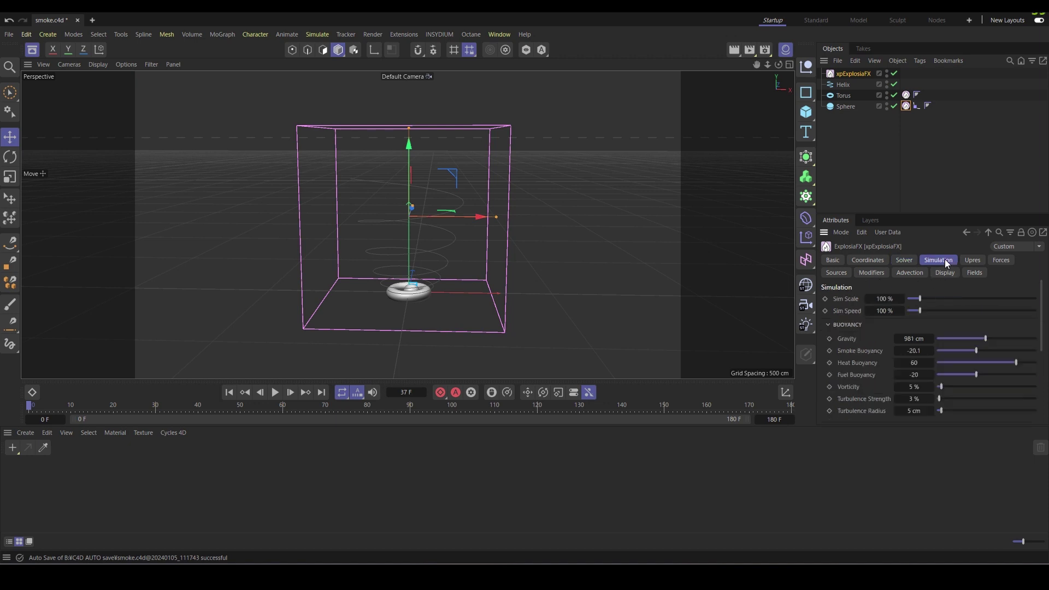
left_click(885, 299)
type("100")
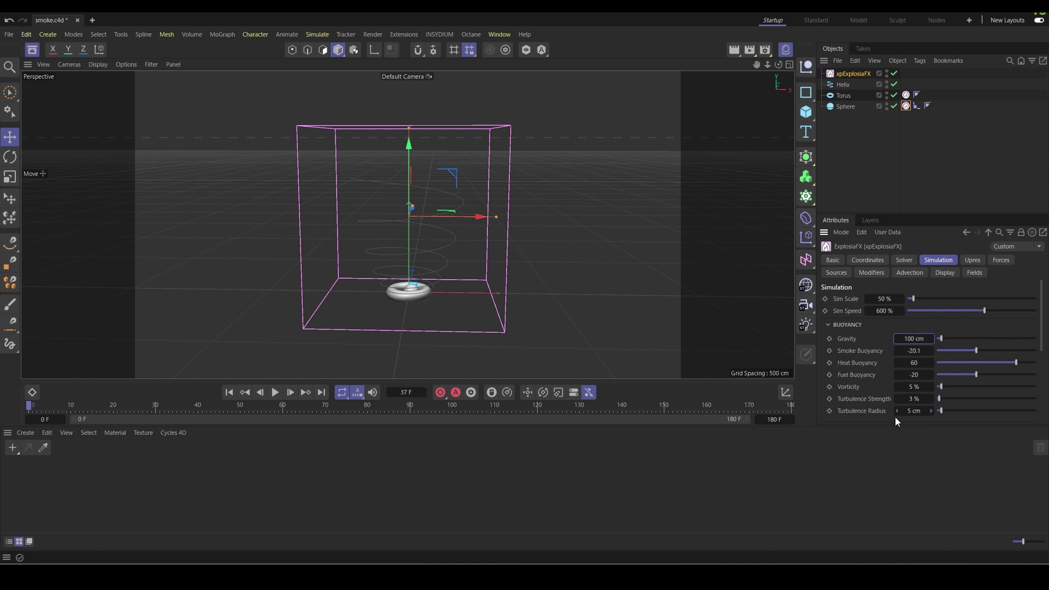
left_click(276, 392)
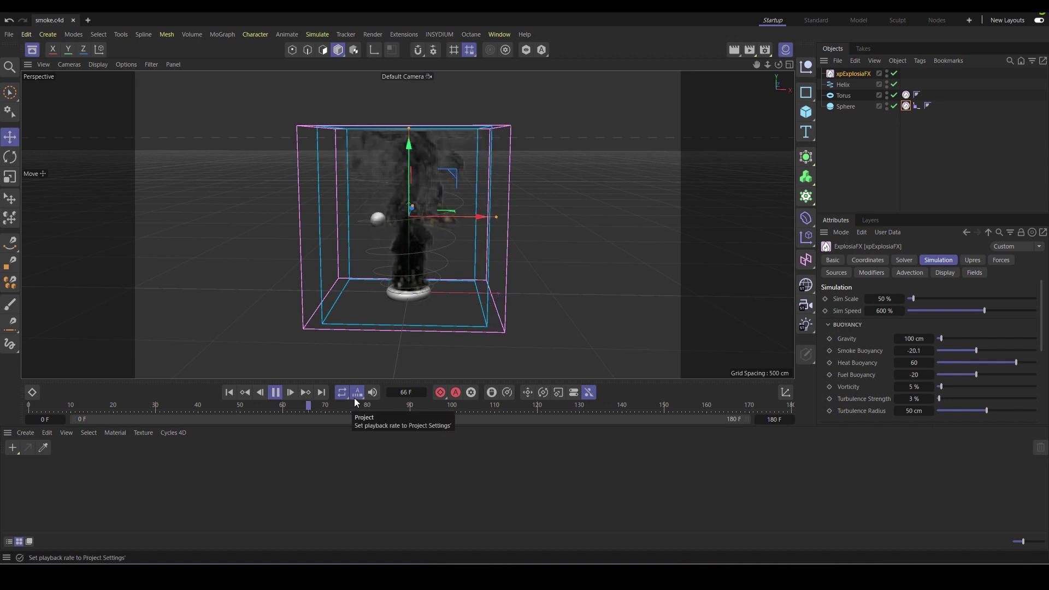
left_click(275, 393)
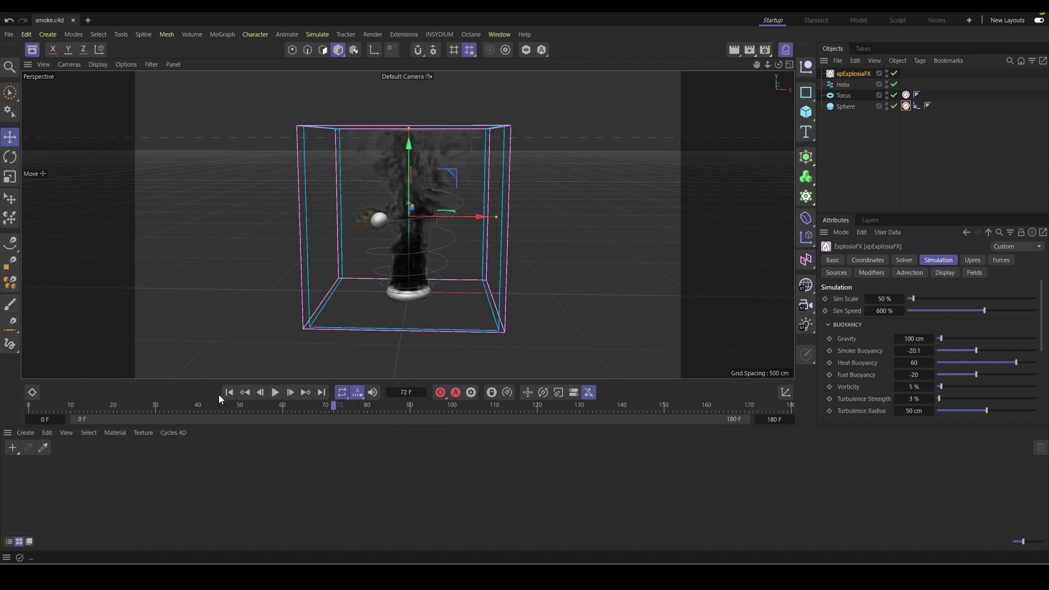
left_click(229, 393)
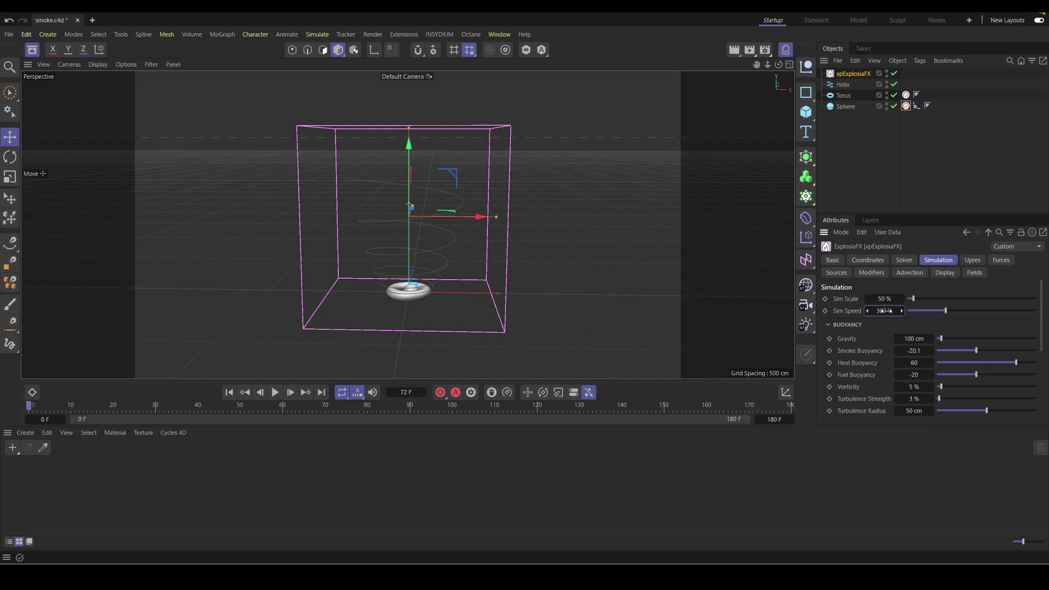
type("0")
- Adjust Gravity and Turbulence Radius, then replay the smoke and inspect it from a front angle
key("Return")
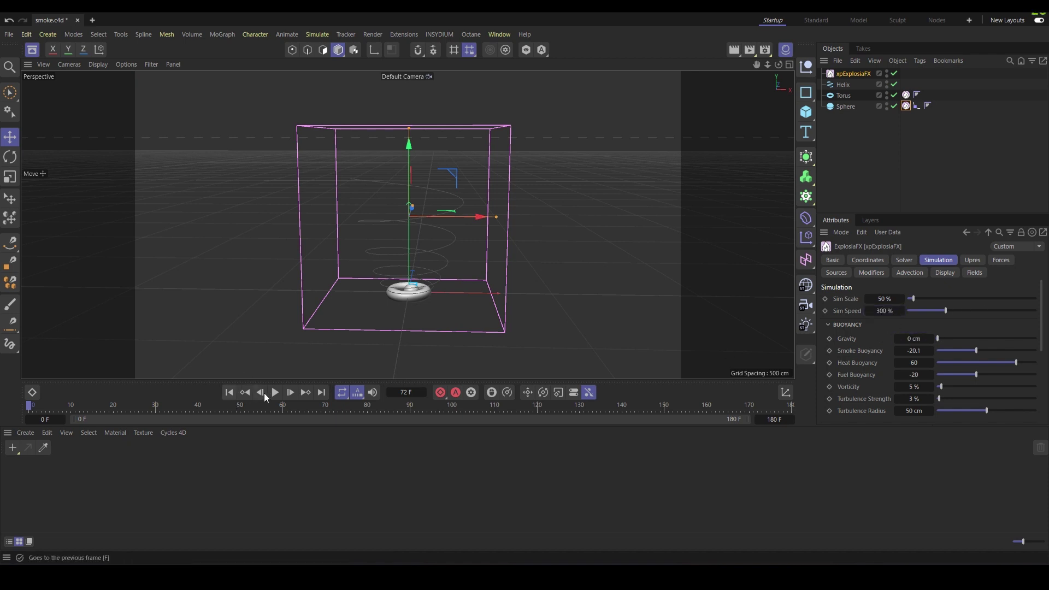
left_click(274, 392)
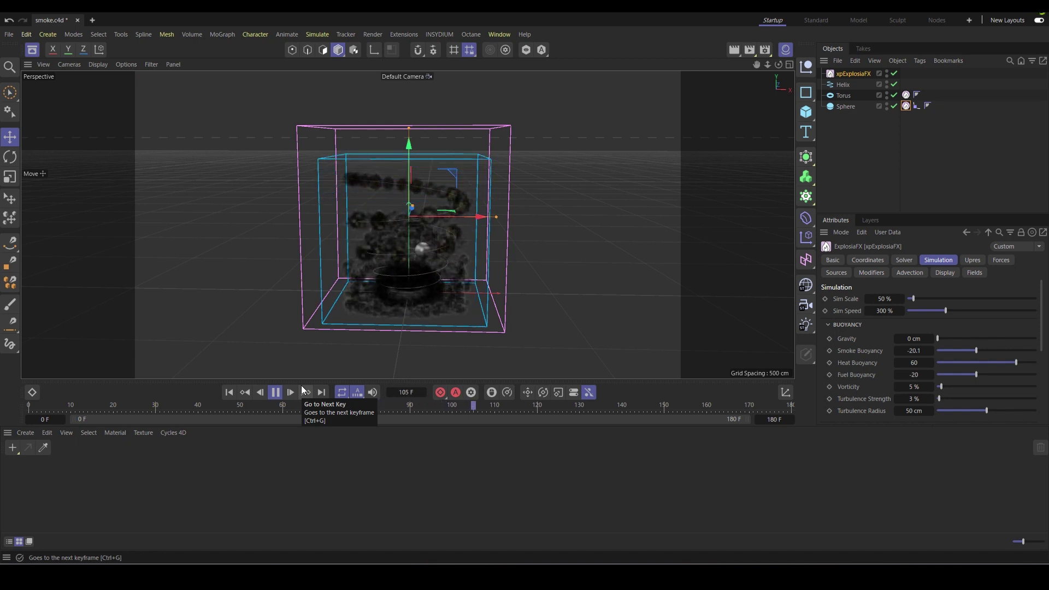
left_click(275, 393)
type("50")
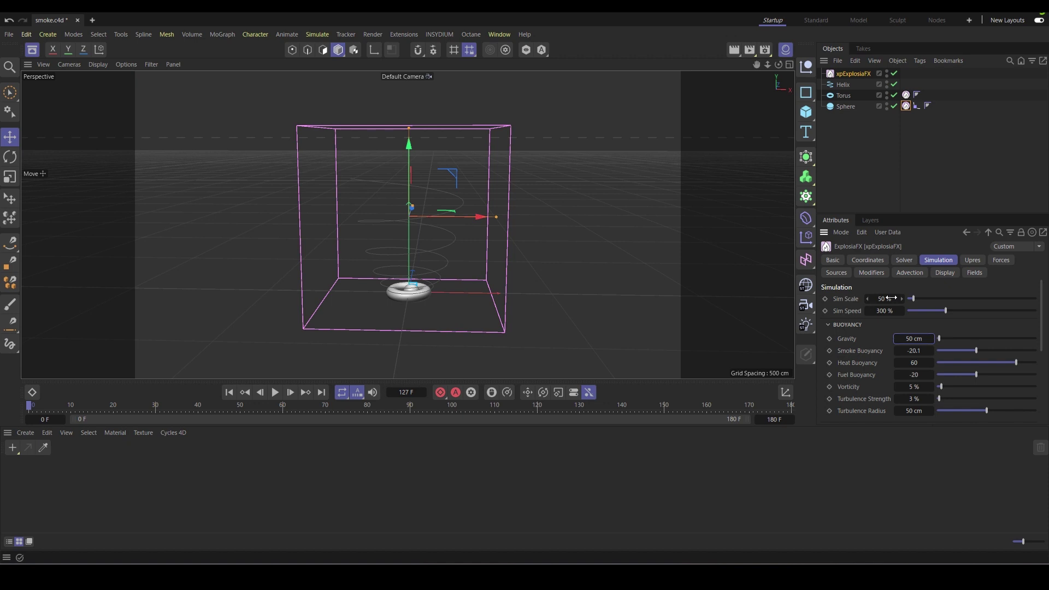
left_click(275, 392)
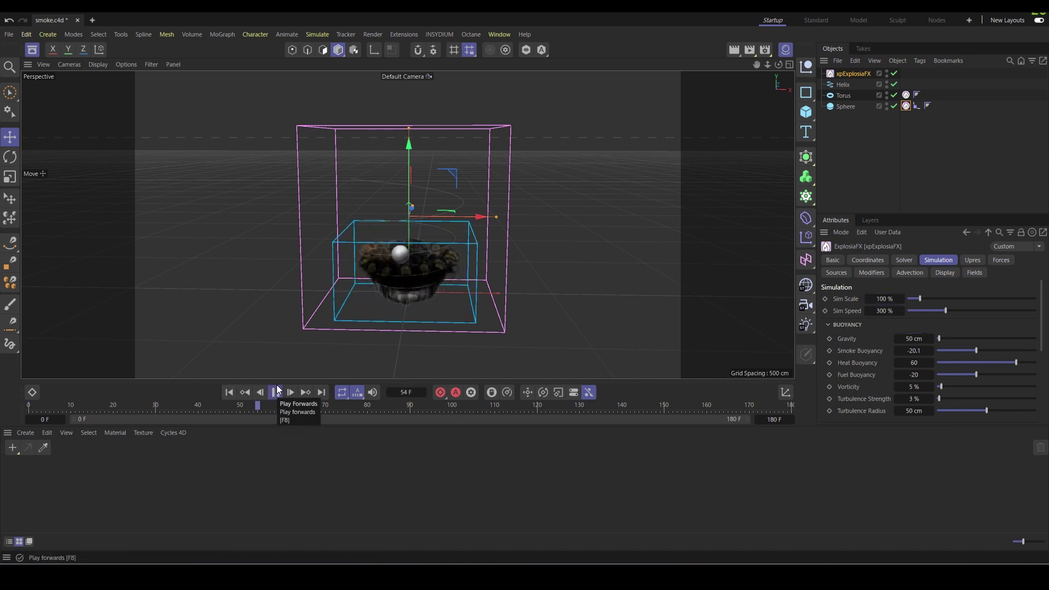
mouse_move(376, 285)
left_mouse_down("alt")
mouse_move(397, 264)
mouse_move(408, 286)
left_mouse_up("alt")
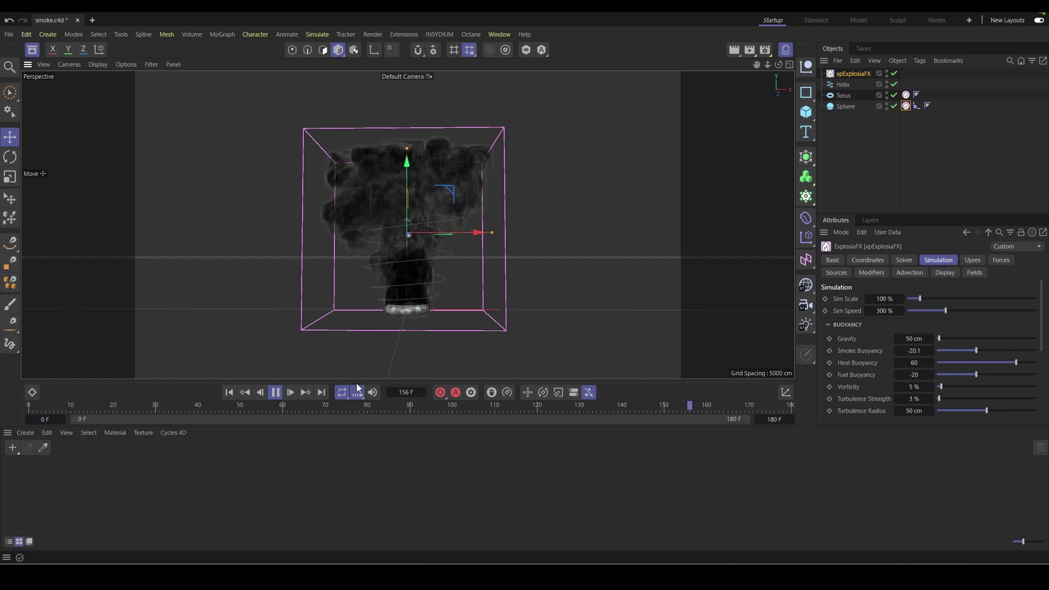
left_click(275, 393)
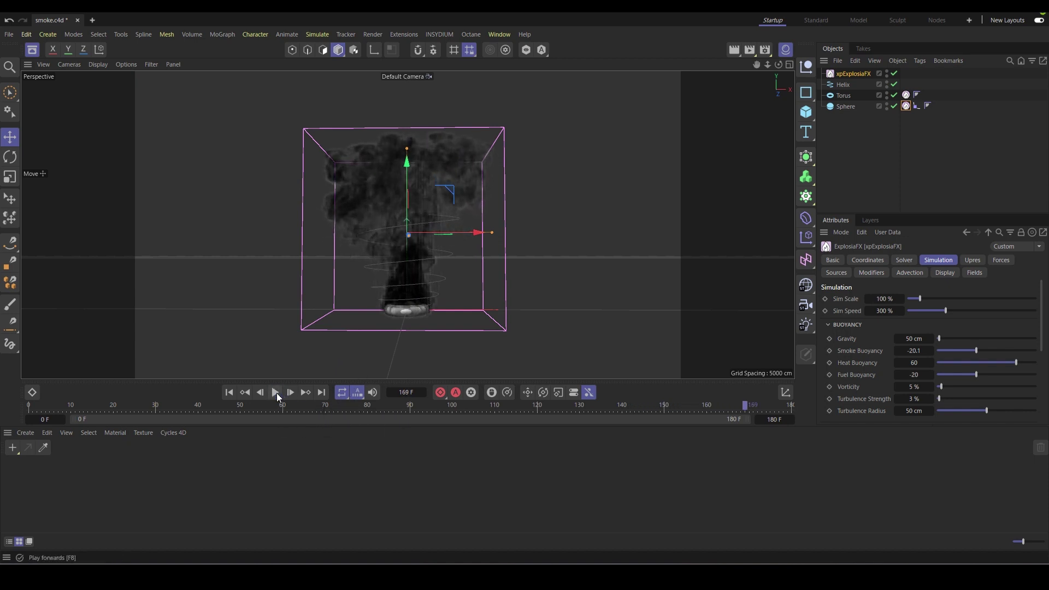
left_click(229, 392)
left_click_drag(415, 316, 444, 292, "alt")
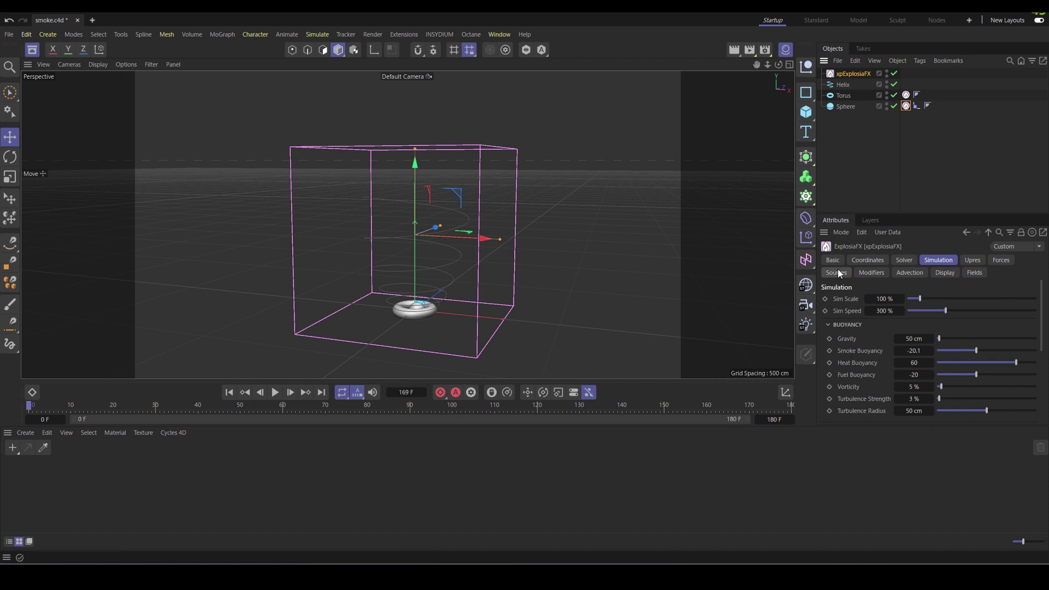
- Preview the smoke, then uncheck Wind in the ExplosiaFX Forces tab and rewind to the start
left_click(871, 273)
left_click(943, 272)
left_click(975, 273)
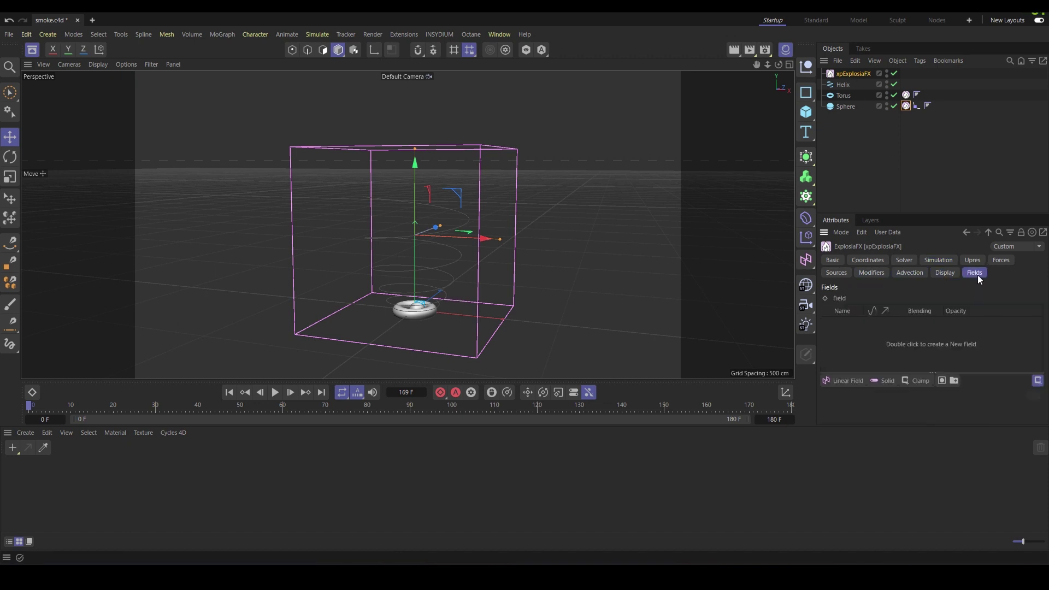
left_click(1001, 260)
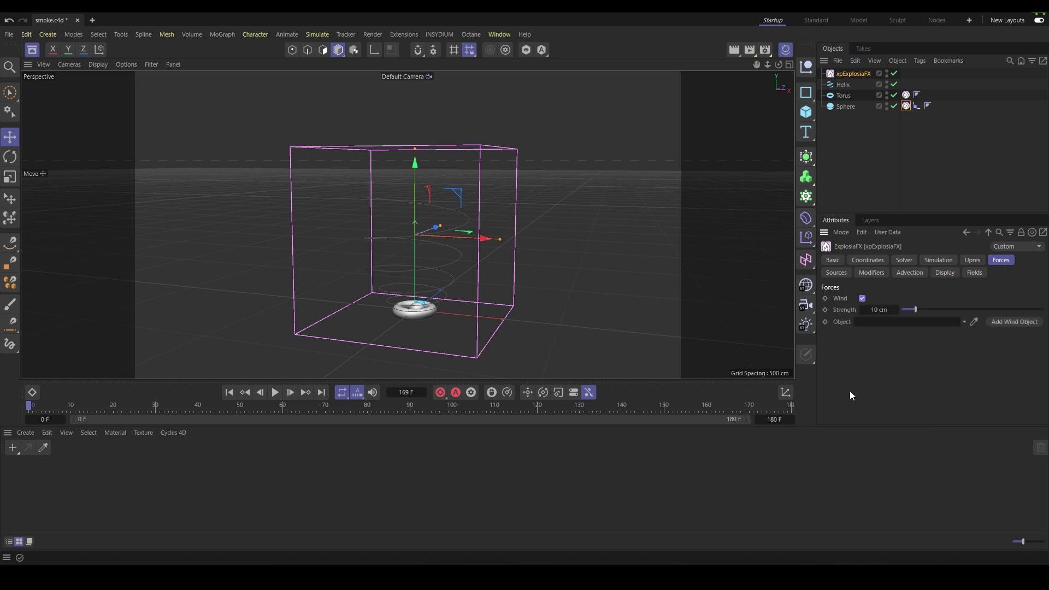
left_click(276, 392)
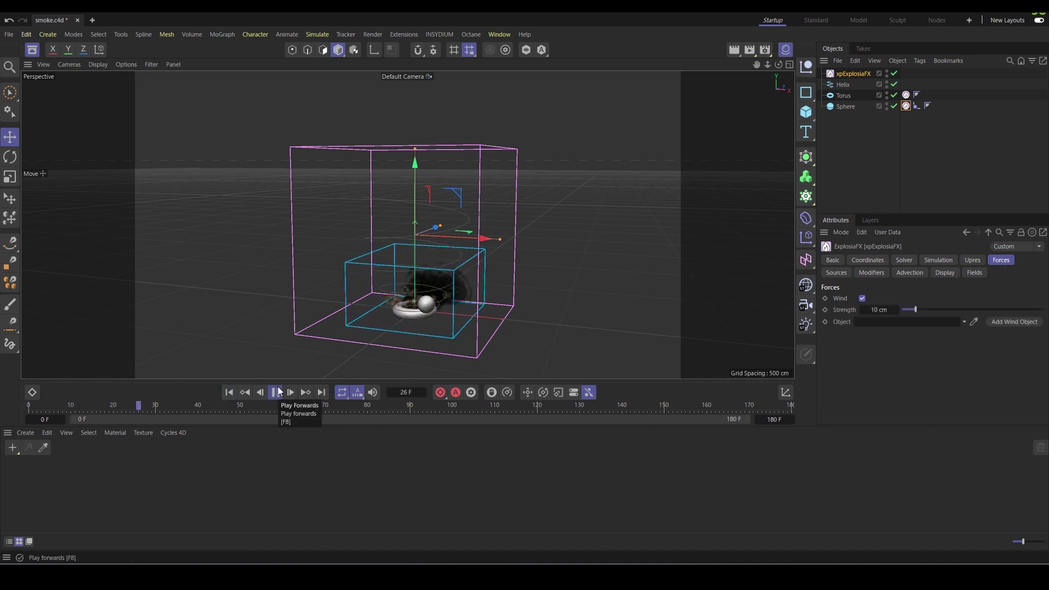
left_click(276, 392)
left_click(863, 299)
left_click(230, 393)
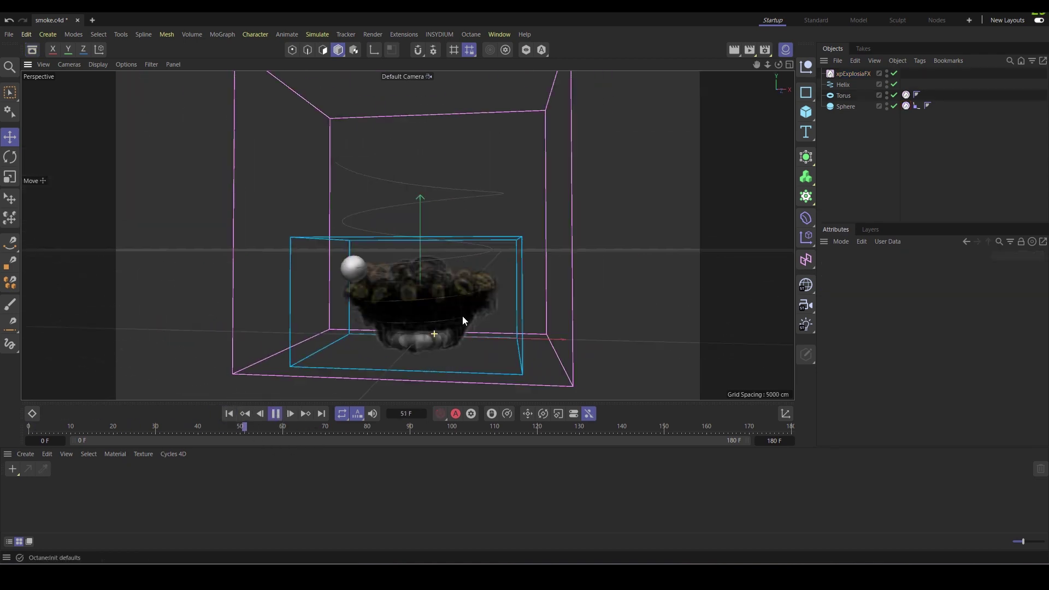
left_click(844, 96)
- Edit the Sphere source tag's Pressure and replay the smoke preview
left_click(275, 413)
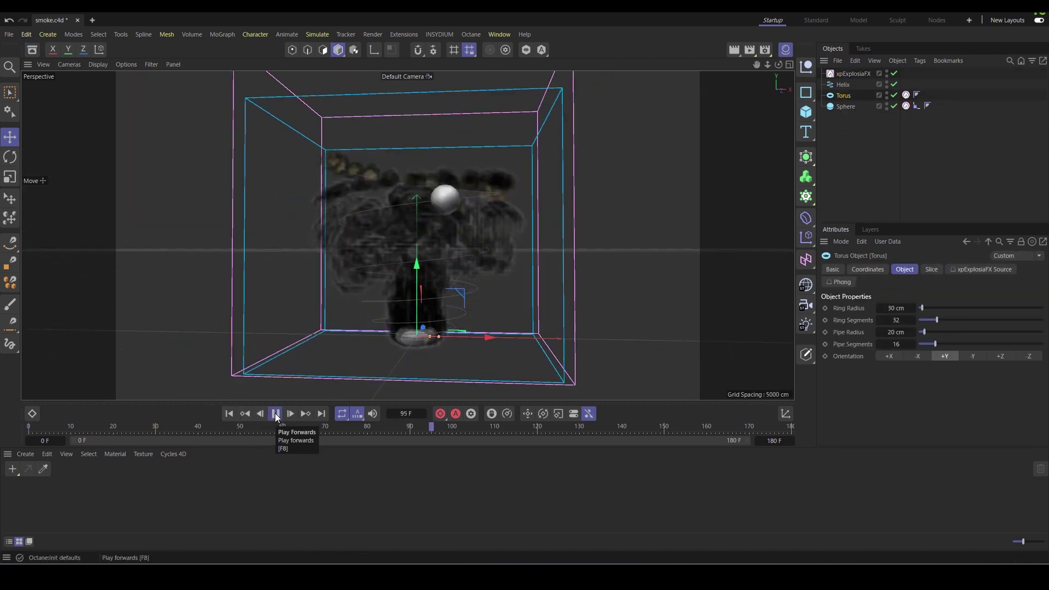
left_click(852, 74)
left_click(906, 106)
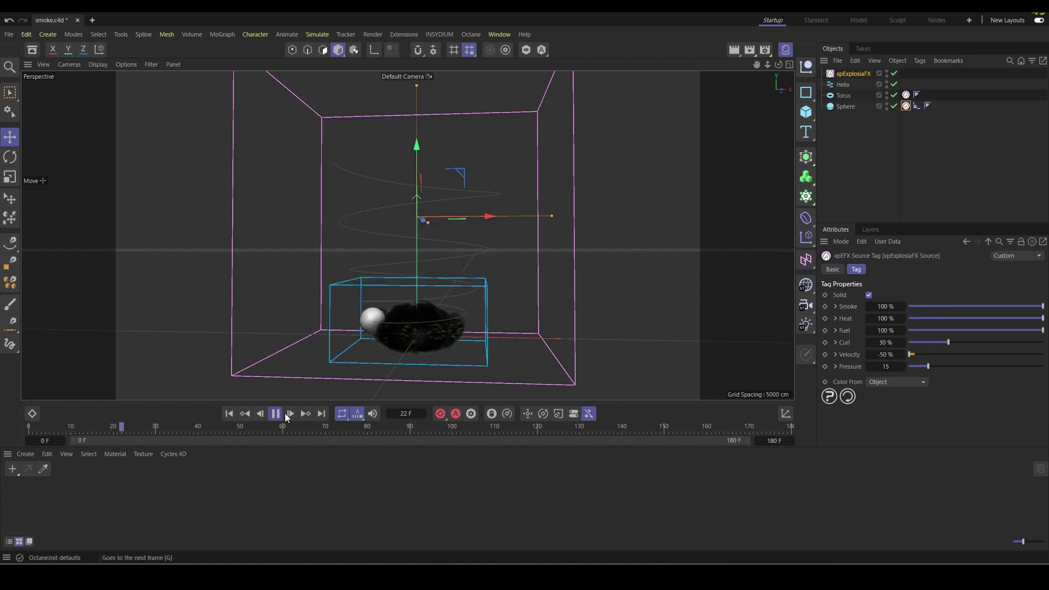
left_click(896, 366)
left_click(275, 415)
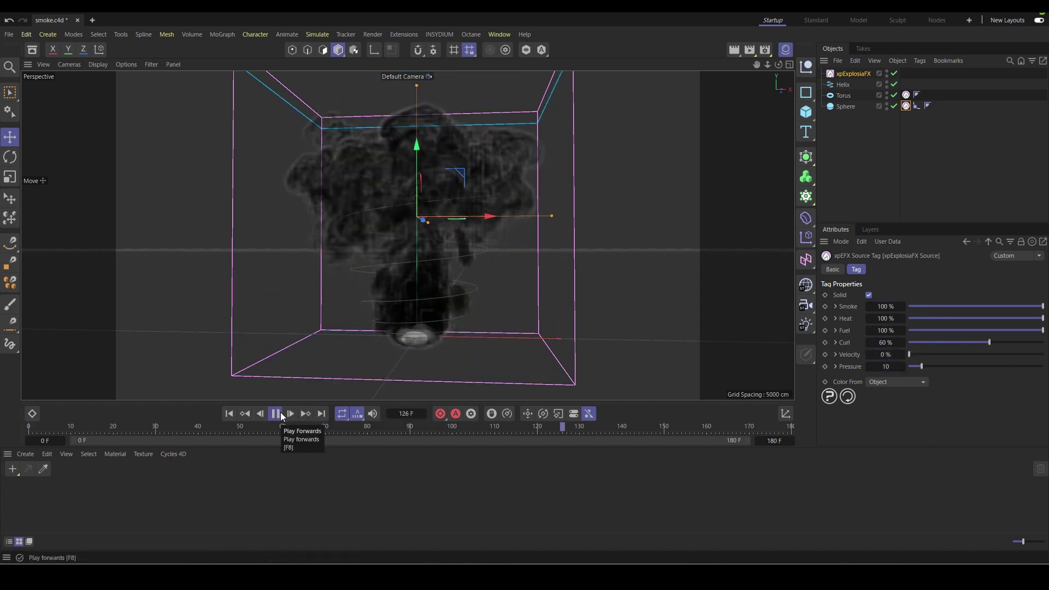
left_click(275, 413)
- Set the ExplosiaFX Sim Scale to 50% and replay the simulation
left_click(447, 314)
type("50")
key("Return")
left_click(275, 413)
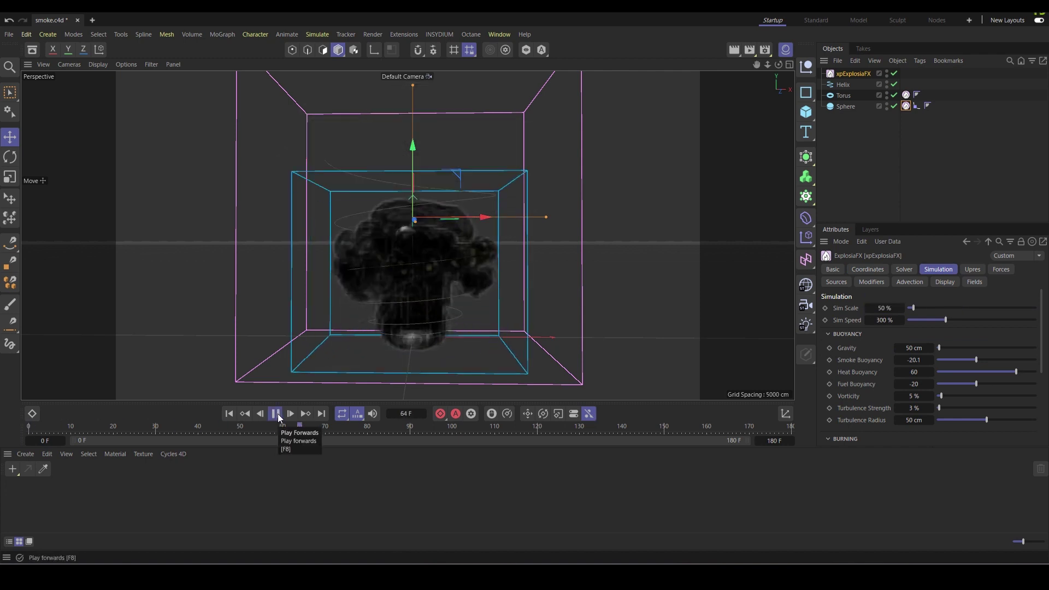
- Raise the Sphere source tag's Heat and Fuel to 200% and play the simulation
left_click(905, 106)
left_click(295, 426)
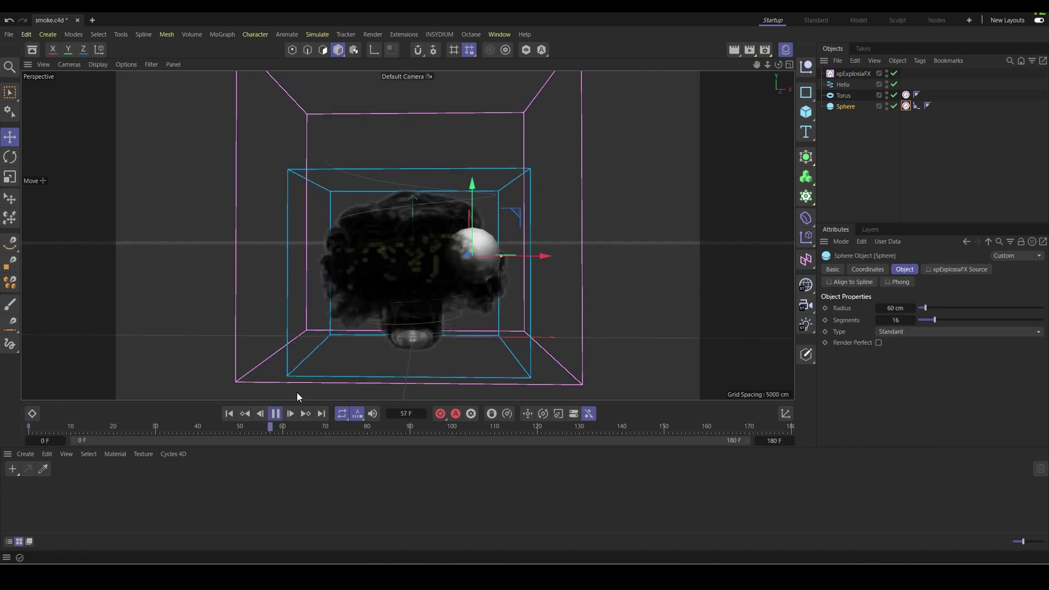
left_click(870, 319)
left_click(275, 413)
left_click(906, 95)
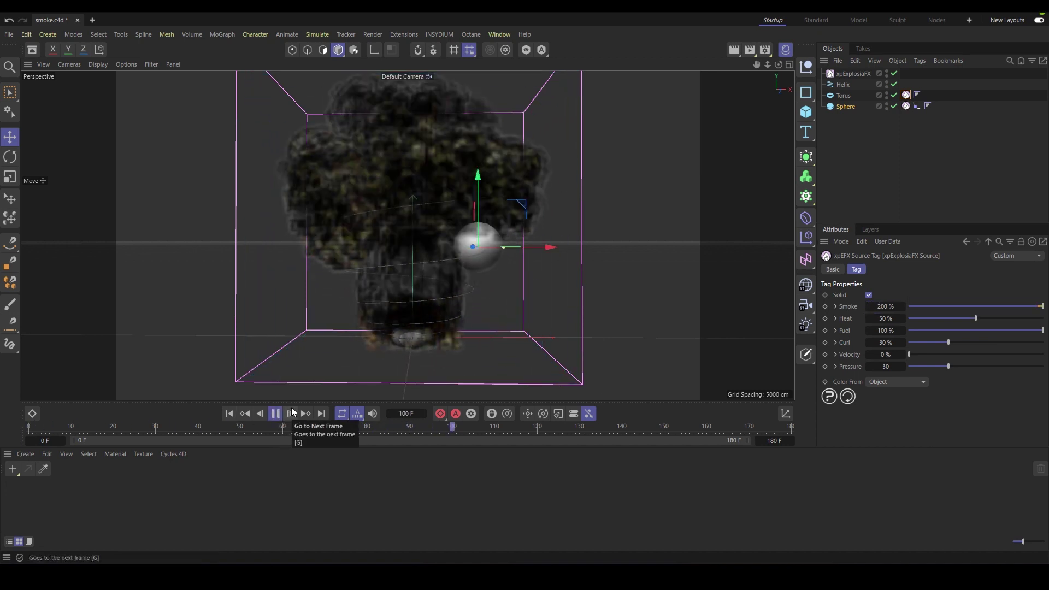
left_click(275, 413)
- Set the Sphere source tag's Velocity to 150% and preview the smoke up to frame 165
left_click(846, 106)
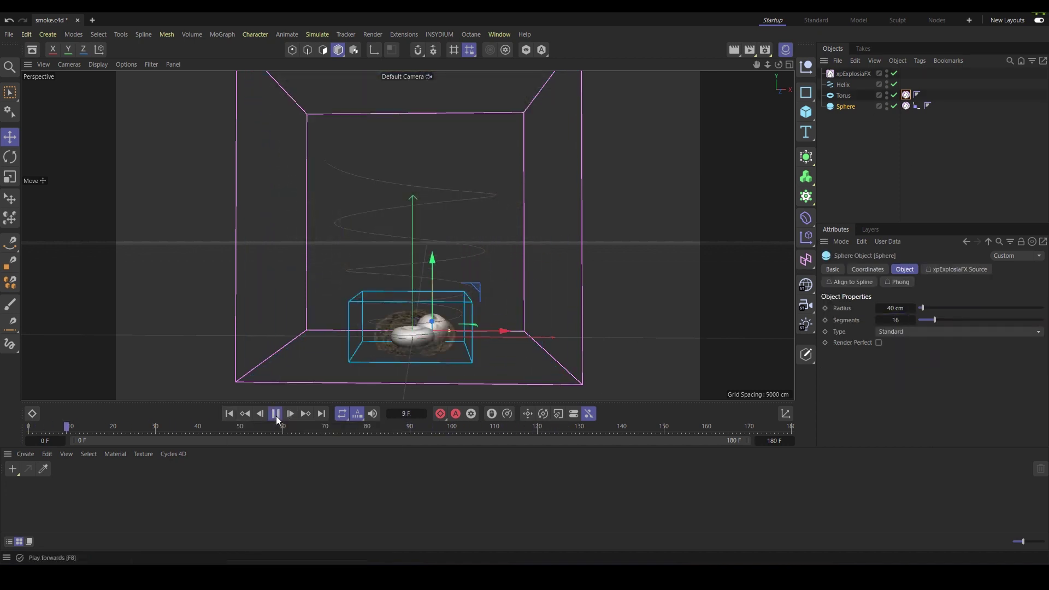
left_click(283, 426)
left_click(906, 106)
type("150")
key("Return")
left_click(275, 414)
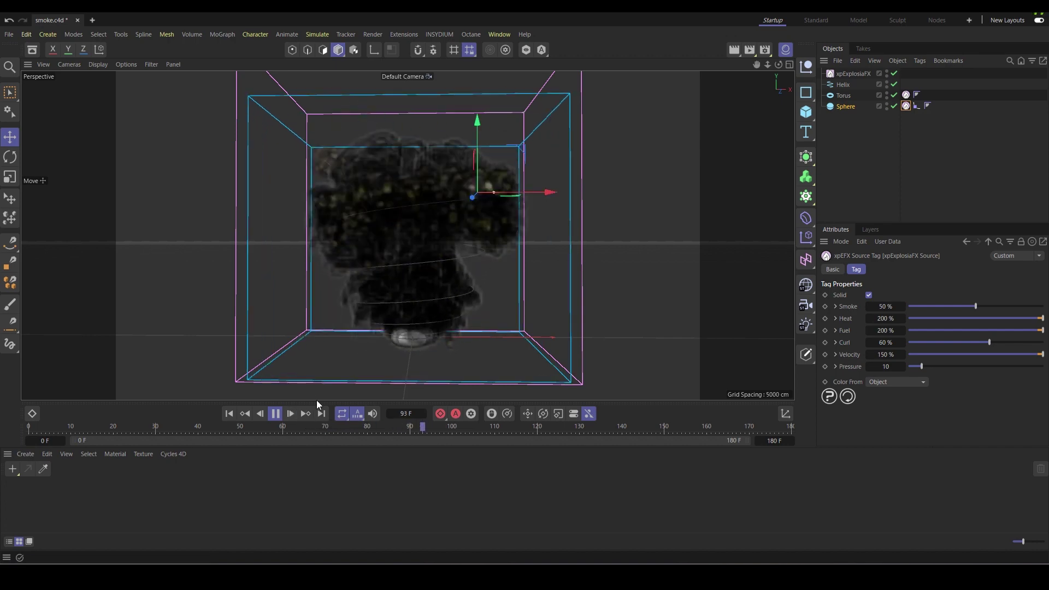
left_click(275, 414)
left_click(853, 73)
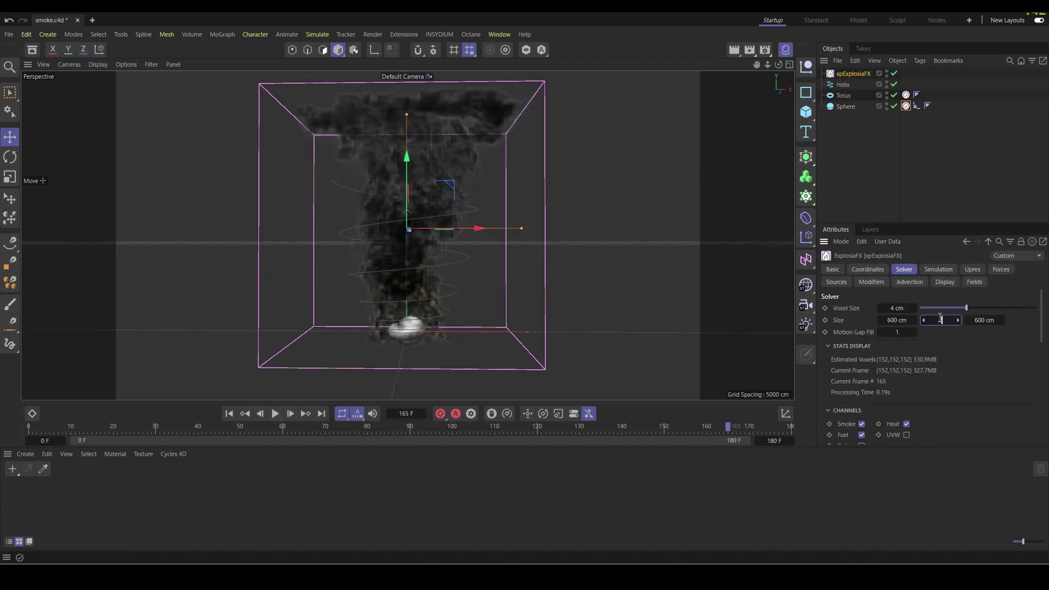
- Set Vorticity and Turbulence Strength to 15%, play the smoke, and add an xpCache object
left_click(939, 269)
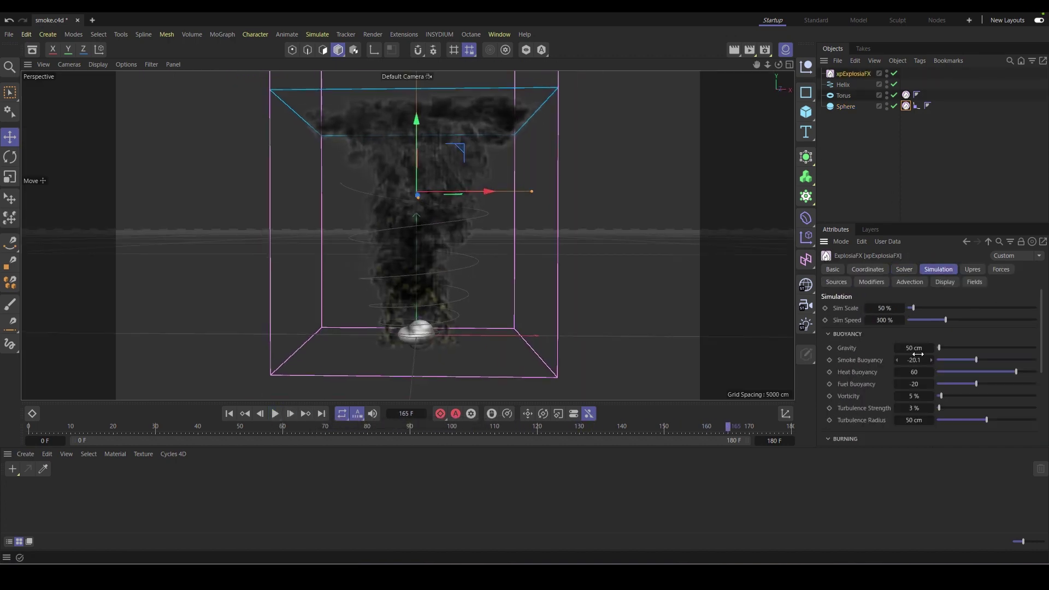
type("15")
key("Tab")
type("15")
key("Return")
left_click(275, 414)
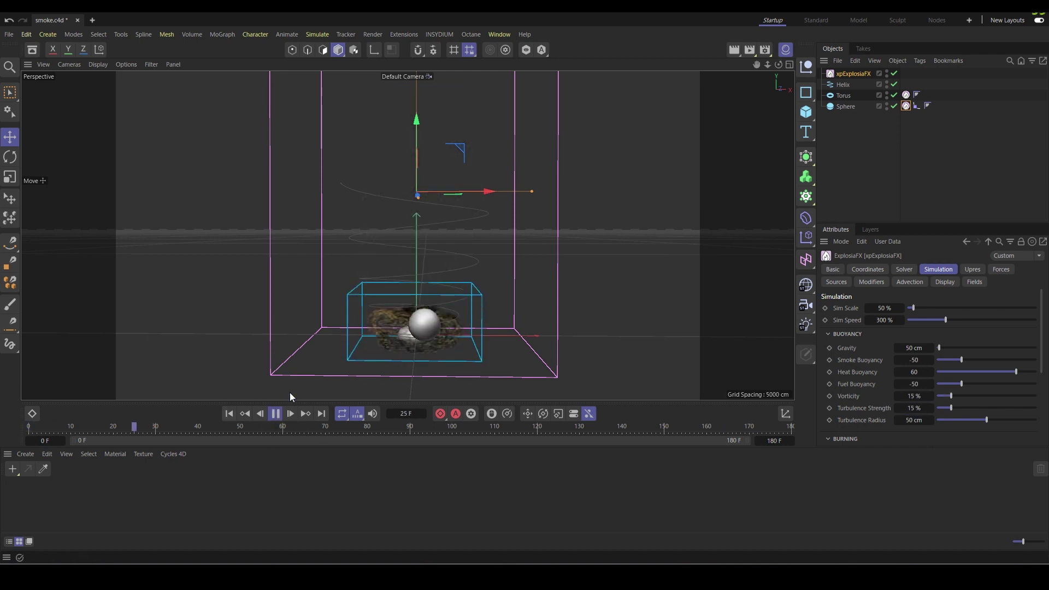
left_click(432, 32)
left_click(547, 112)
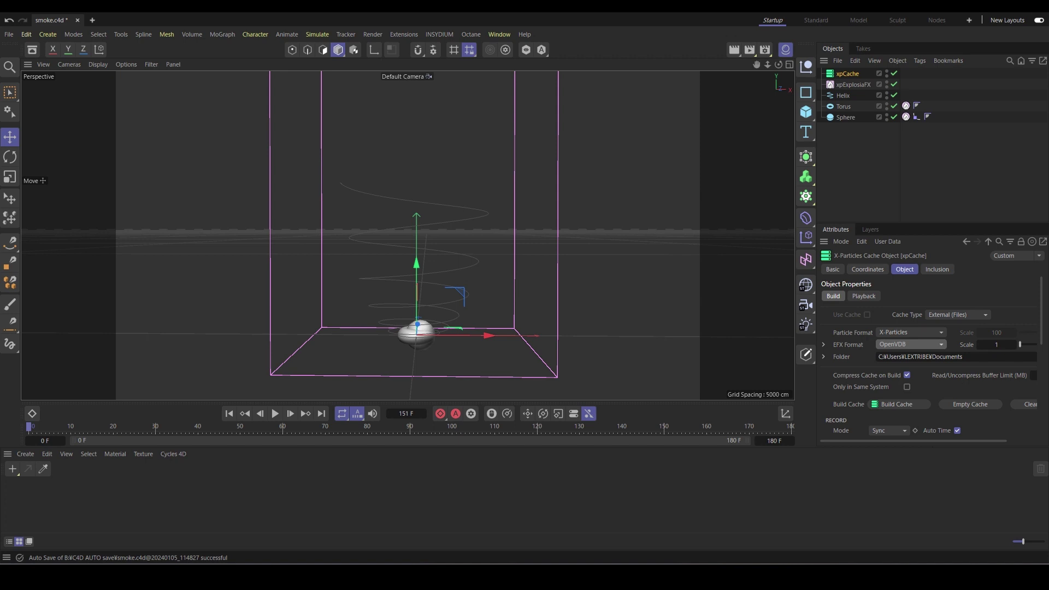
- Point the xpCache folder path at smoke2 for the OpenVDB cache, then open the Octane Live Viewer
left_click(983, 357)
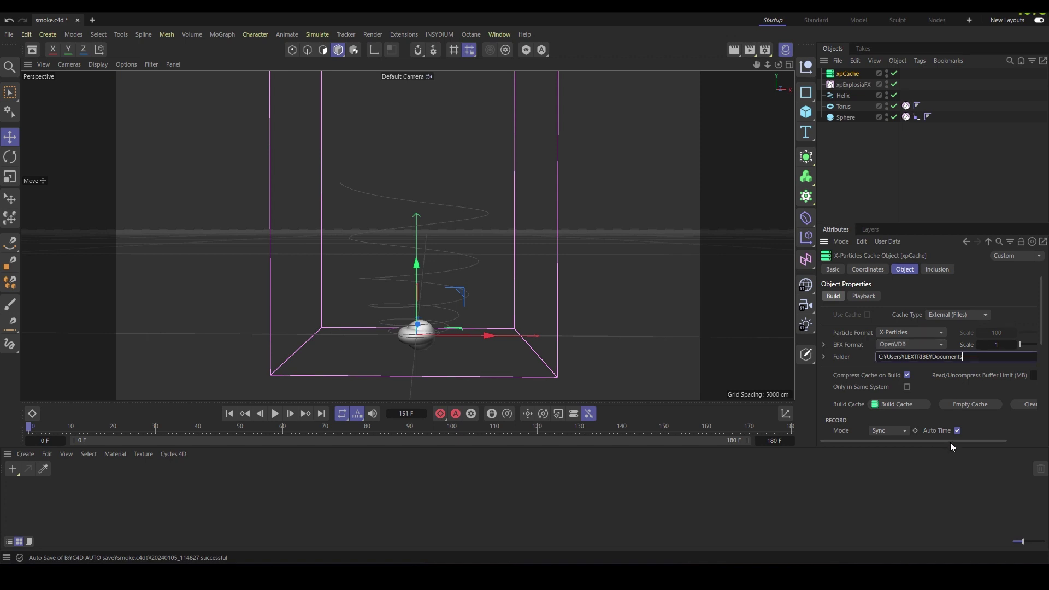
left_click_drag(951, 442, 980, 441)
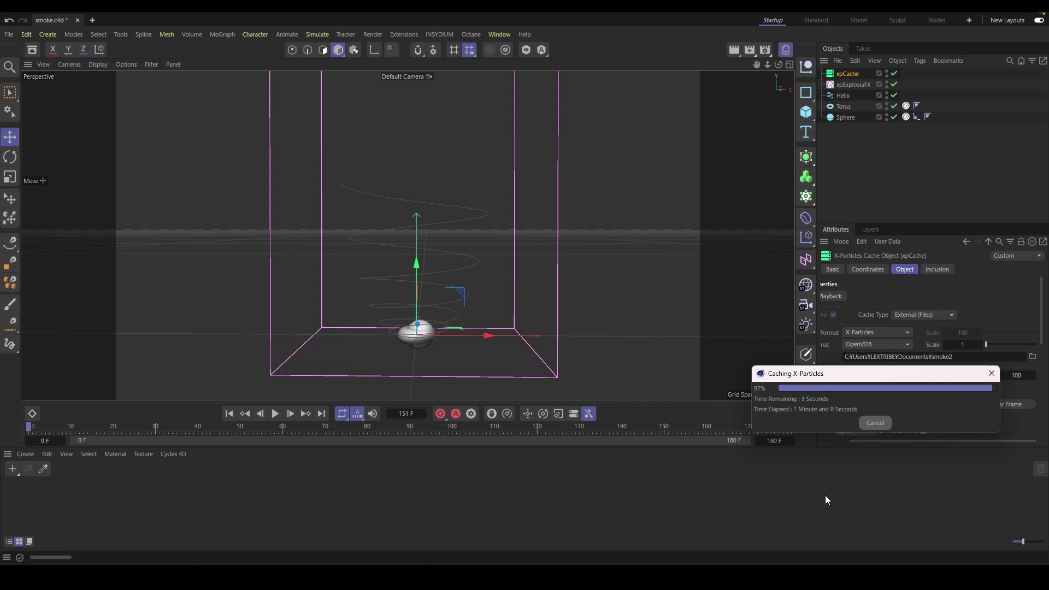
left_click(390, 48)
- Add an Octane Vdb Volume loading the smoke2 cache and scrub to frame 72
left_click(87, 74)
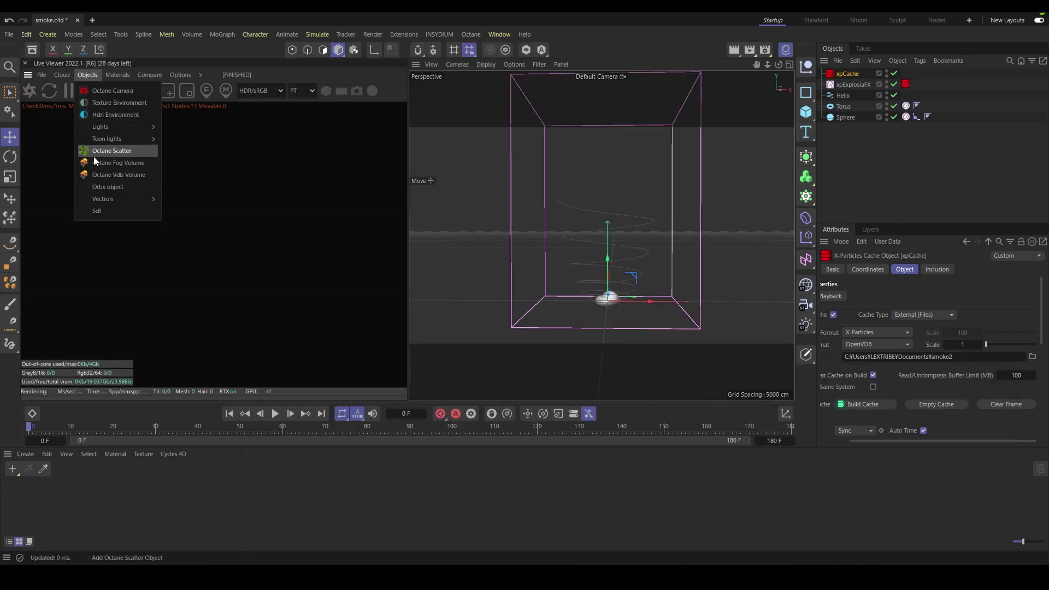
left_click(100, 175)
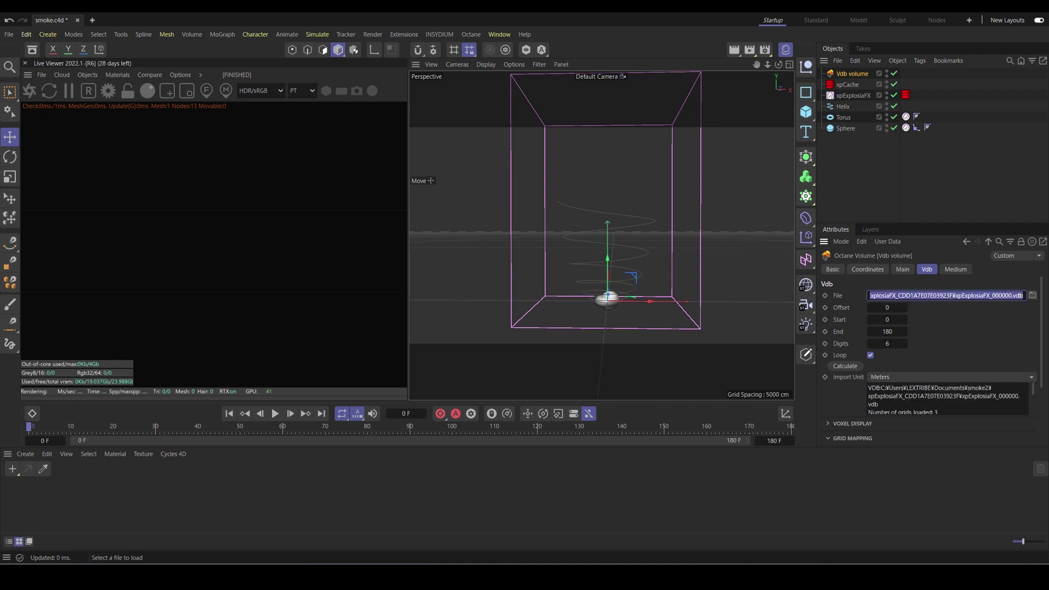
mouse_move(77, 429)
left_mouse_down()
mouse_move(484, 442)
mouse_move(29, 442)
mouse_move(485, 441)
left_mouse_up()
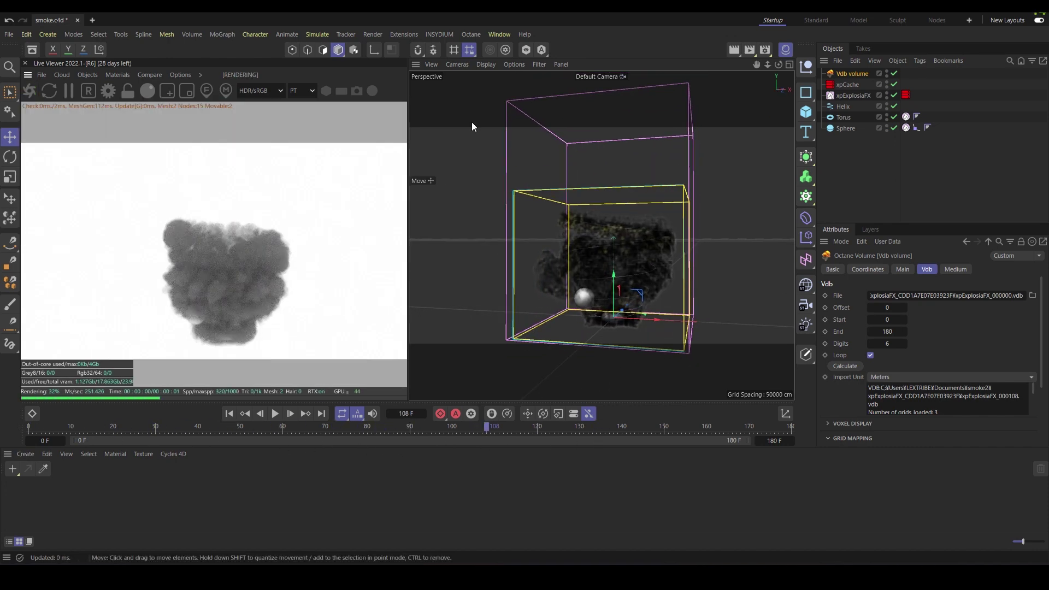
- Orbit around the smoke and set the volume step length to 0.080648
left_click(863, 298)
mouse_move(552, 266)
left_mouse_down("alt")
mouse_move(575, 247)
mouse_move(602, 268)
mouse_move(625, 265)
mouse_move(594, 321)
left_mouse_up("alt")
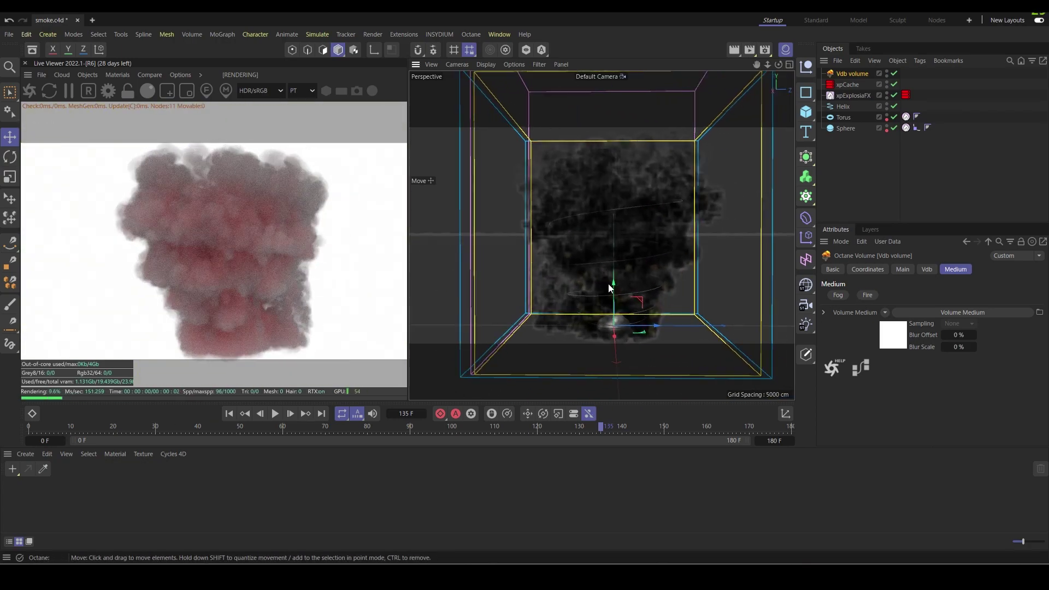
left_click(984, 312)
left_click_drag(975, 281, 952, 277)
left_click_drag(628, 279, 667, 279, "alt")
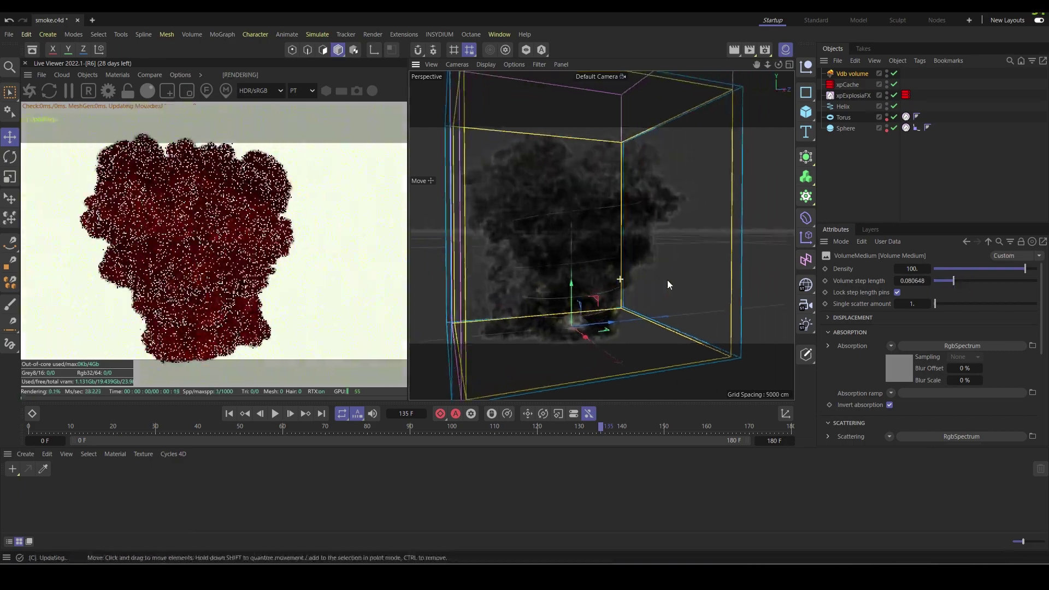
scroll(841, 366, "down", 1)
- Tint the absorption colour purple with its hue, saturation and value sliders
left_click(902, 331)
left_click(994, 308)
left_click(913, 322)
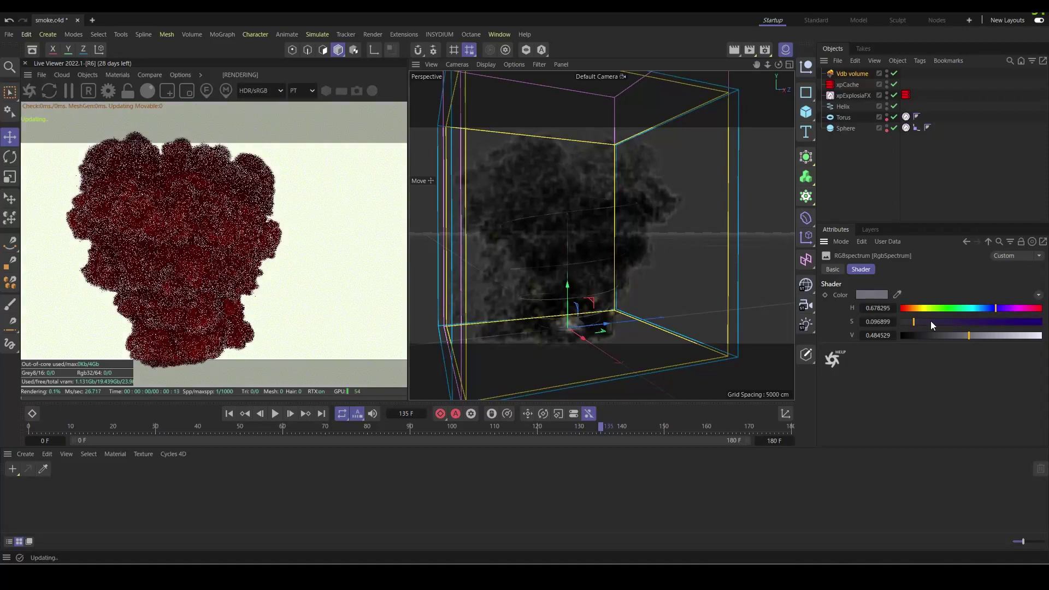
left_click(992, 322)
left_click(970, 335)
- Return to the Volume Medium and bring up its Texture Emission settings
left_click(967, 241)
scroll(853, 385, "down", 2)
scroll(854, 404, "down", 2)
scroll(868, 421, "down", 1)
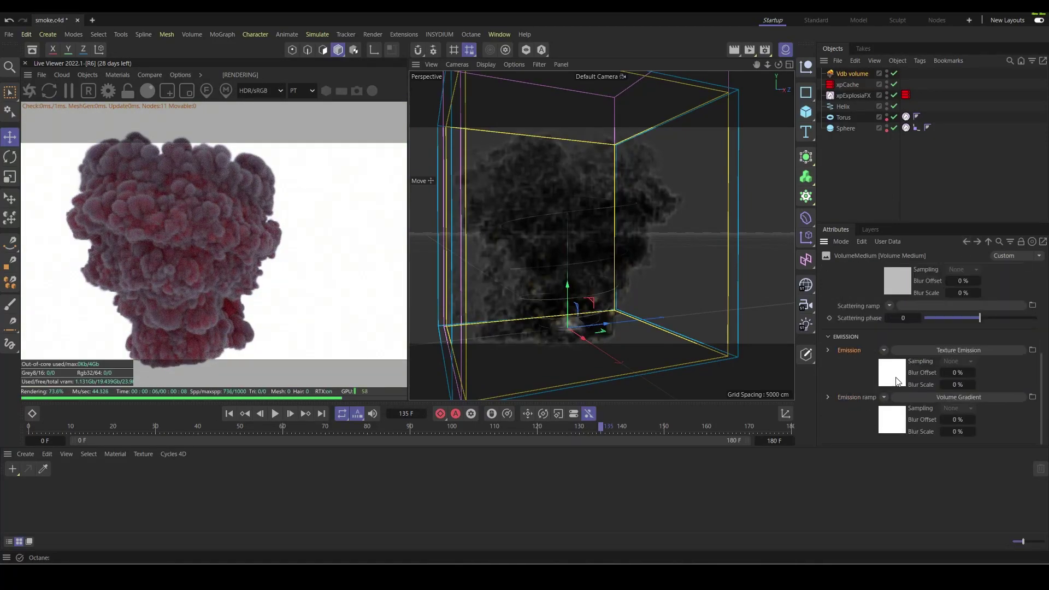
left_click(896, 371)
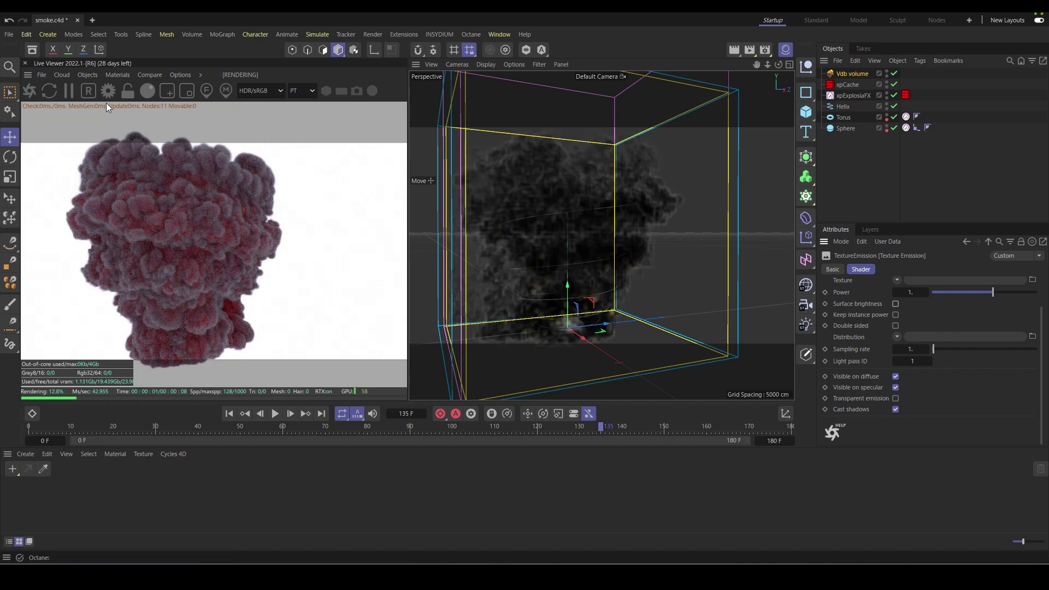
- Raise the Emission Power so the smoke glows
left_click(107, 91)
left_click(300, 51)
left_click(89, 82)
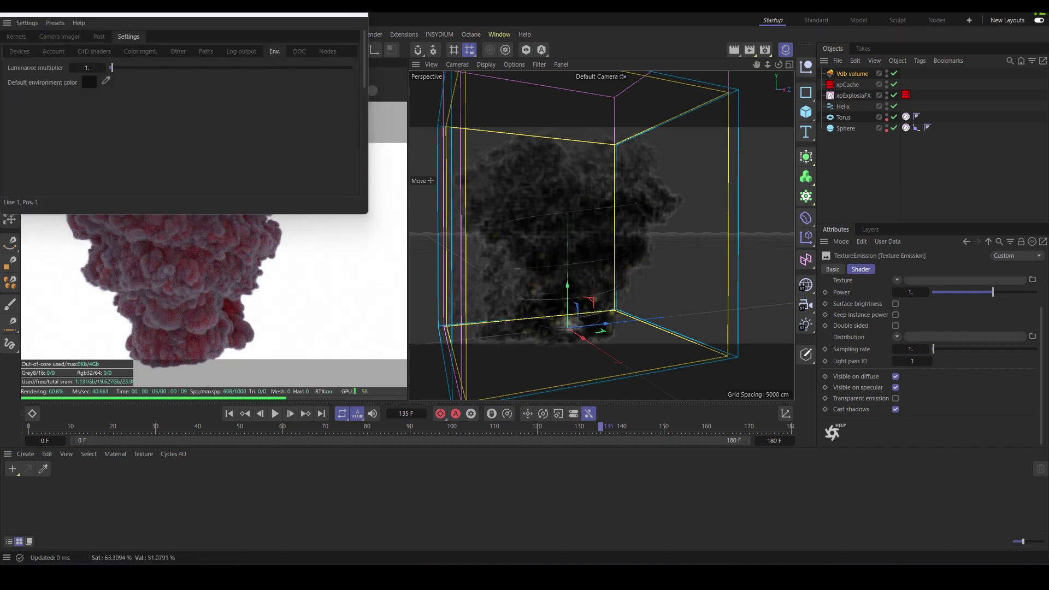
left_click(356, 17)
left_click_drag(545, 247, 607, 267, "alt")
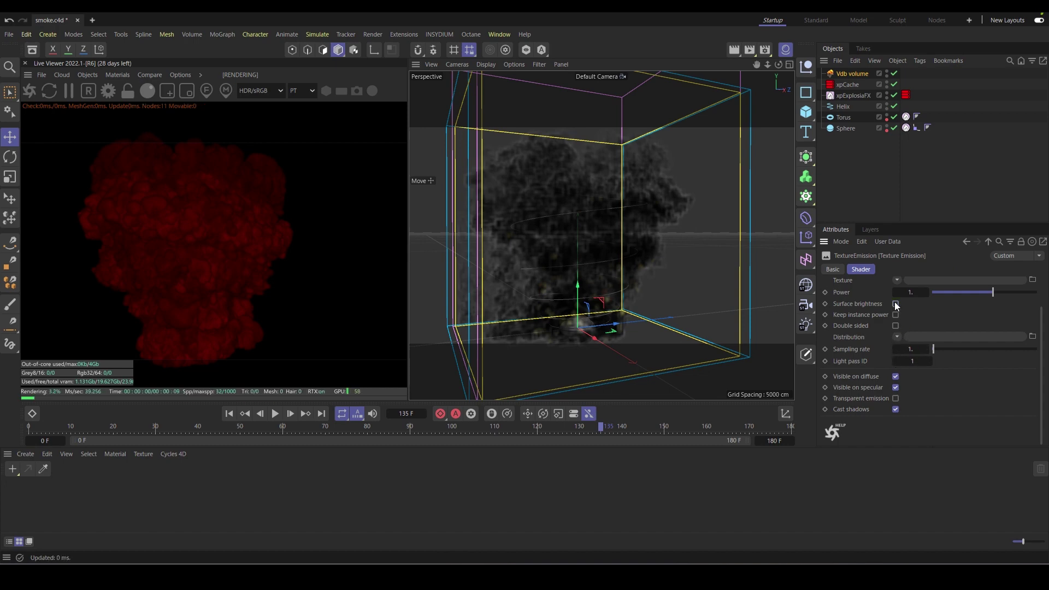
mouse_move(992, 292)
left_mouse_down()
mouse_move(1018, 300)
mouse_move(996, 298)
left_mouse_up()
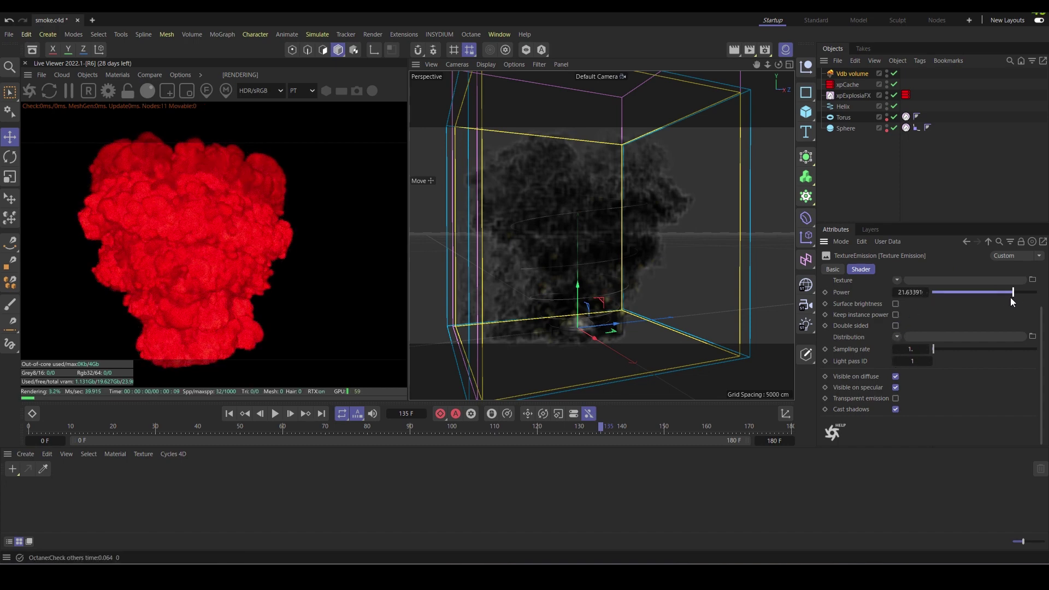
- Recolour the emission ramp's first gradient knot from red to blue
left_click(967, 241)
scroll(874, 399, "down", 3)
scroll(849, 395, "down", 2)
left_click(885, 349)
double_click(877, 316)
left_click_drag(841, 330, 861, 343)
left_click(876, 371)
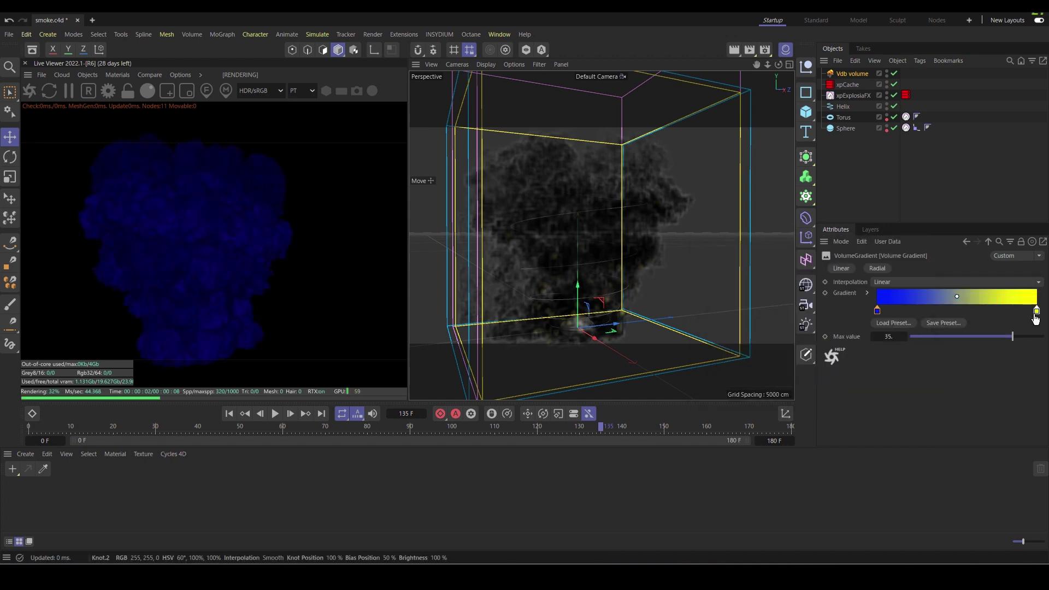
- Slide the yellow knot to the gradient's left end and make it purple
left_click_drag(1036, 311, 881, 310)
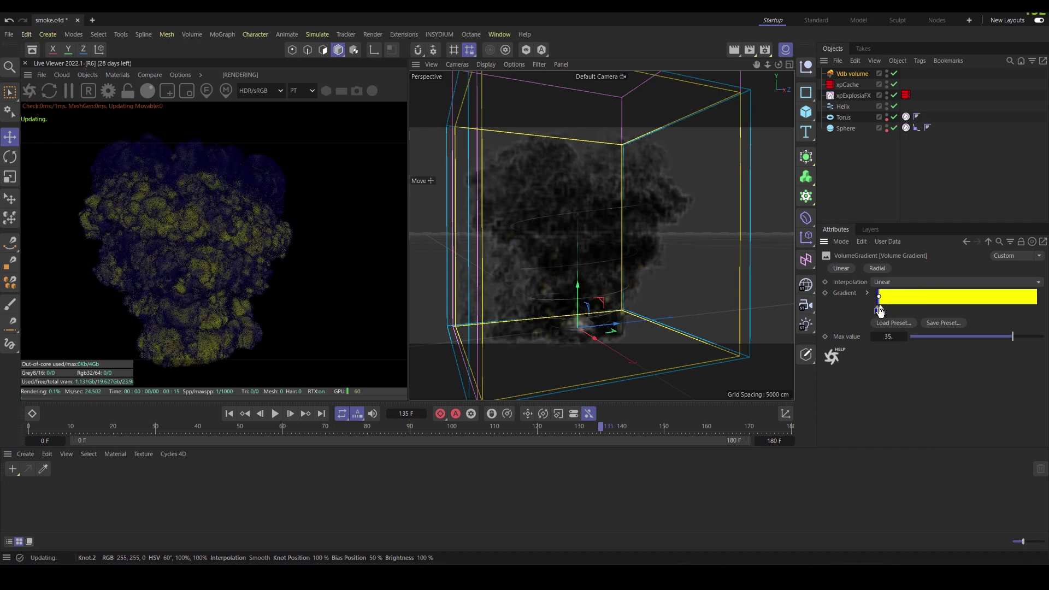
double_click(885, 313)
left_click(880, 322)
left_click(815, 377)
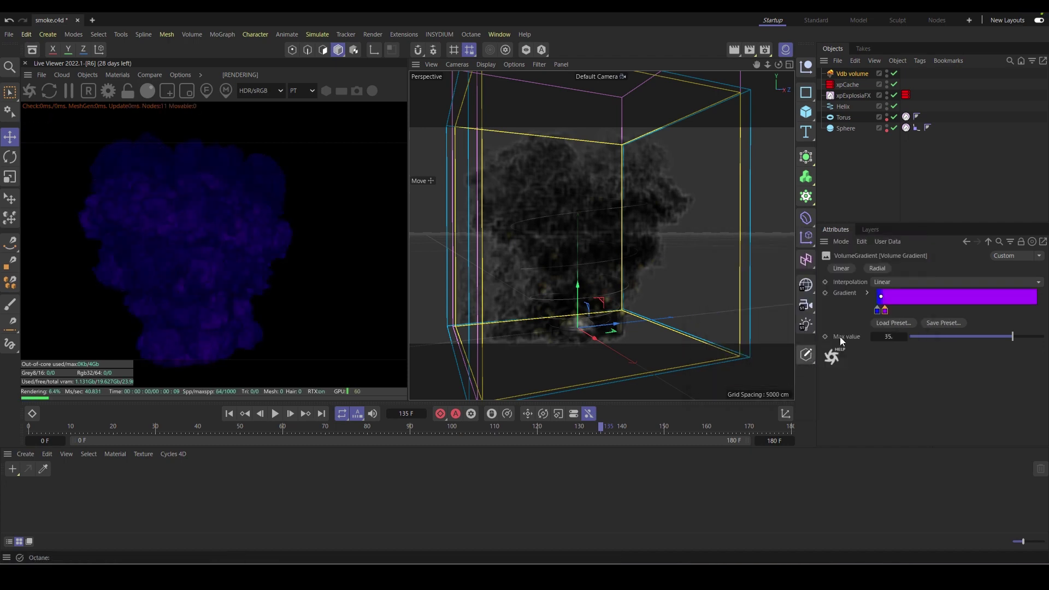
- Add a white knot to the gradient and spread the knots further right
double_click(883, 312)
left_click(790, 373)
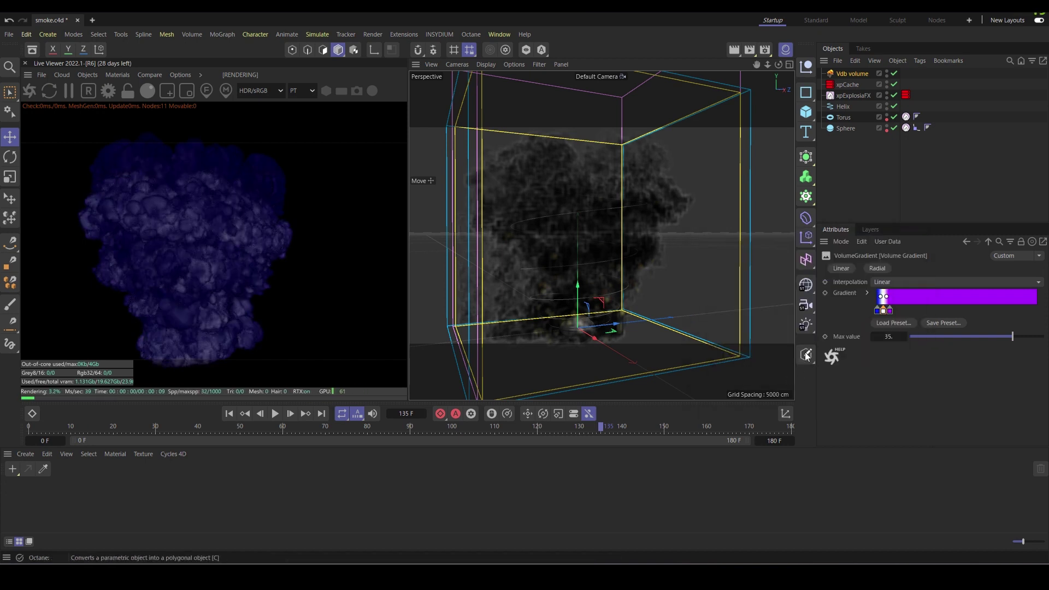
double_click(895, 311)
left_click(791, 371)
mouse_move(895, 311)
left_mouse_down()
mouse_move(908, 310)
mouse_move(887, 311)
left_mouse_up()
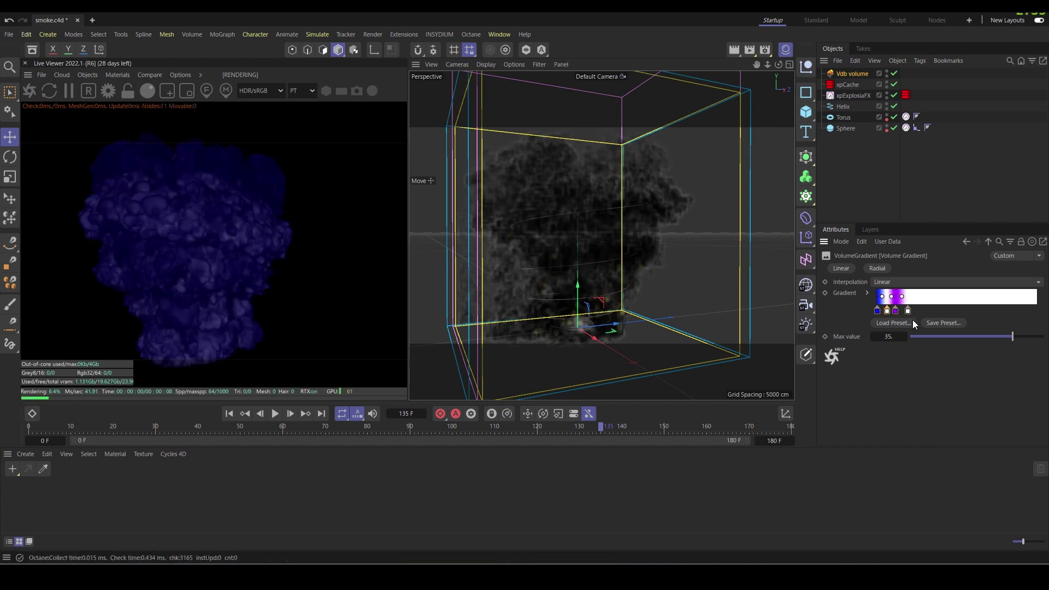
left_click(966, 242)
- Leave Invert absorption off and set the scattering colour to blue (H 0.658915, S 0.775194, V 0.735357)
left_click(889, 405)
left_click(889, 405)
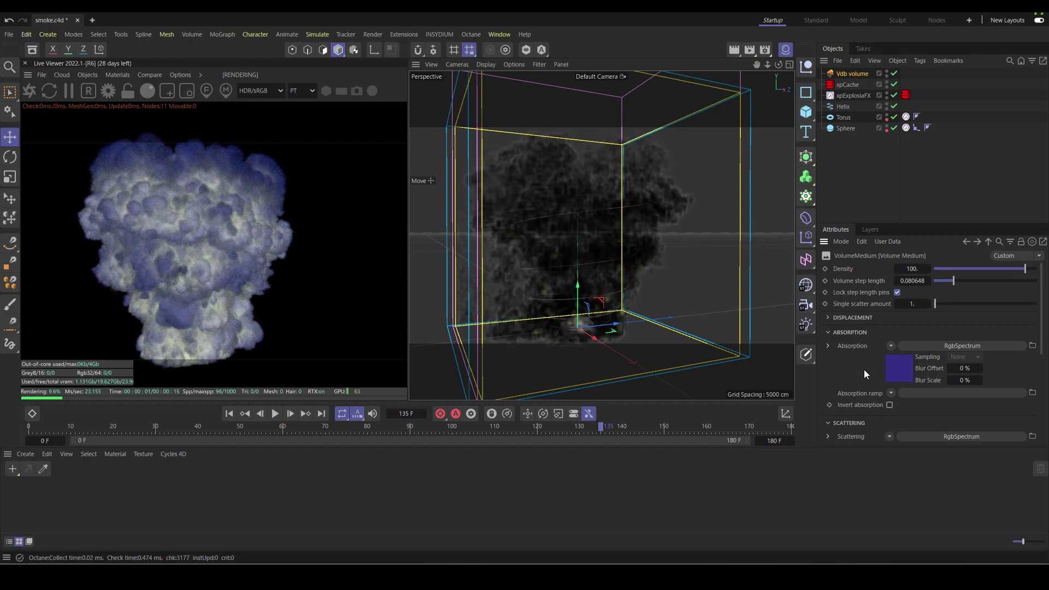
scroll(864, 369, "down", 2)
left_click(903, 388)
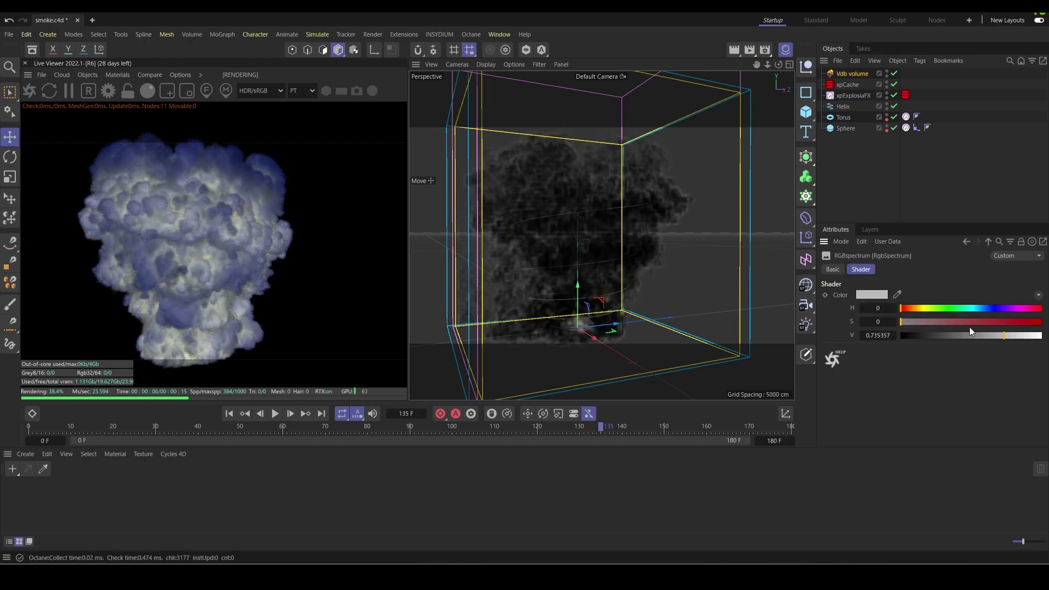
left_click(908, 321)
mouse_move(923, 308)
left_mouse_down()
mouse_move(903, 308)
mouse_move(1010, 327)
left_mouse_up()
left_click(948, 309)
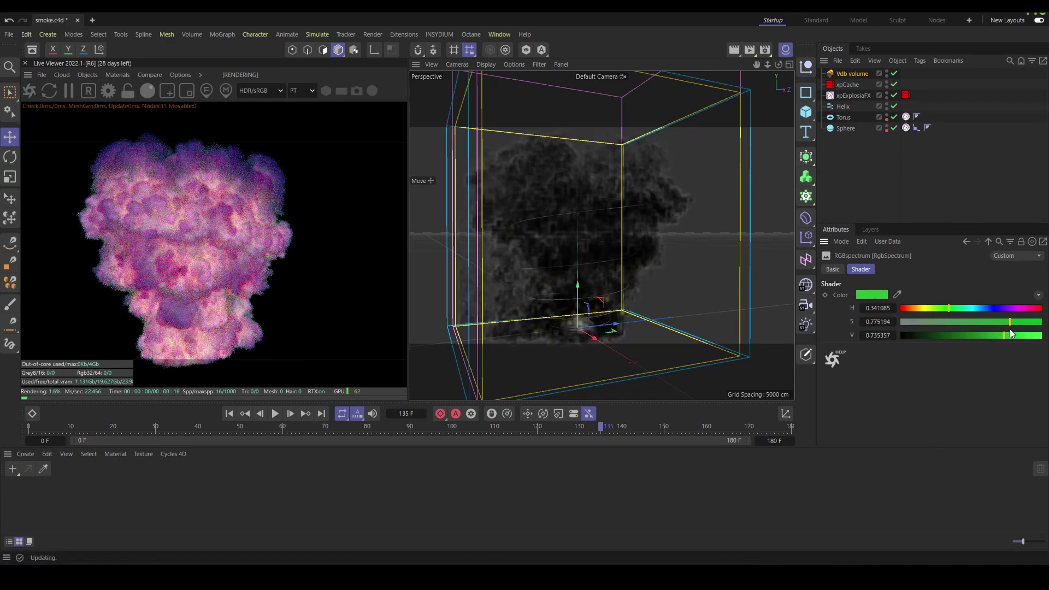
left_click_drag(975, 307, 992, 310)
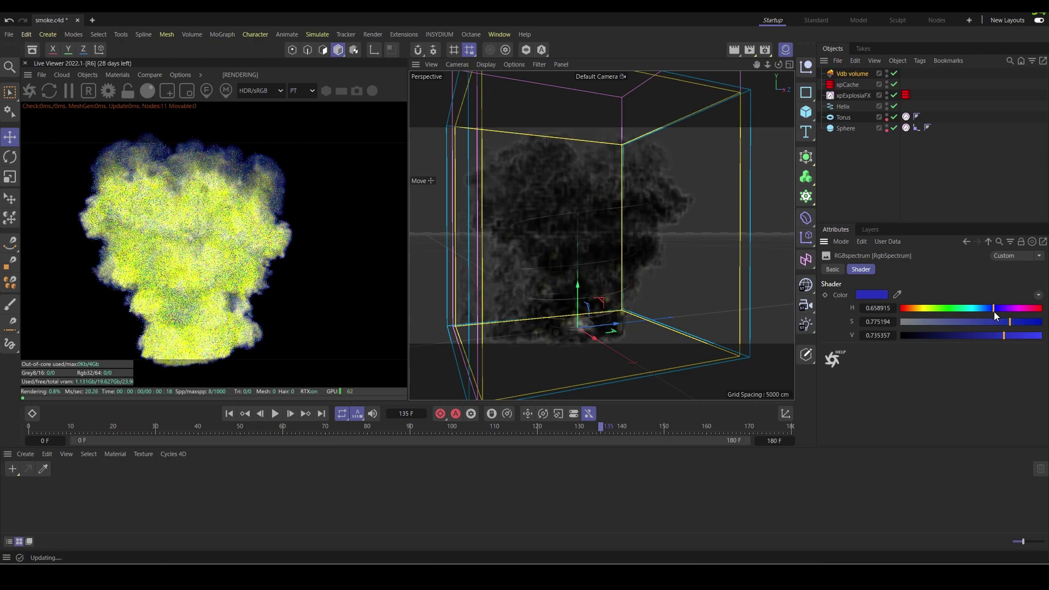
left_click(966, 241)
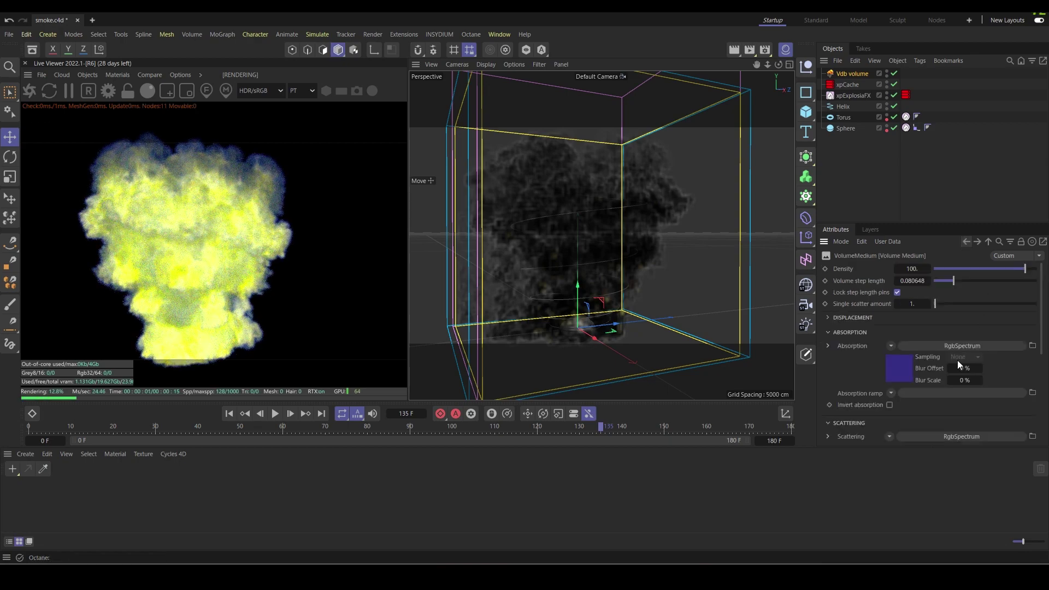
- Set volume step length 0.022758 and shadow ray step length 0.19893
left_click_drag(576, 293, 627, 282, "alt")
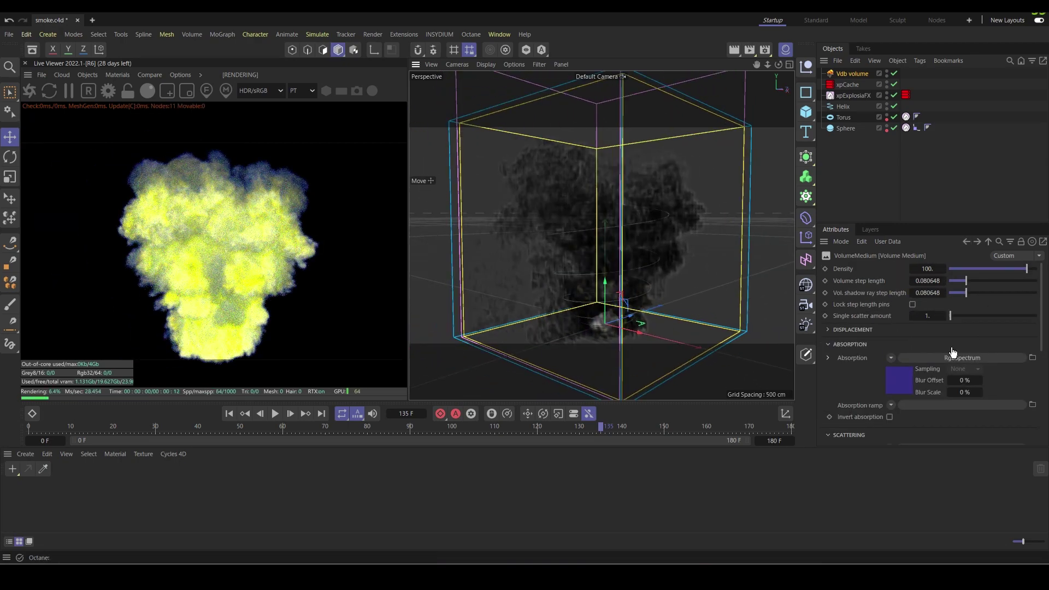
left_click(957, 281)
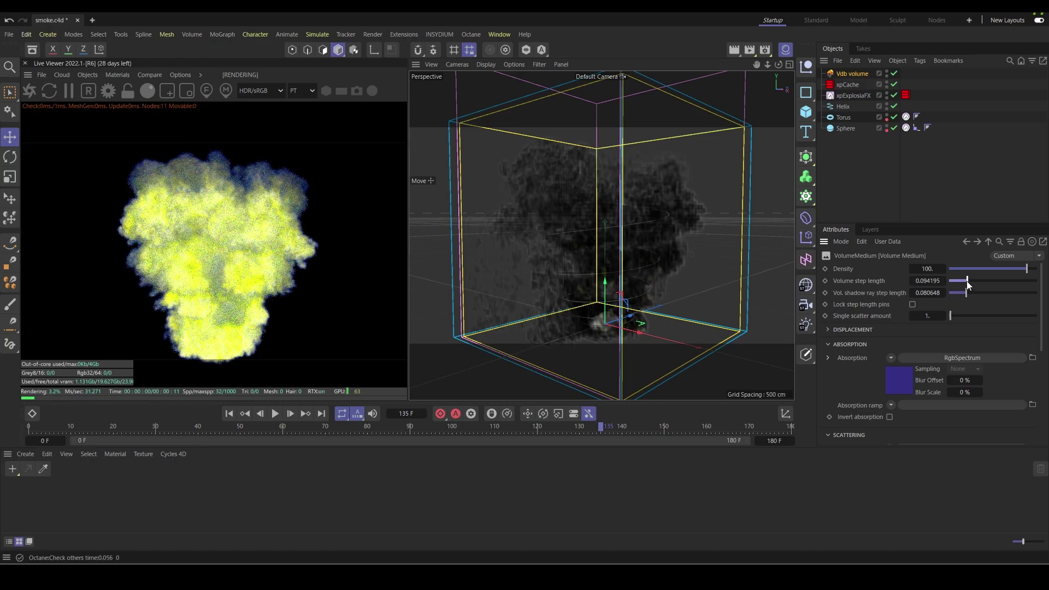
left_click(958, 281)
left_click(955, 293)
left_click(973, 293)
left_click_drag(572, 288, 603, 316, "alt")
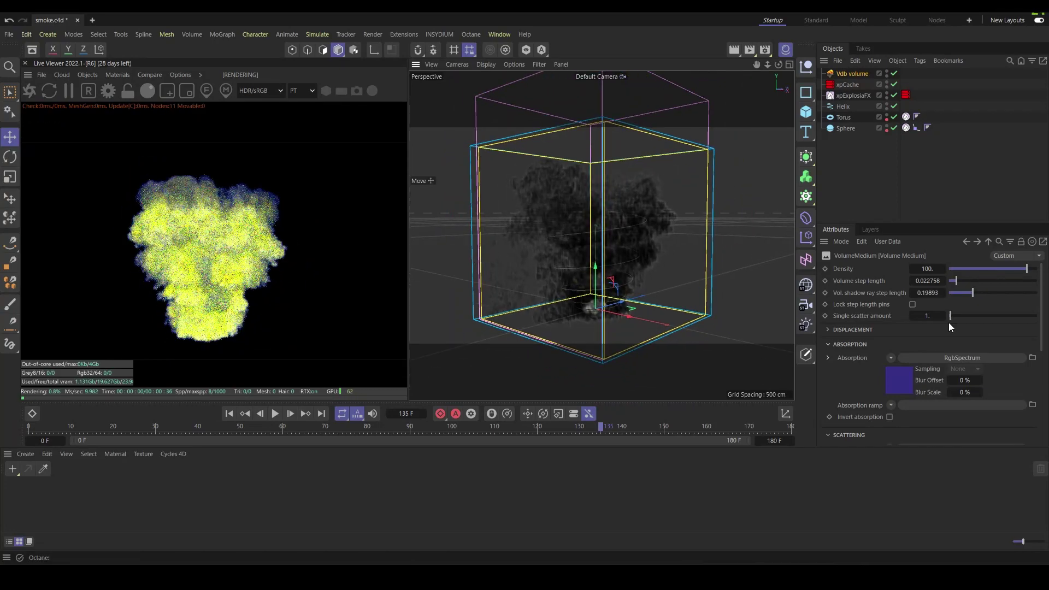
- Preview the smoke at frame 83 and bring up a medium colour's settings
left_click(362, 428)
left_click_drag(352, 438, 381, 427)
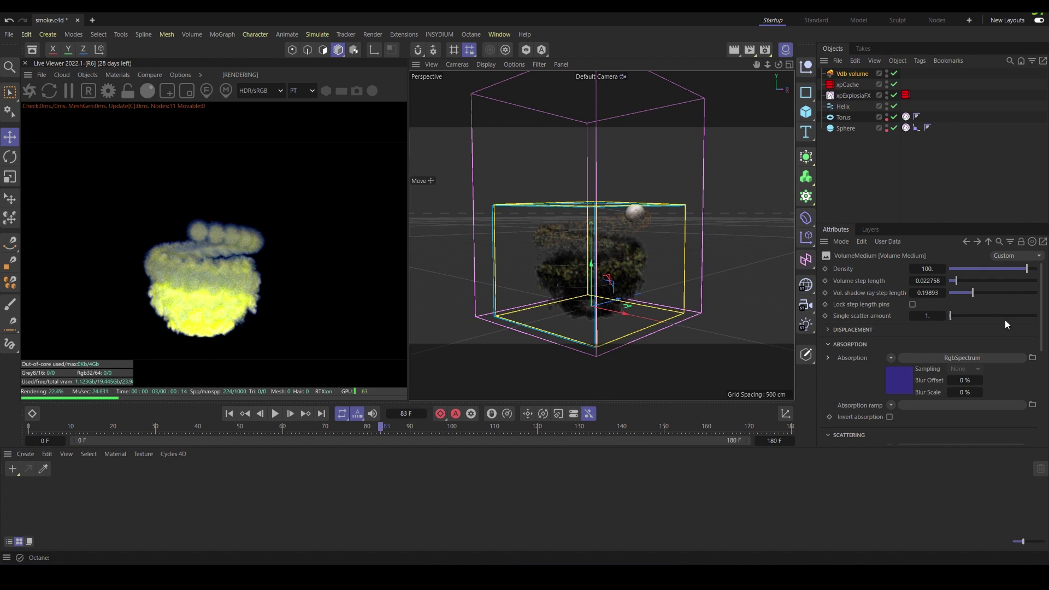
left_click(892, 385)
- Darken the scattering colour almost to black (value 0.011628) so the smoke glows green
mouse_move(920, 313)
left_mouse_down()
mouse_move(978, 311)
mouse_move(892, 315)
mouse_move(1008, 320)
left_mouse_up()
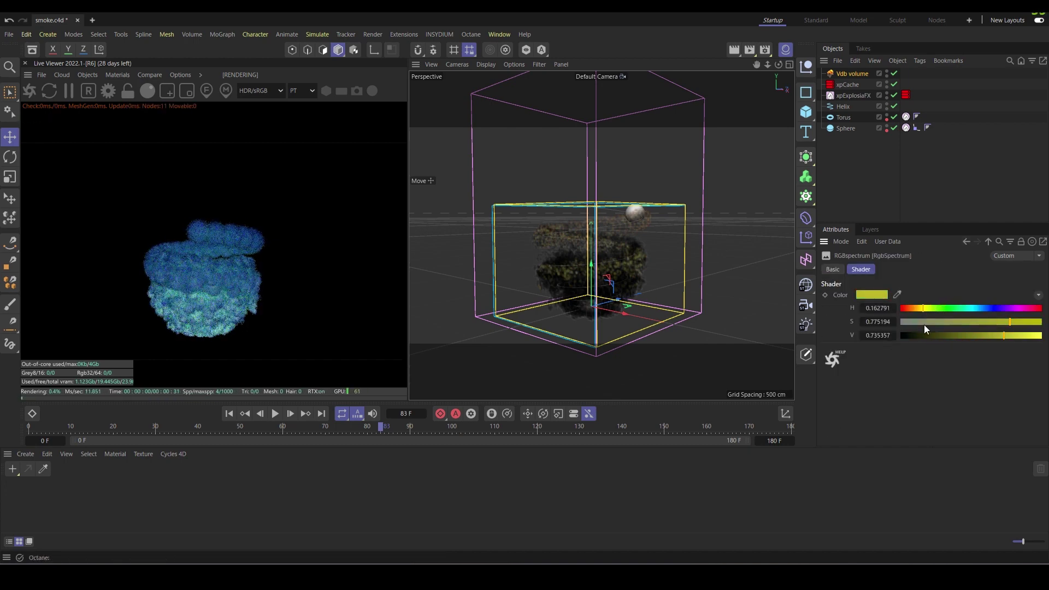
left_click_drag(918, 334, 890, 333)
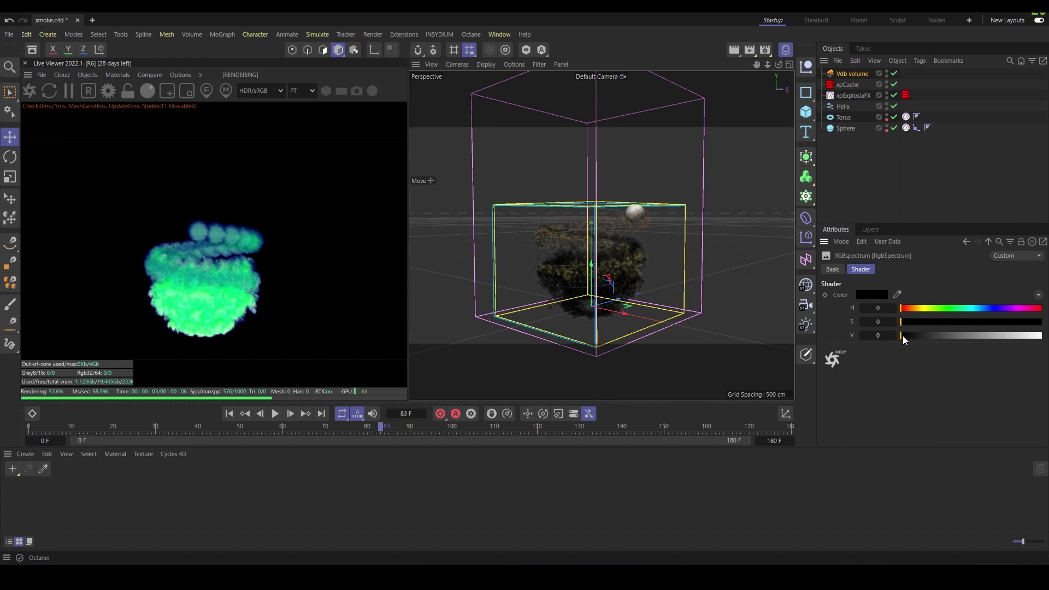
left_click(910, 336)
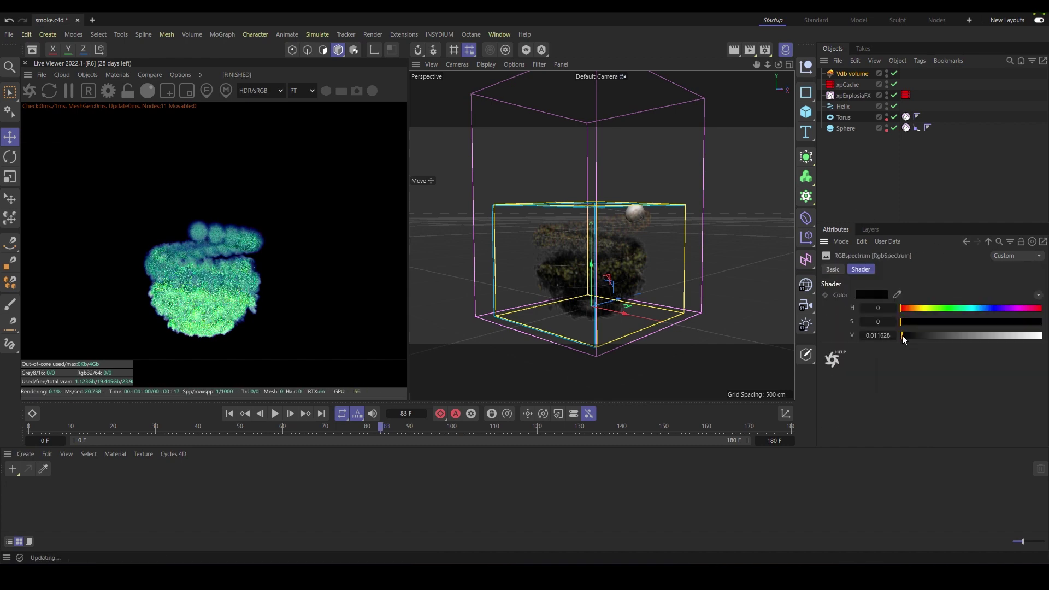
- Return to the Volume Medium and bring up the Scattering Volume Gradient shader
left_click(966, 241)
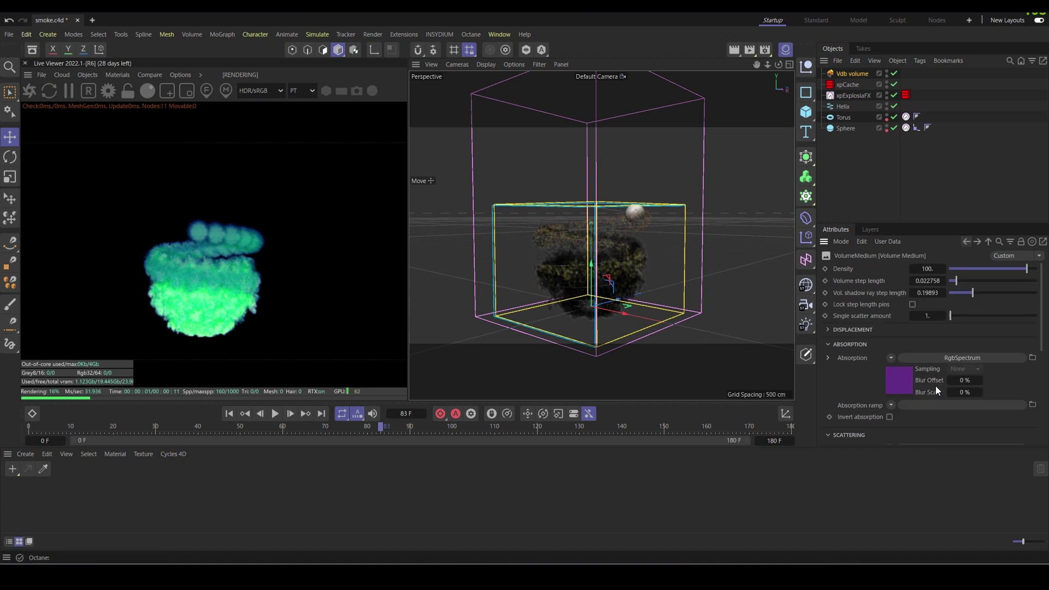
scroll(867, 357, "down", 2)
scroll(863, 361, "up", 5)
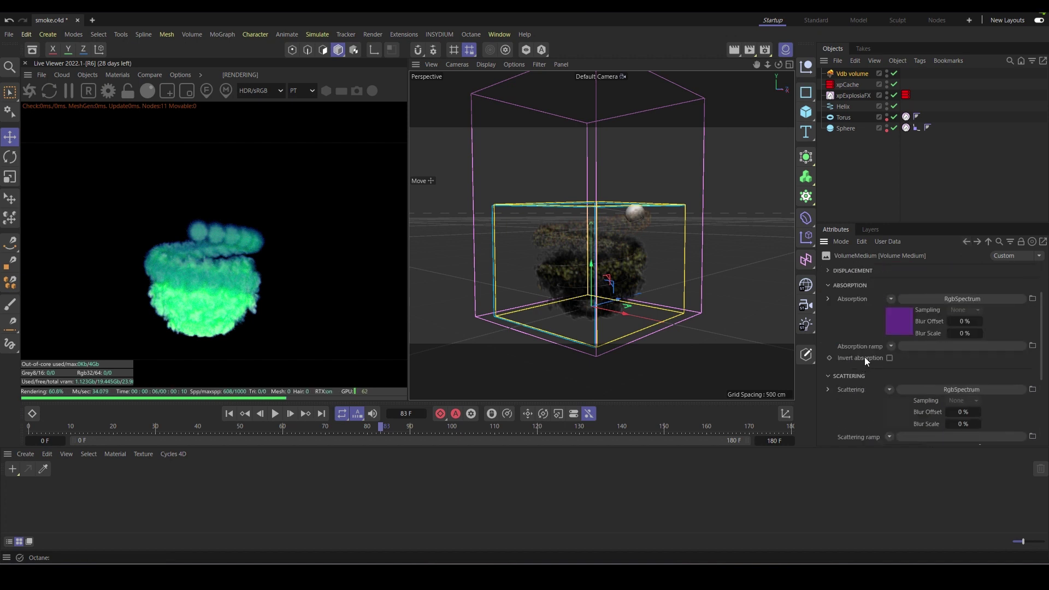
left_click(828, 382)
left_click(889, 424)
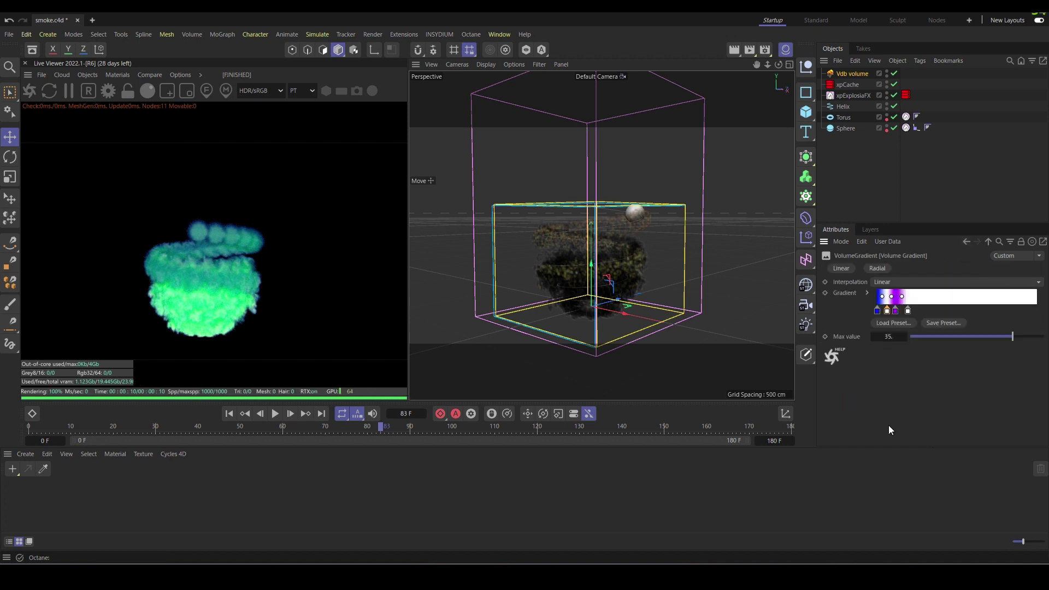
- Change the first Volume Gradient knot's hue so the smoke renders teal
double_click(878, 310)
left_click_drag(860, 334, 810, 337)
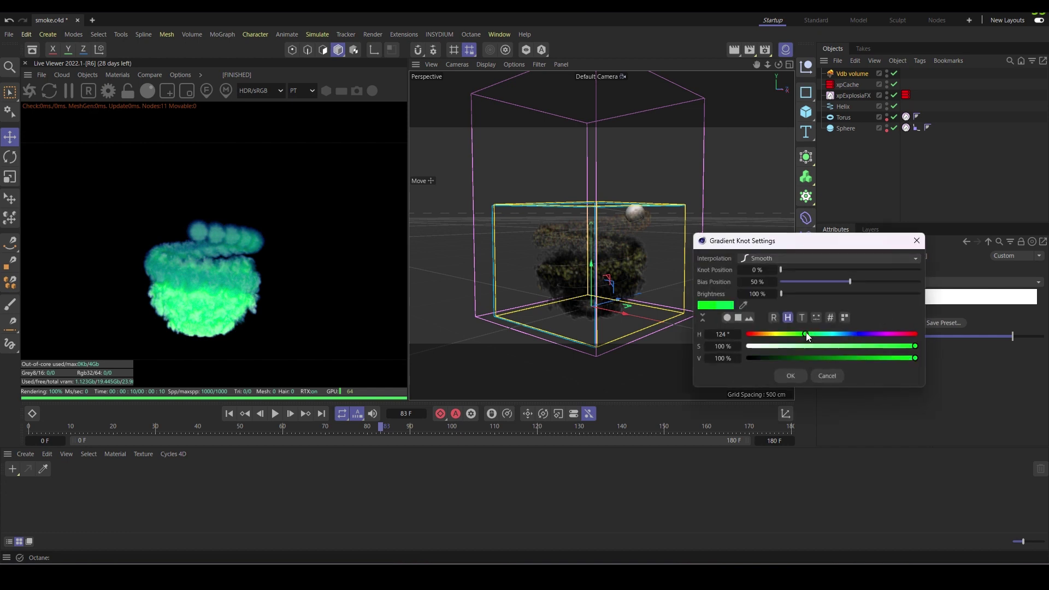
left_click(791, 375)
mouse_move(883, 347)
left_mouse_down()
mouse_move(892, 344)
mouse_move(862, 344)
left_mouse_up()
double_click(877, 310)
left_click(791, 375)
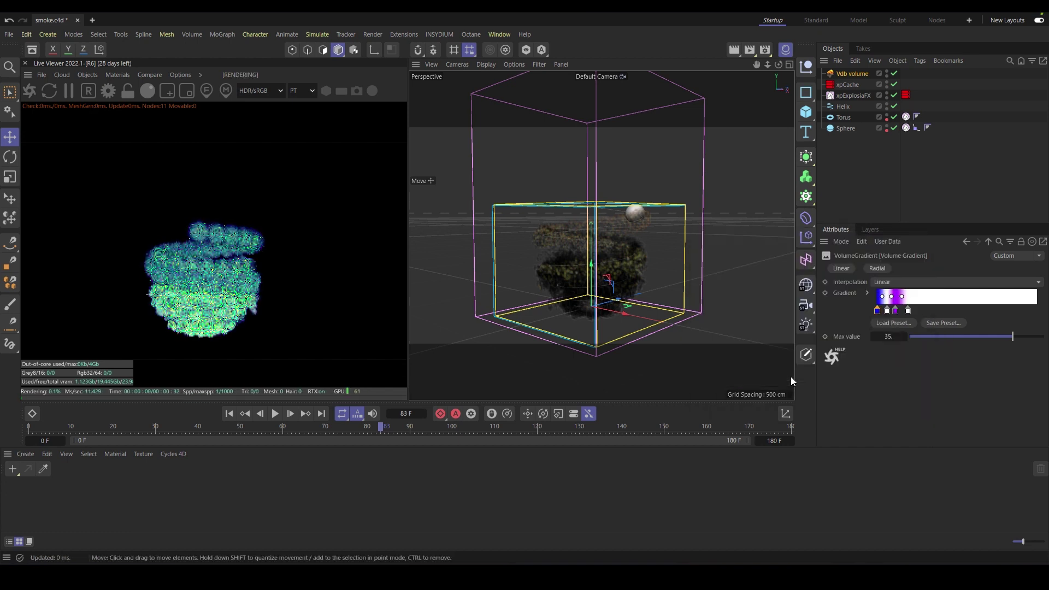
- Turn off Double sided in Texture Emission and rewind to the first frame
left_click(966, 241)
scroll(870, 403, "down", 3)
left_click(887, 409)
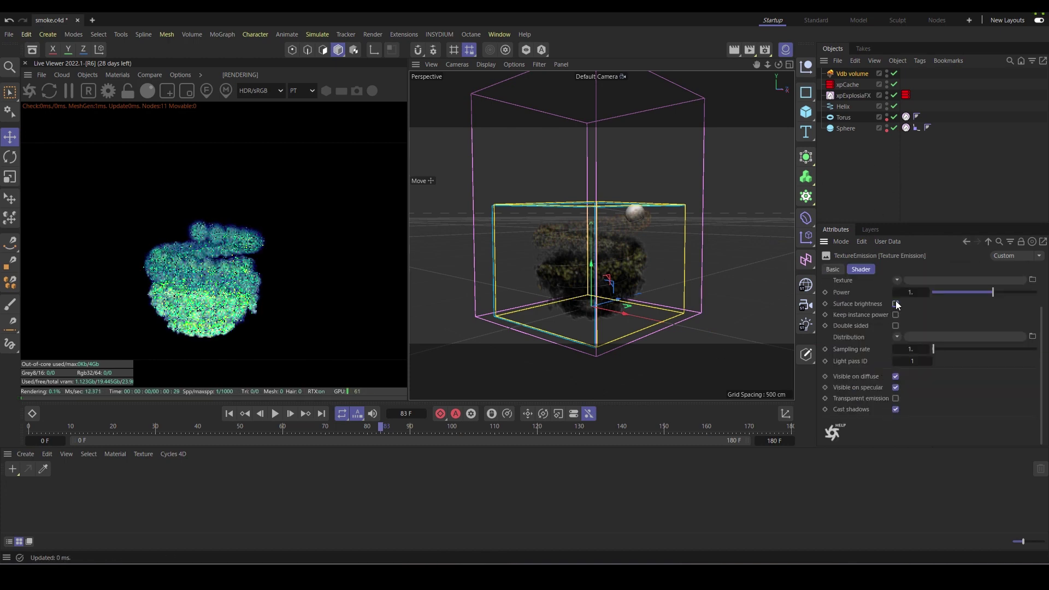
left_click(897, 325)
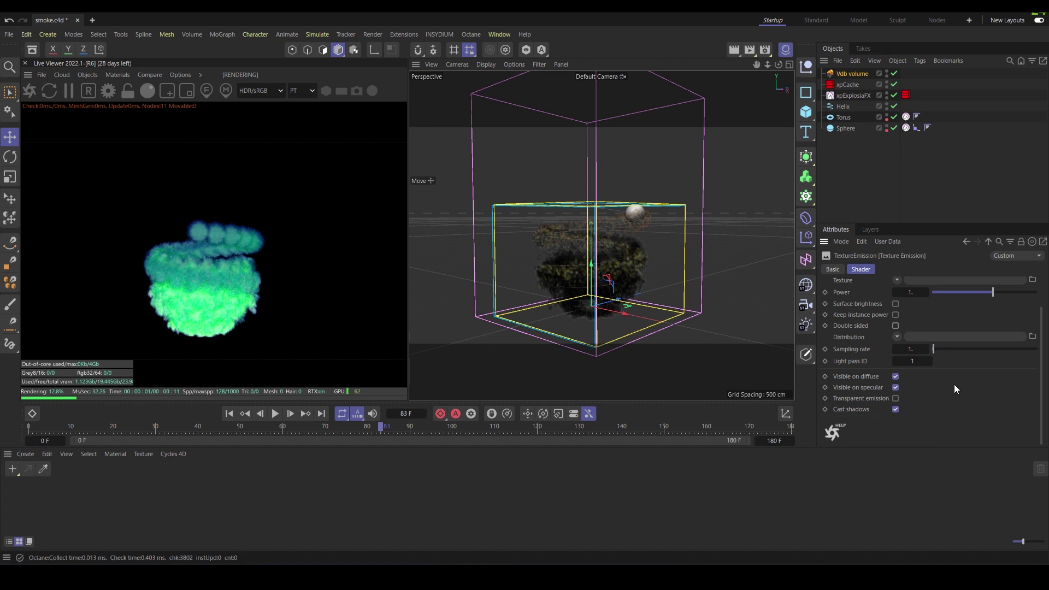
scroll(559, 309, "up", 3)
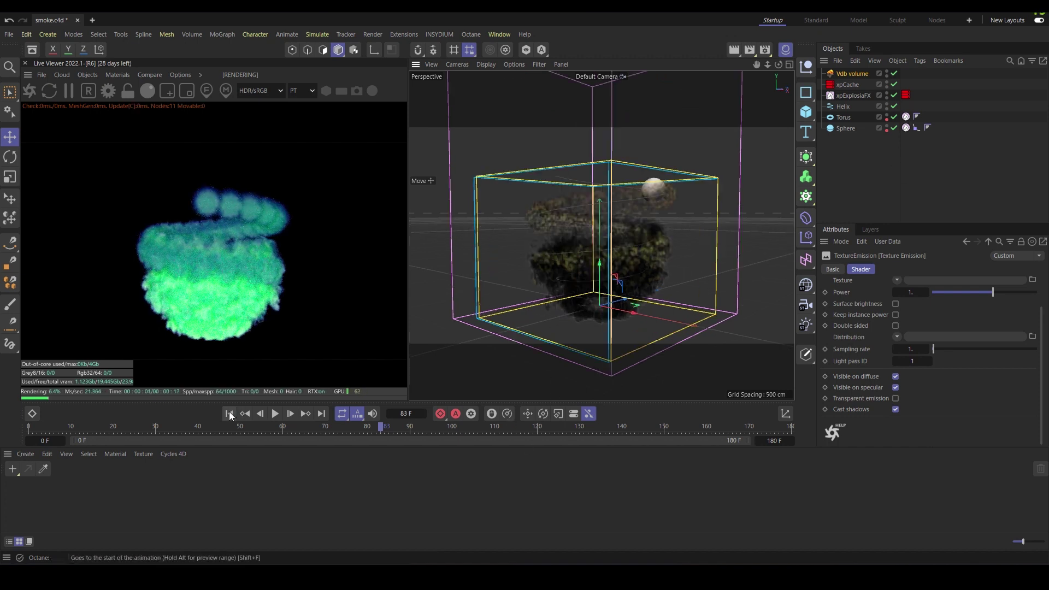
key("shift+f")
- Stop playback and disable xpExplosiaFX, the Torus and the Sphere
mouse_move(579, 319)
left_mouse_down("alt")
mouse_move(639, 305)
mouse_move(608, 322)
left_mouse_up("alt")
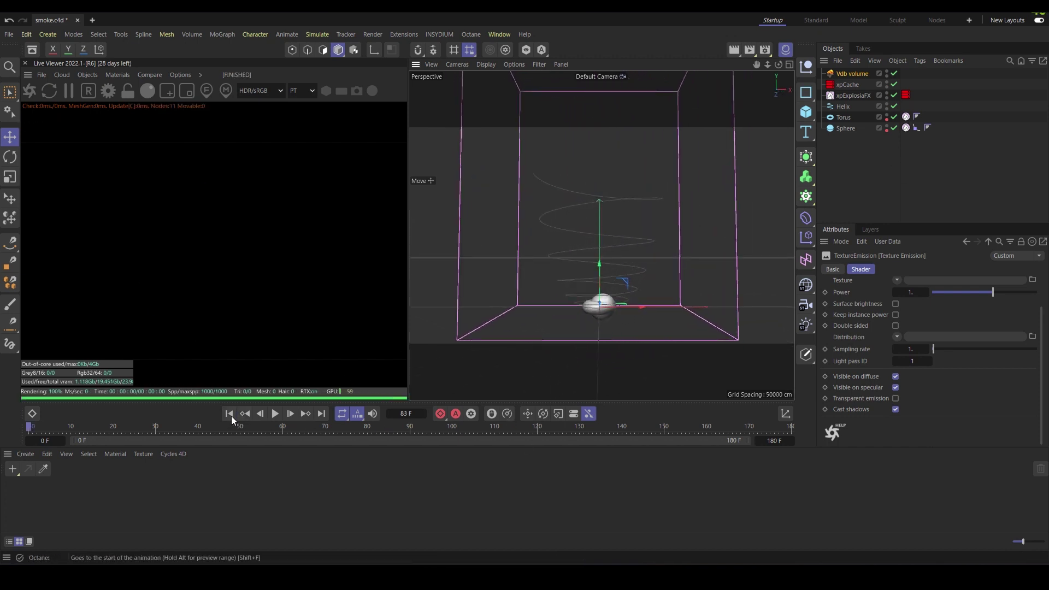
left_click(276, 413)
left_click(895, 95)
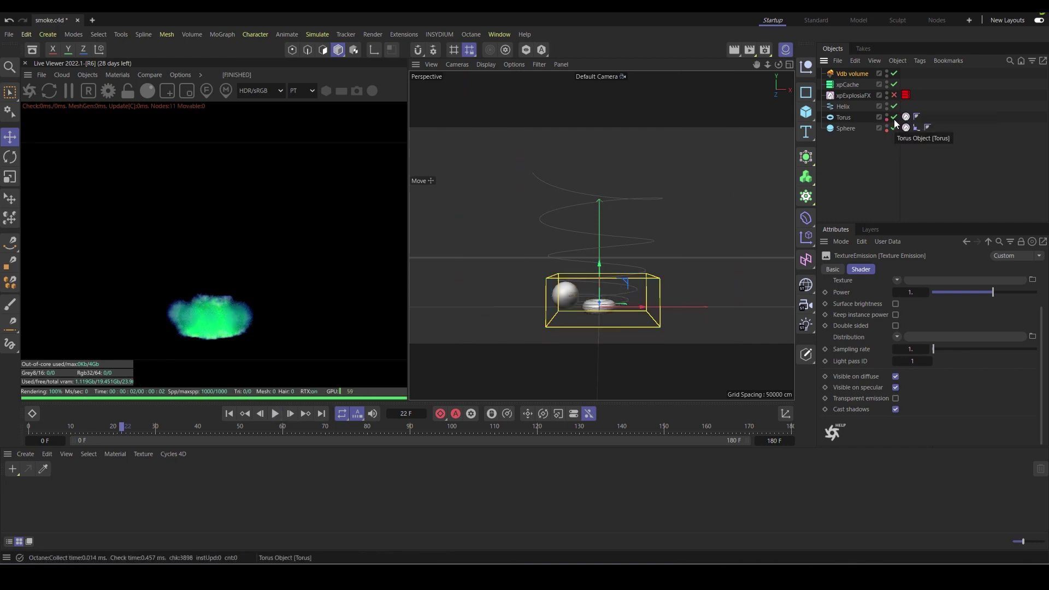
left_click(894, 117)
left_click(894, 128)
- Play the smoke from the start to frame 154, then disable the Vdb volume
left_click(276, 414)
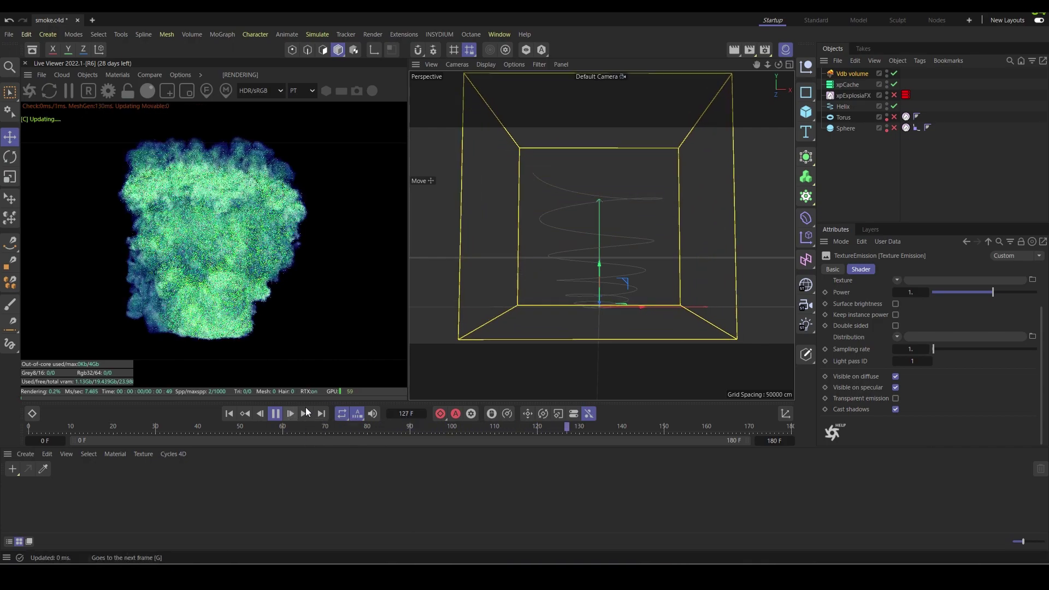
left_click(275, 414)
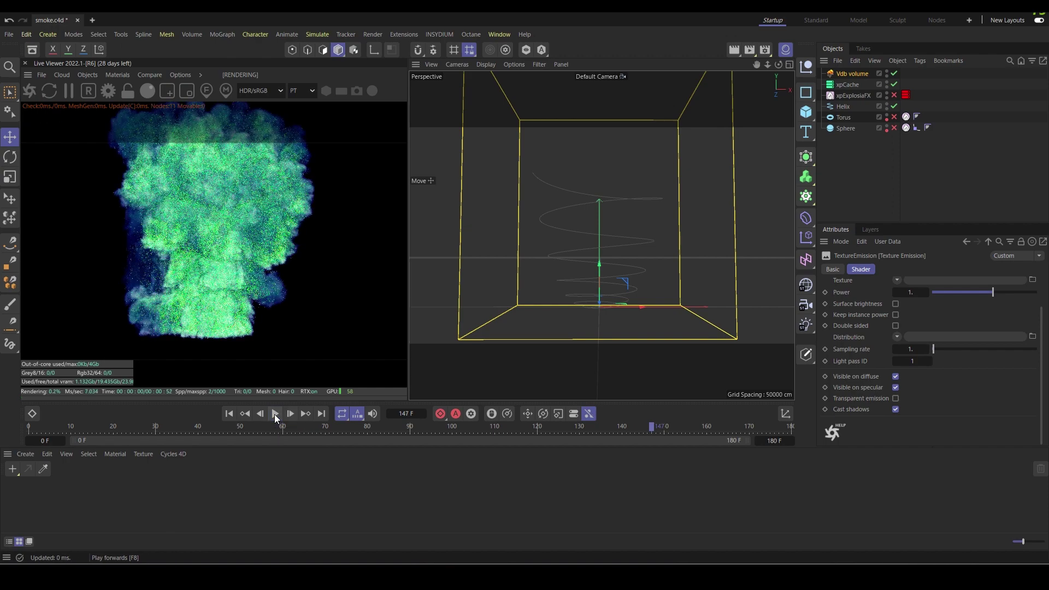
mouse_move(546, 279)
left_mouse_down("alt")
mouse_move(601, 264)
mouse_move(605, 290)
mouse_move(616, 290)
mouse_move(548, 294)
mouse_move(590, 301)
left_mouse_up("alt")
left_click(229, 413)
left_click(276, 413)
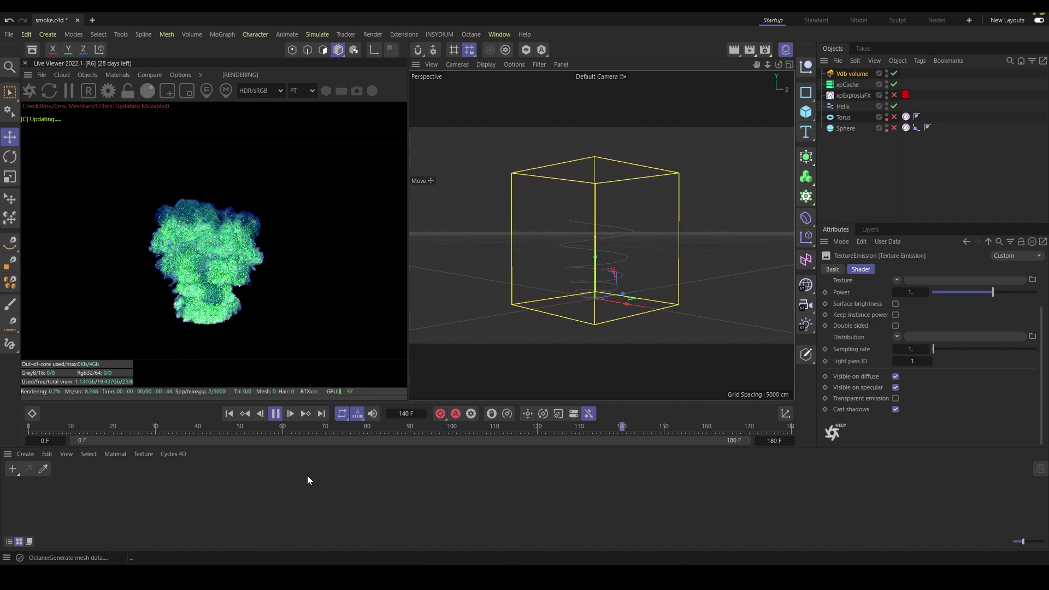
left_click(278, 414)
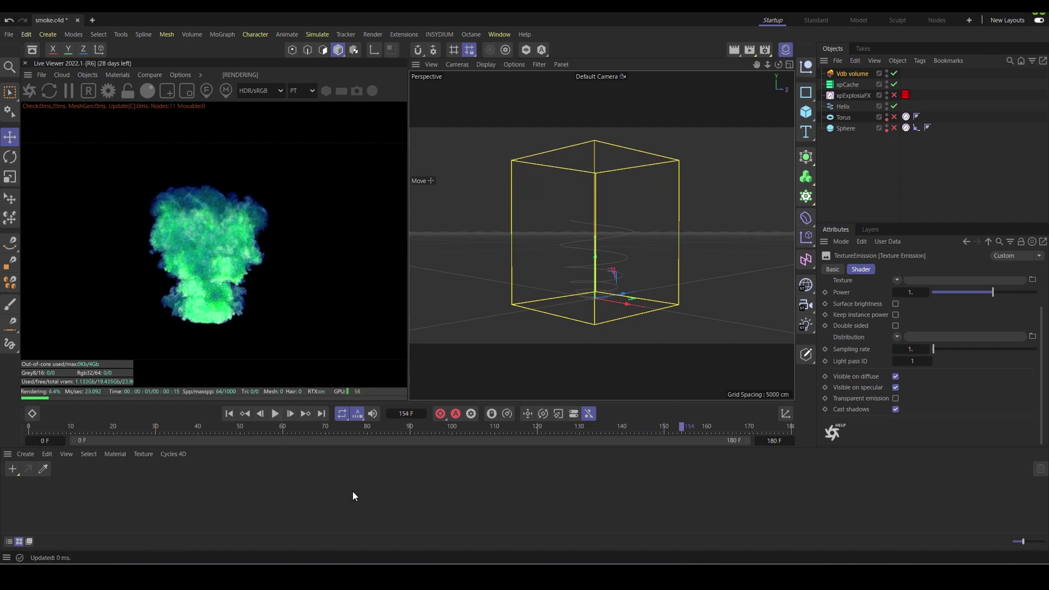
left_click(845, 129)
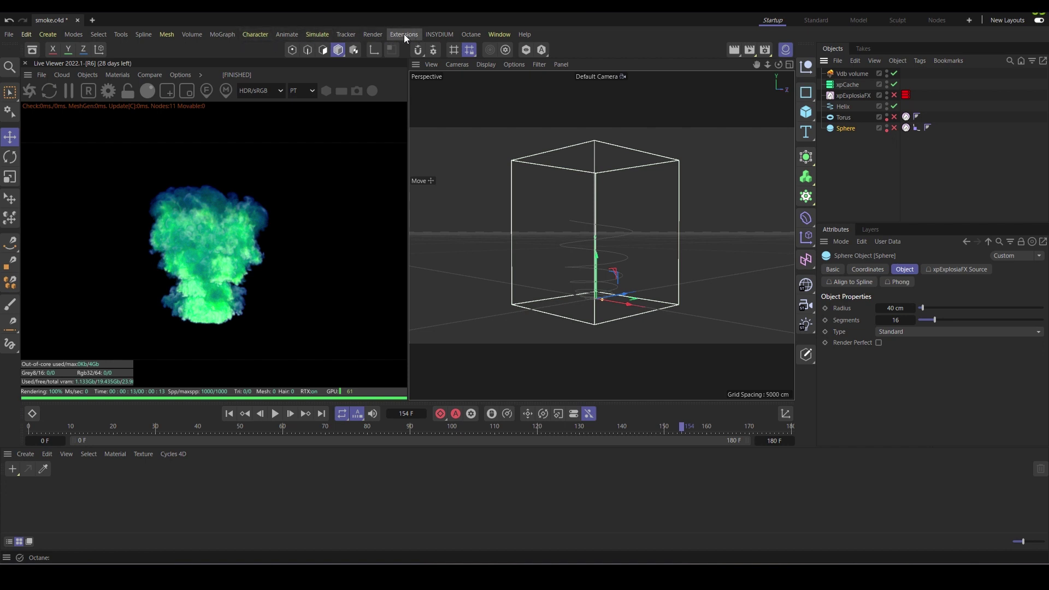
left_click(894, 73)
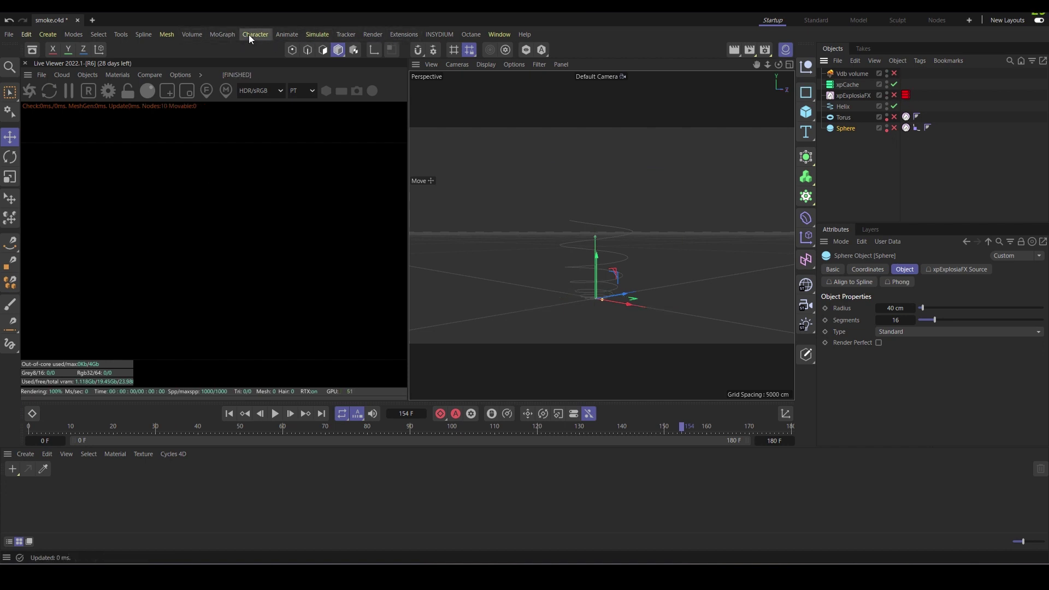
- Add a particle Emitter and step to frame 22 to see its particles
left_click(318, 35)
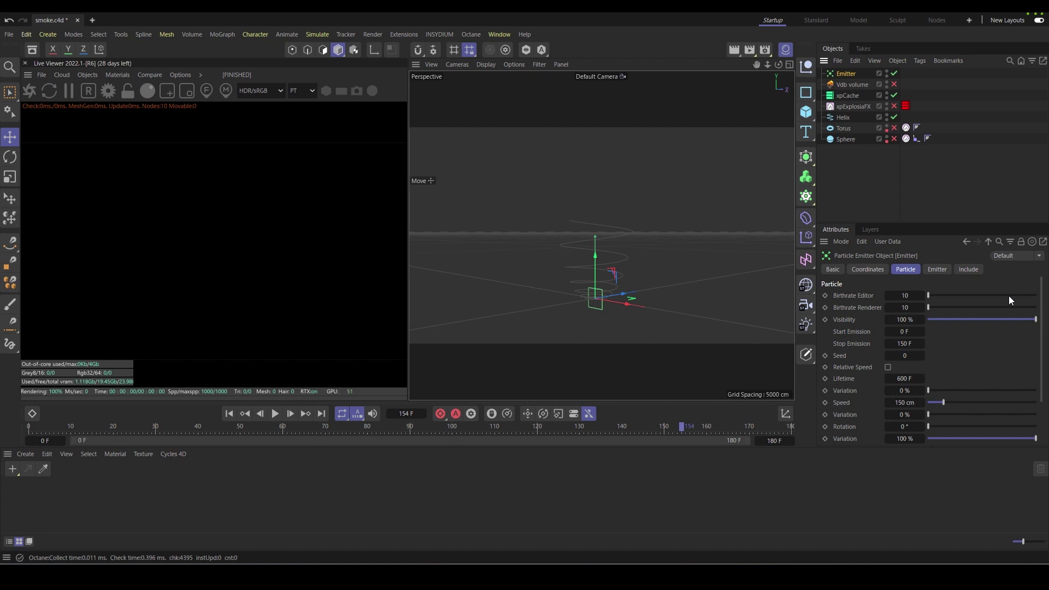
left_click(938, 270)
left_click(909, 270)
scroll(983, 355, "down", 2)
left_click(273, 415)
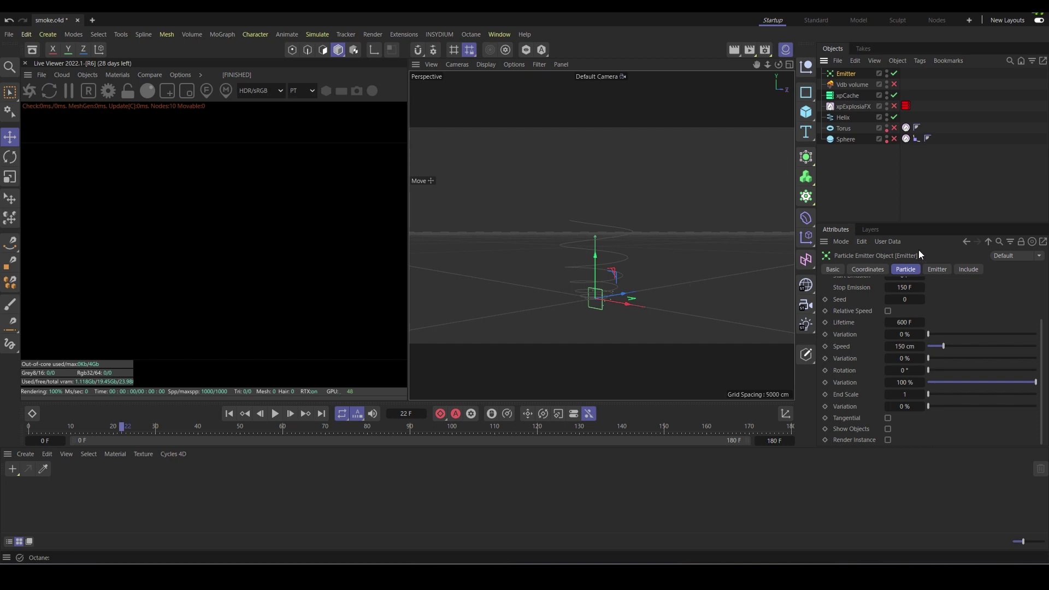
- Keep the emitter shape Pyramid, rotate it about 85 degrees, and rewind to the start
left_click(943, 266)
left_click(1002, 296)
left_click(936, 295)
key("r")
left_click_drag(581, 286, 572, 336)
key("e")
left_click(230, 414)
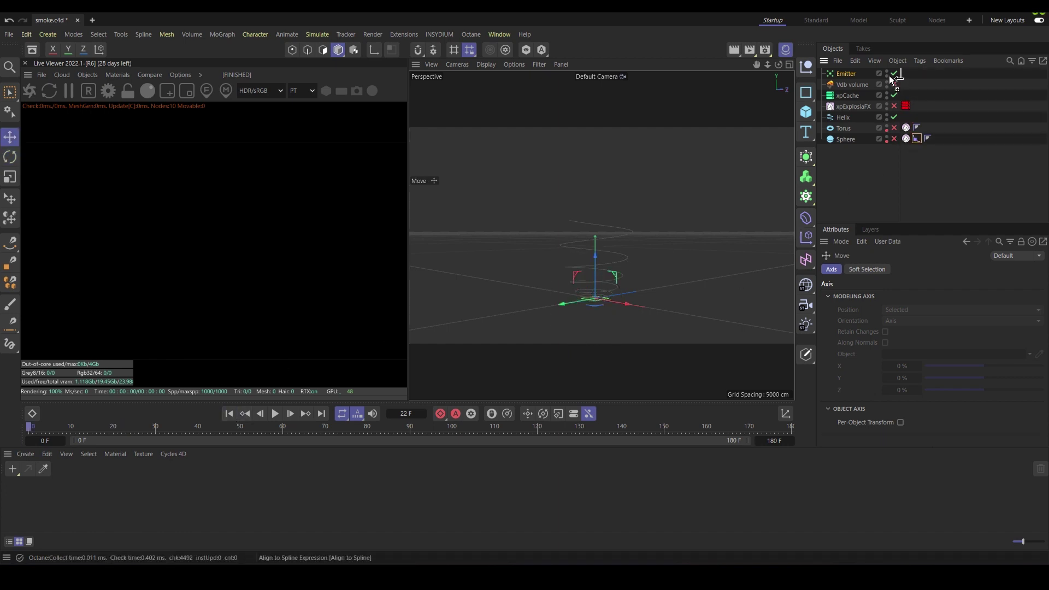
- Copy the Align to Spline tag onto the Emitter and preview its emission along the Helix
left_click_drag(891, 79, 902, 73, "ctrl")
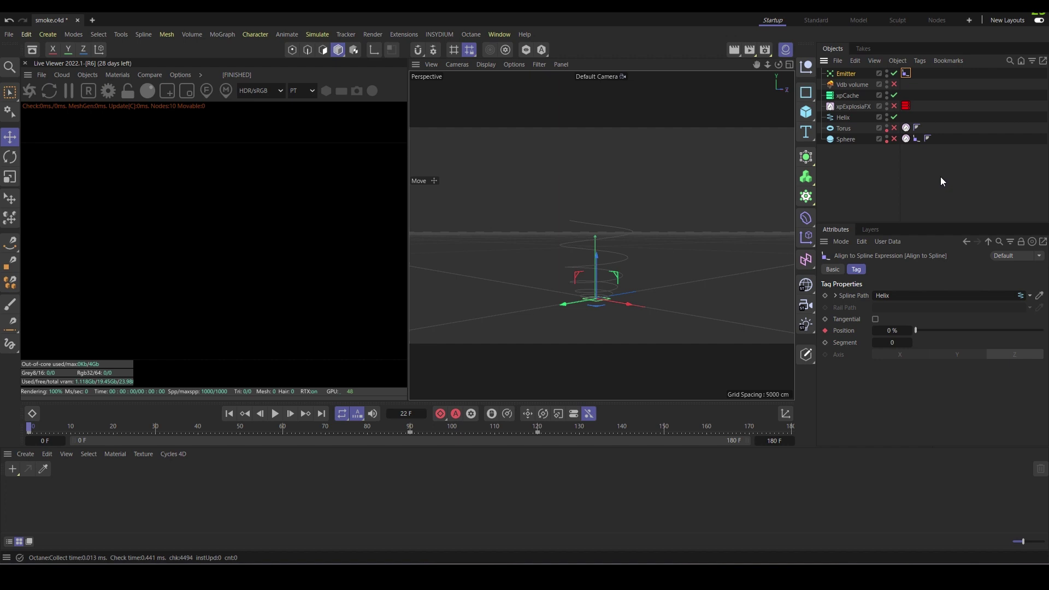
left_click(275, 414)
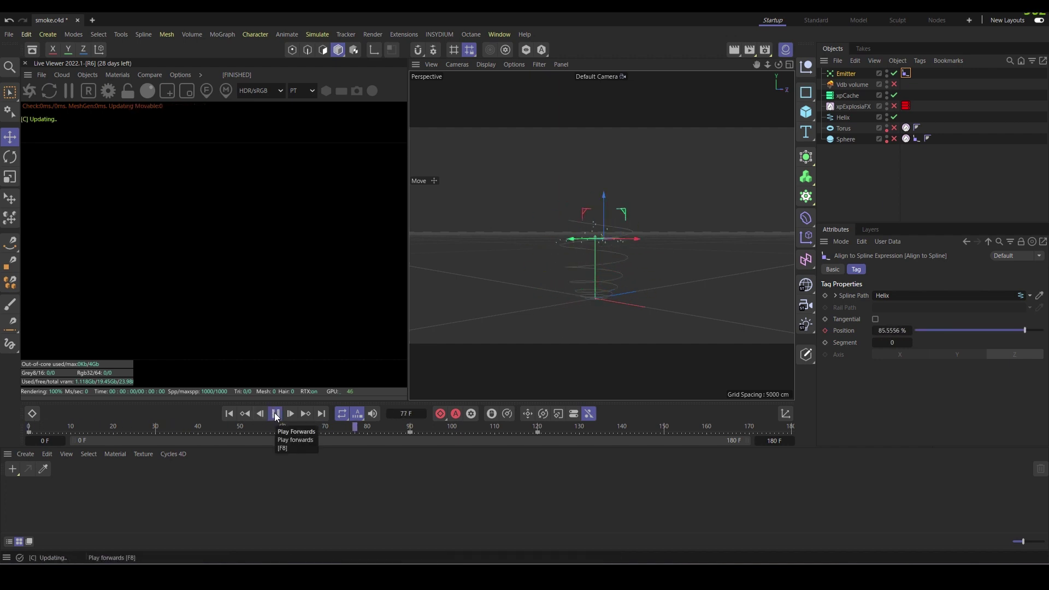
left_click(275, 414)
left_click(858, 73)
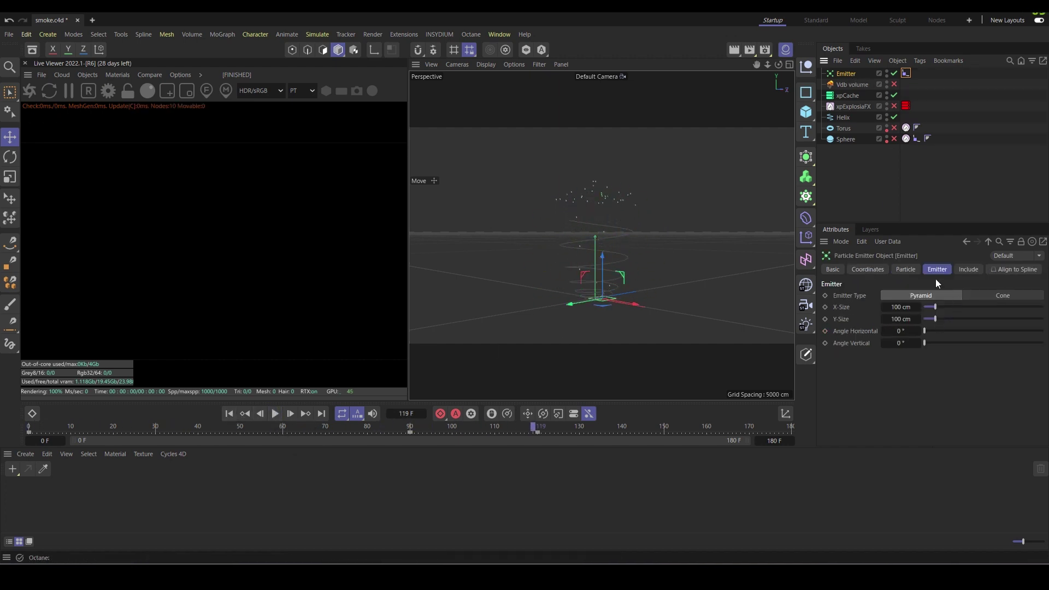
left_click(905, 270)
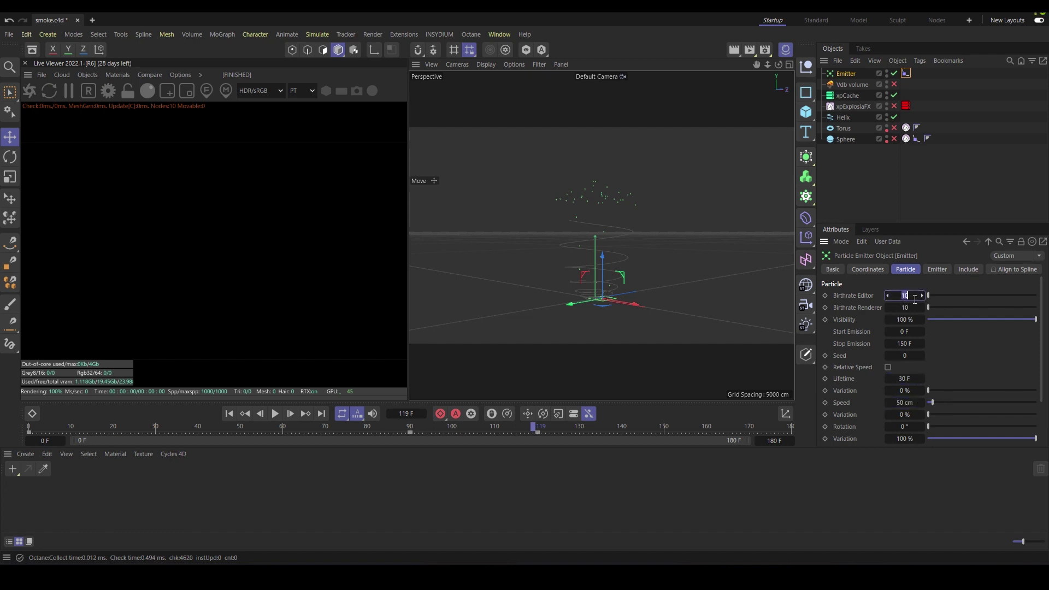
- Replay the particles, review the emitter tabs, and set Stop Emission to 100 F
left_click(229, 414)
left_click(275, 413)
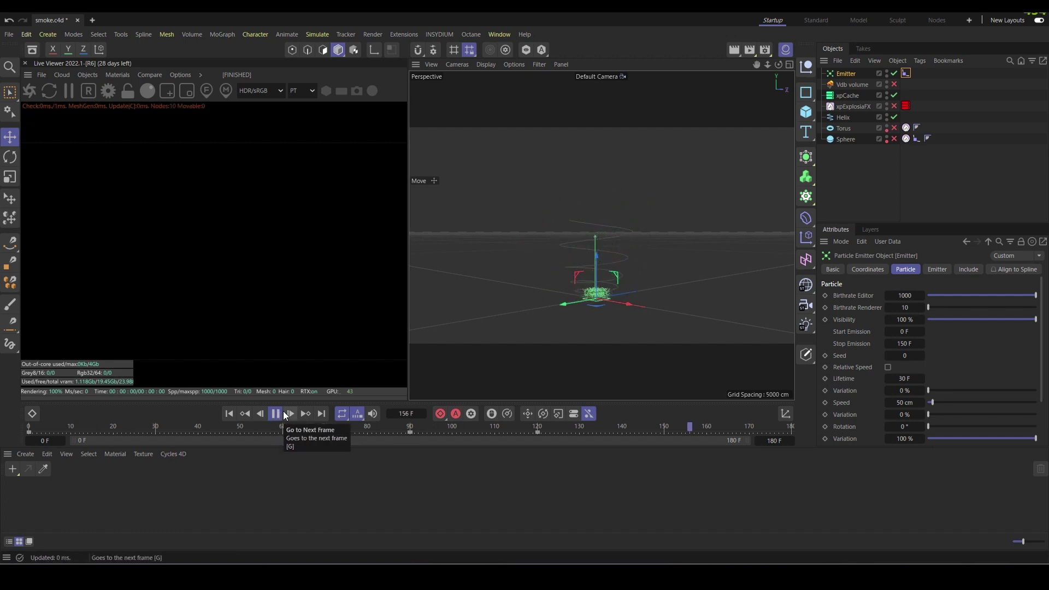
left_click(275, 414)
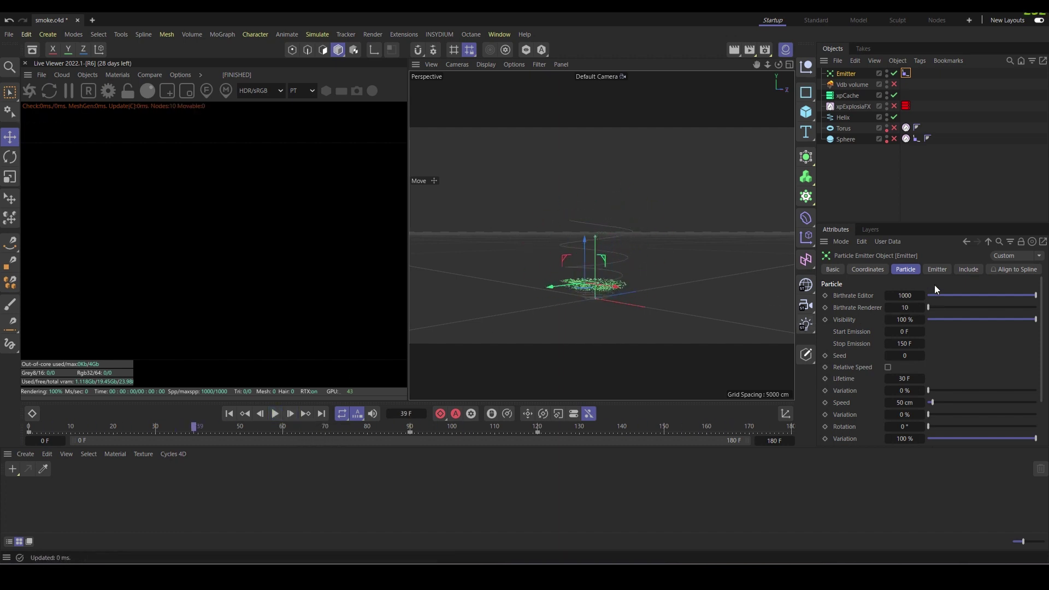
left_click(987, 273)
left_click(977, 274)
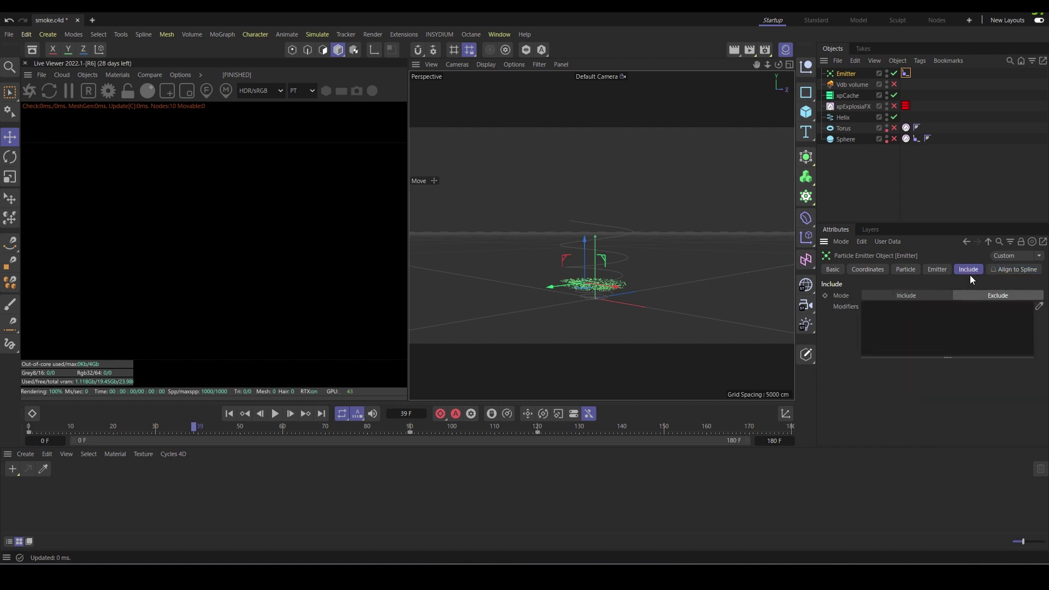
left_click(937, 270)
left_click(905, 270)
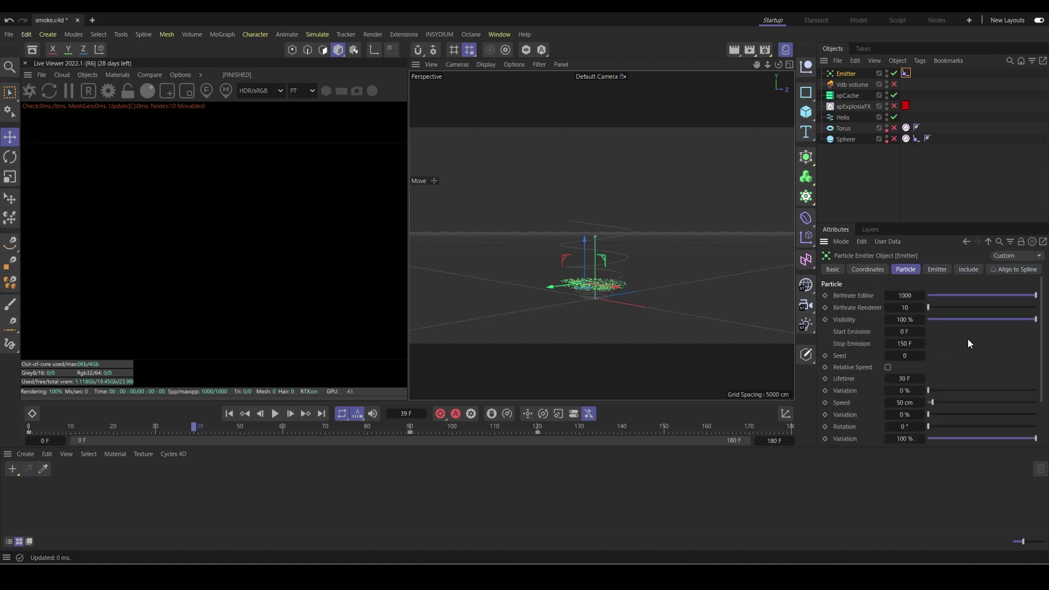
type("100")
key("Return")
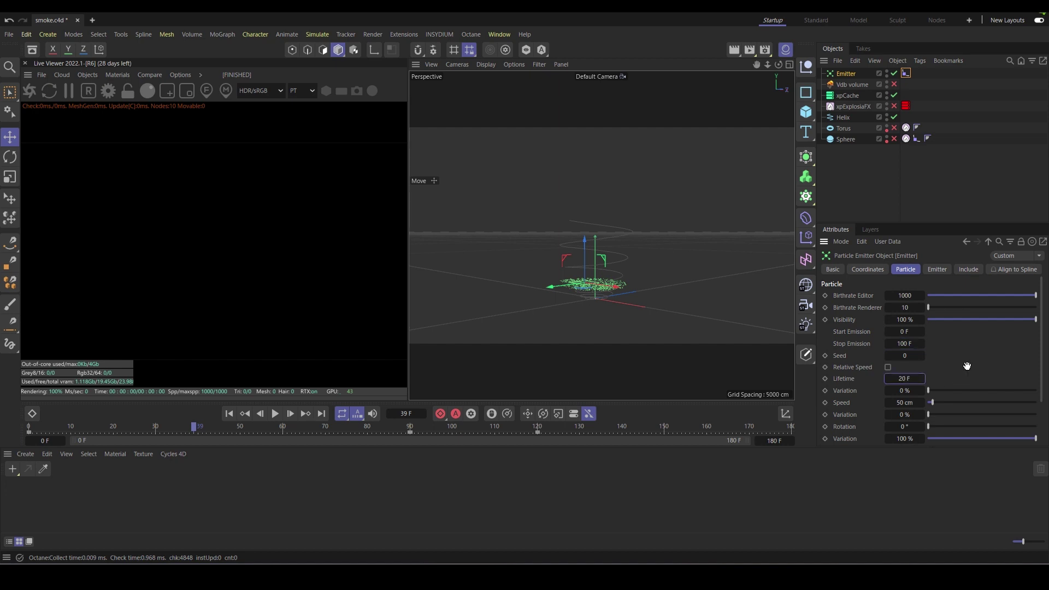
- Adjust speed variation, then add a Sphere nested under the Emitter as particle shape
left_click(913, 416)
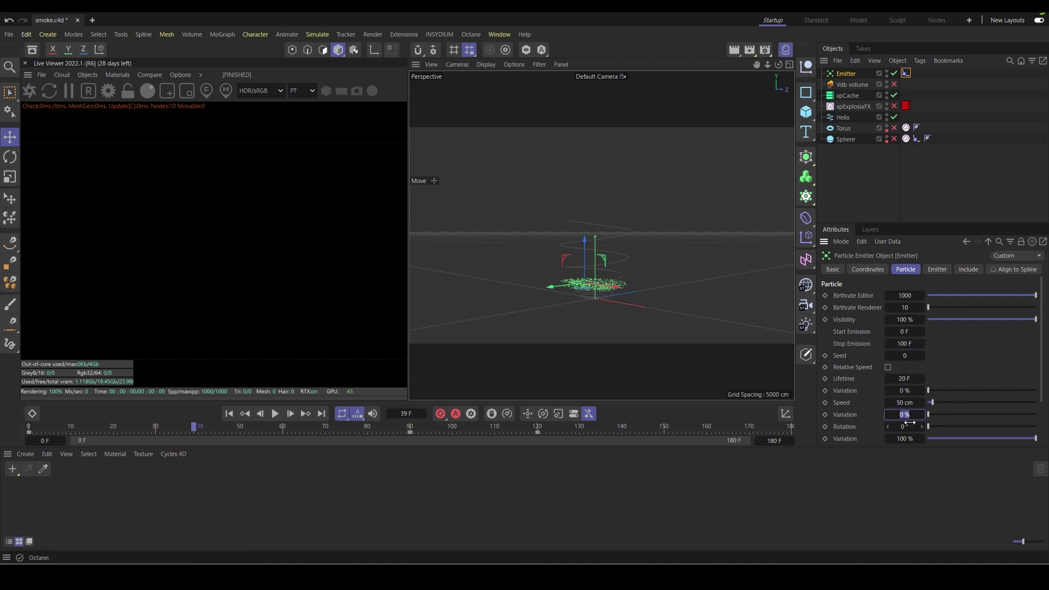
type("25")
left_click_drag(1041, 396, 1037, 443)
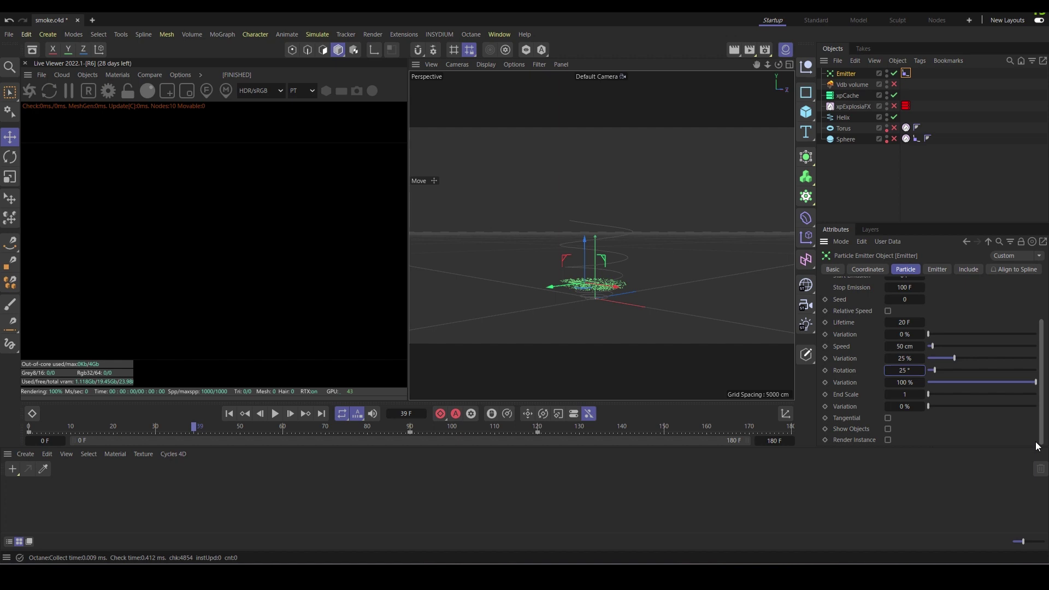
left_click_drag(807, 123, 899, 155)
left_click_drag(846, 74, 846, 82)
- Set the particle sphere radius to 5 cm and preview the simulation
left_click(896, 307)
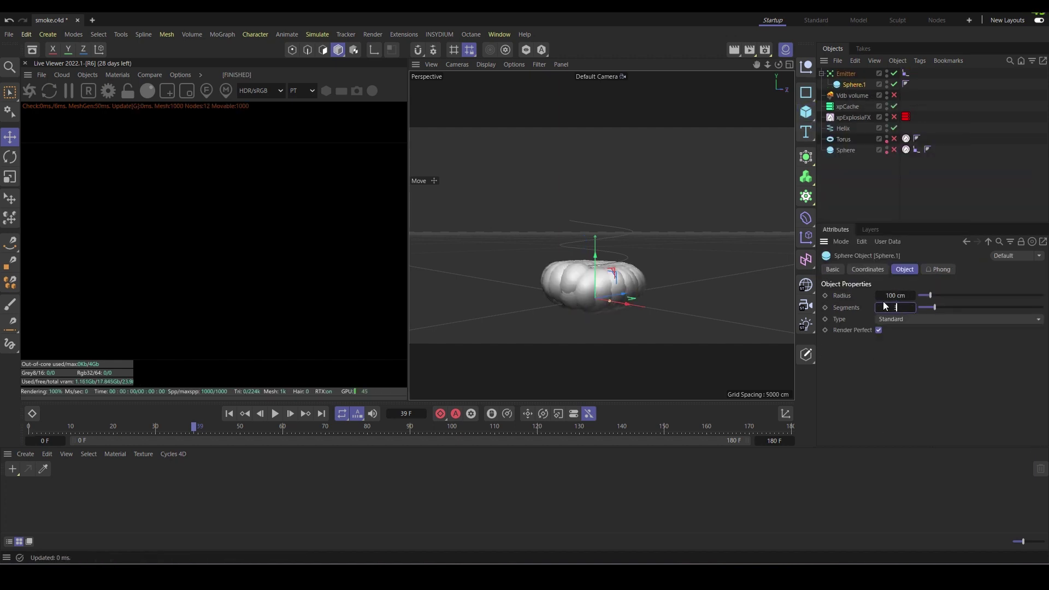
type("325")
key("Return")
left_click(229, 414)
left_click(275, 413)
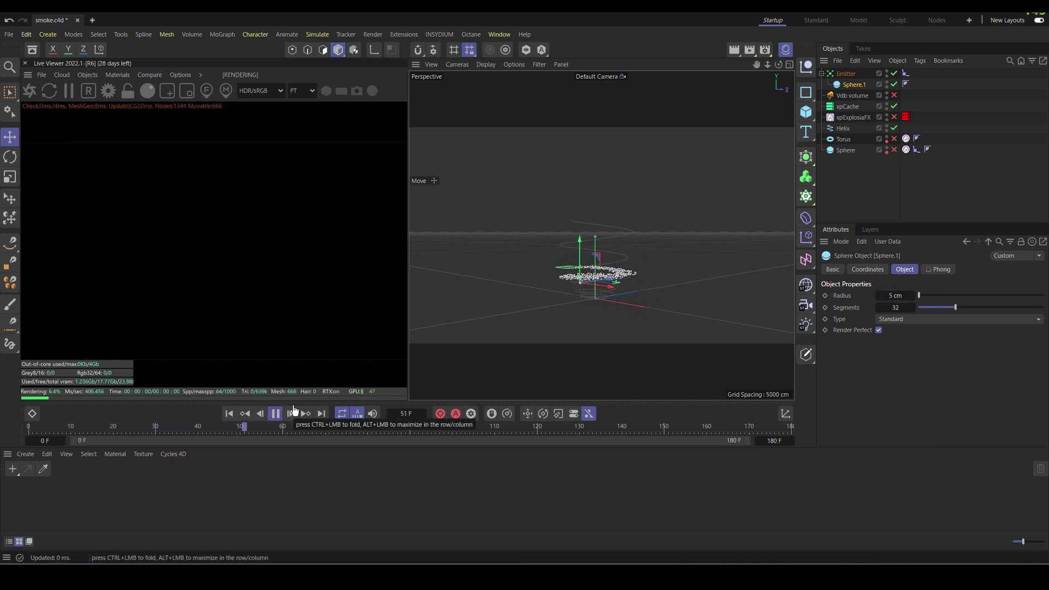
left_click(274, 414)
- Set the Emitter birthrate to 500 and replay the simulation
left_click(846, 74)
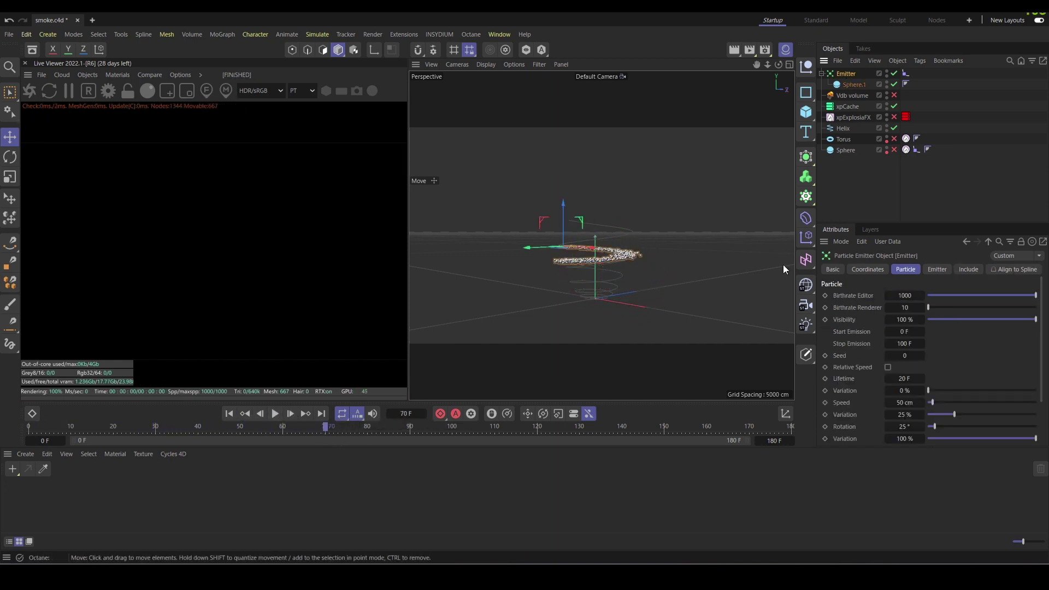
type("0")
key("Return")
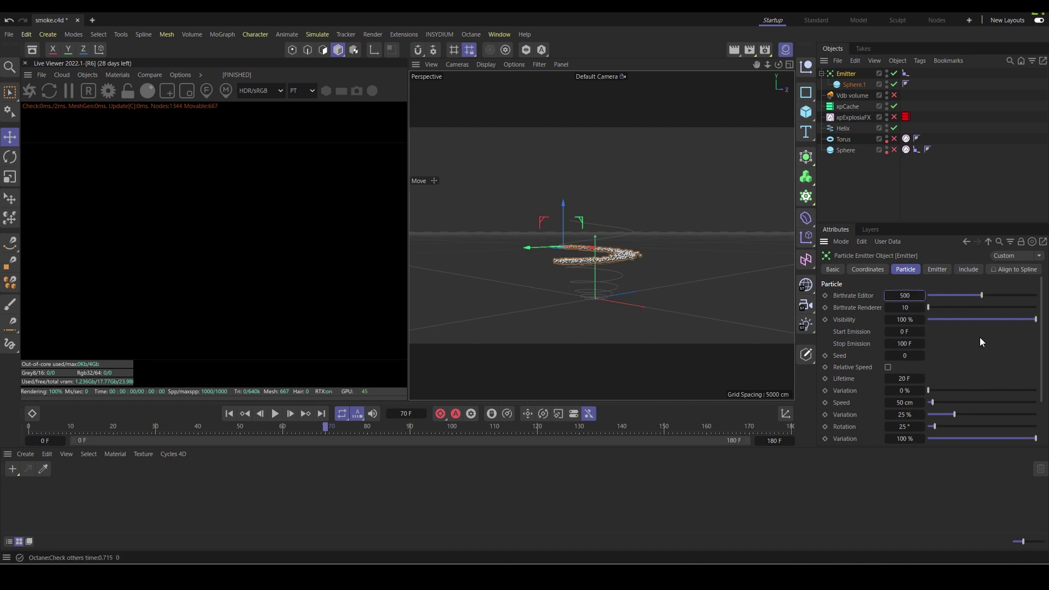
left_click(229, 414)
left_click(275, 413)
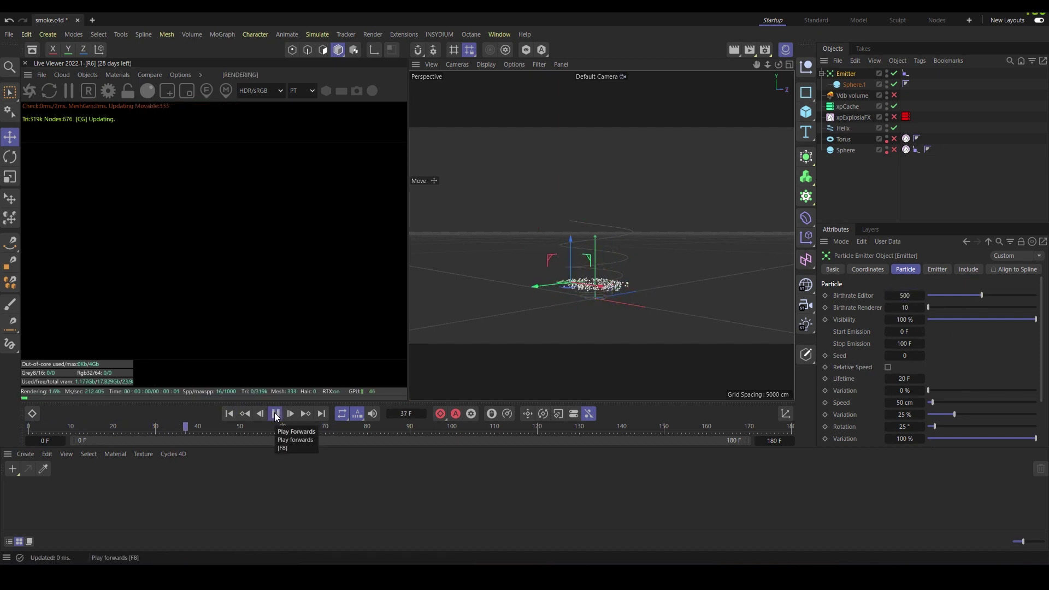
left_click(275, 414)
- Lower the Birthrate Editor to 300 and preview emission up to frame 120
double_click(905, 295)
type("300")
key("Return")
type("50")
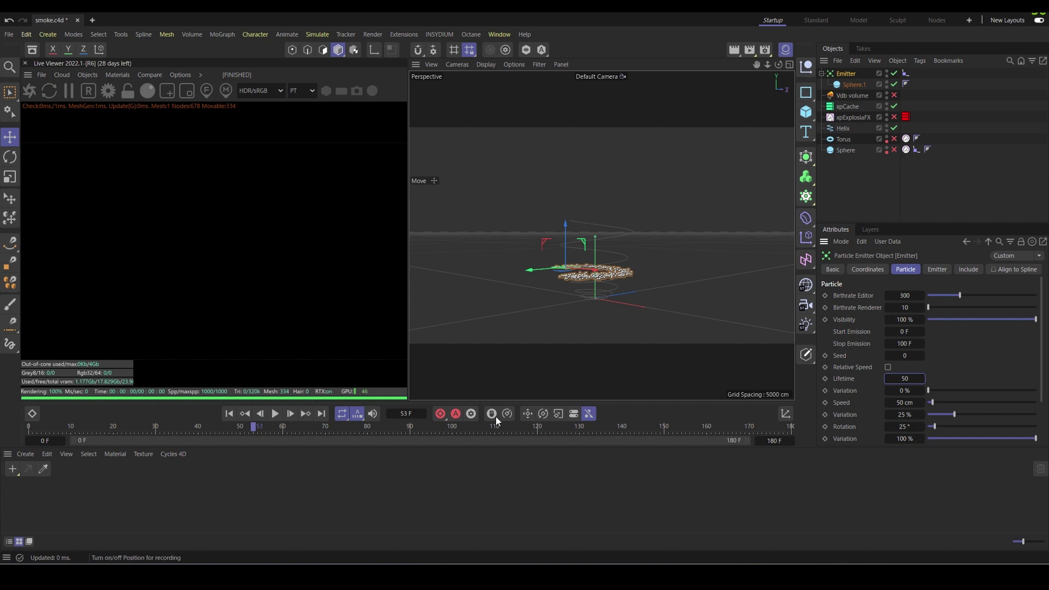
left_click(229, 414)
left_click(275, 414)
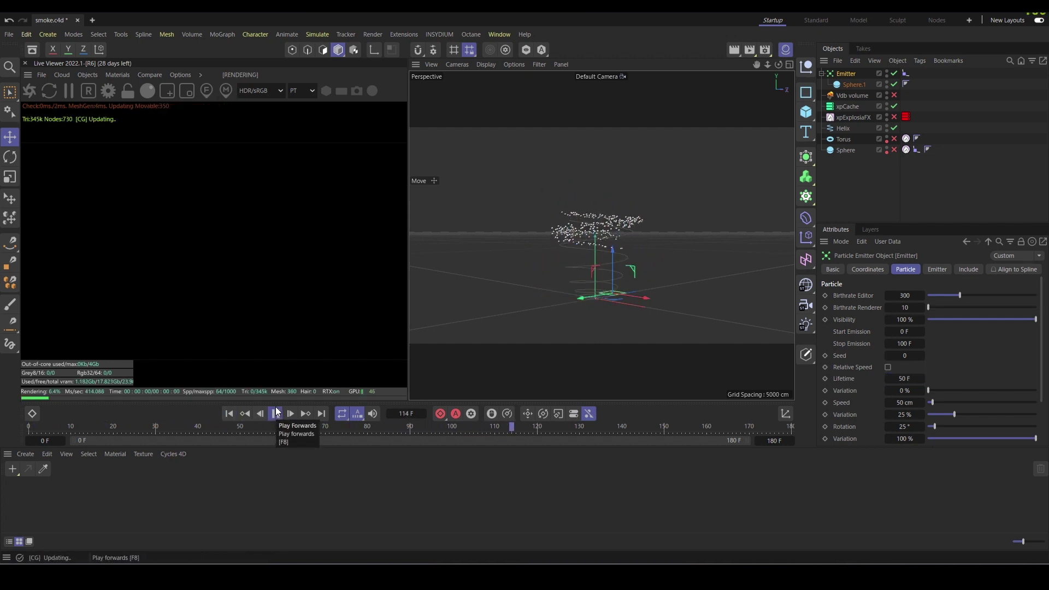
left_click(275, 413)
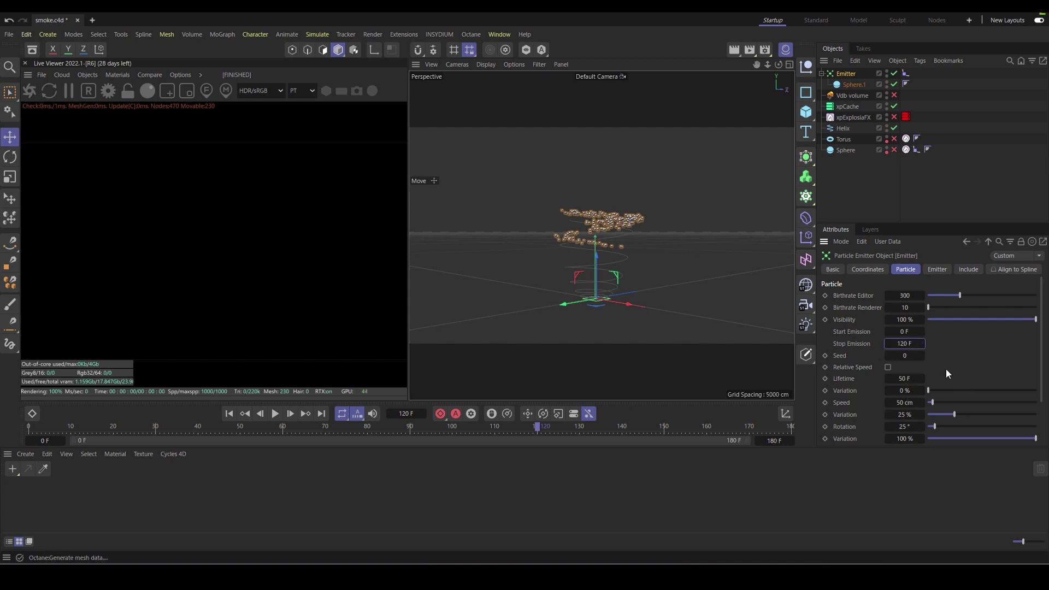
- Adjust lifetime variation and test tangential particle alignment in playback
left_click(910, 390)
type("25")
scroll(972, 366, "down", 3)
left_click(888, 418)
left_click(229, 414)
left_click(275, 414)
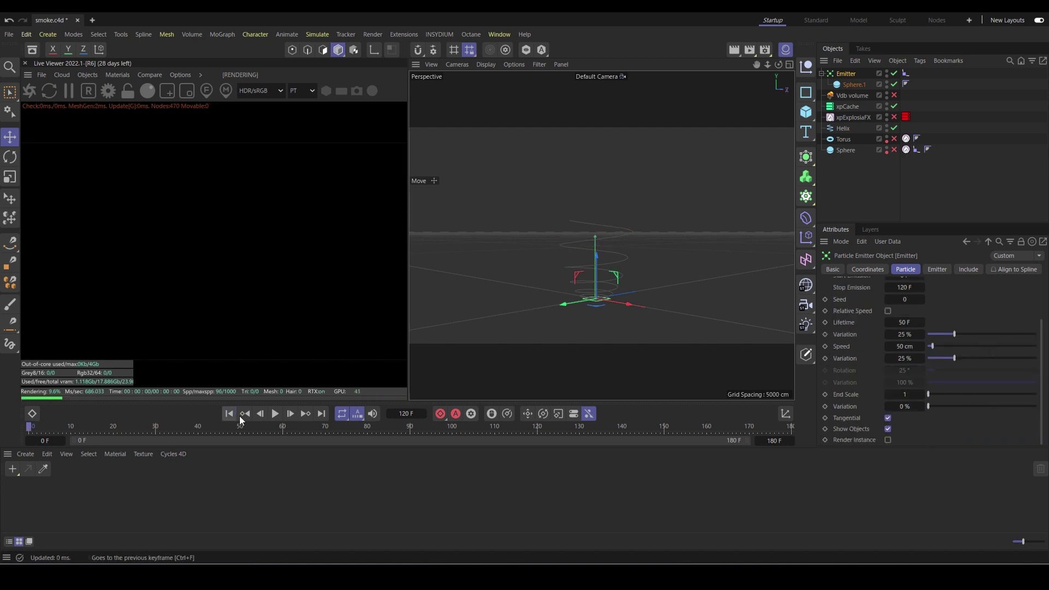
left_click(275, 414)
- Turn Tangential off, set end-scale variation to 25%, and replay the simulation
left_click(888, 418)
left_click(955, 406)
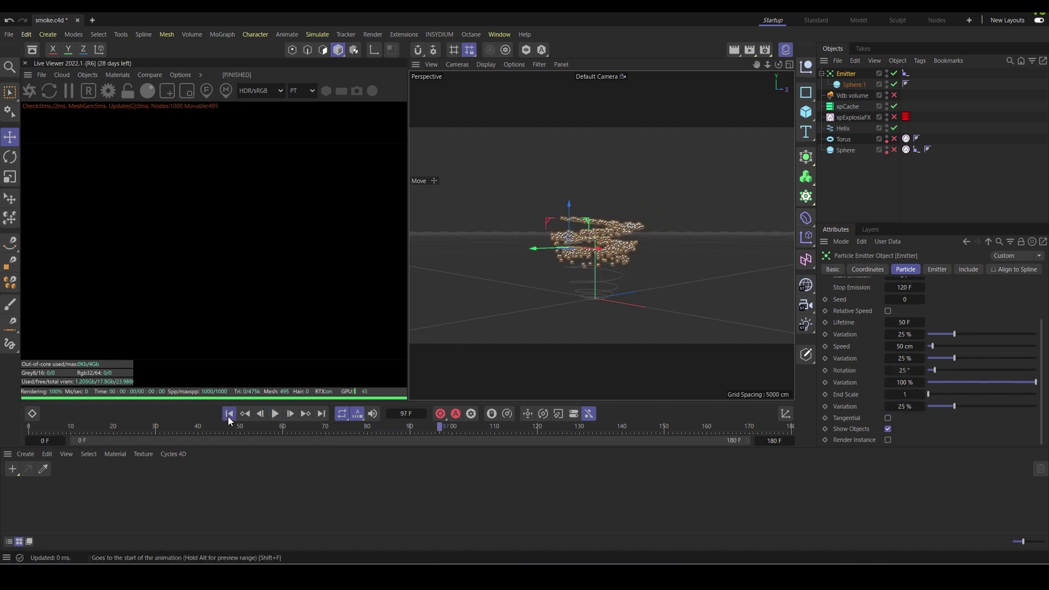
left_click(228, 413)
left_click(276, 414)
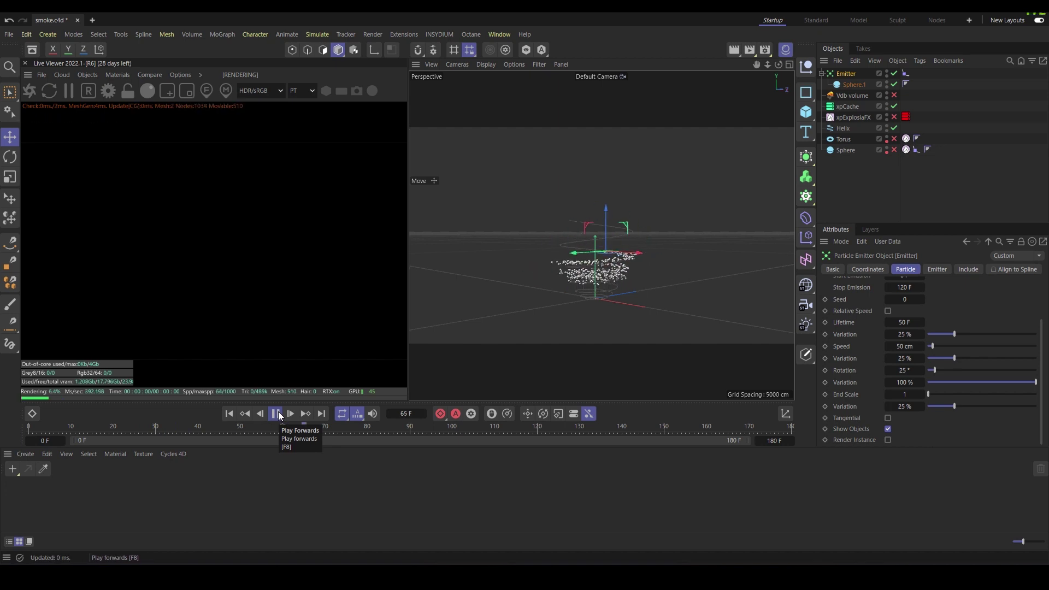
left_click(279, 413)
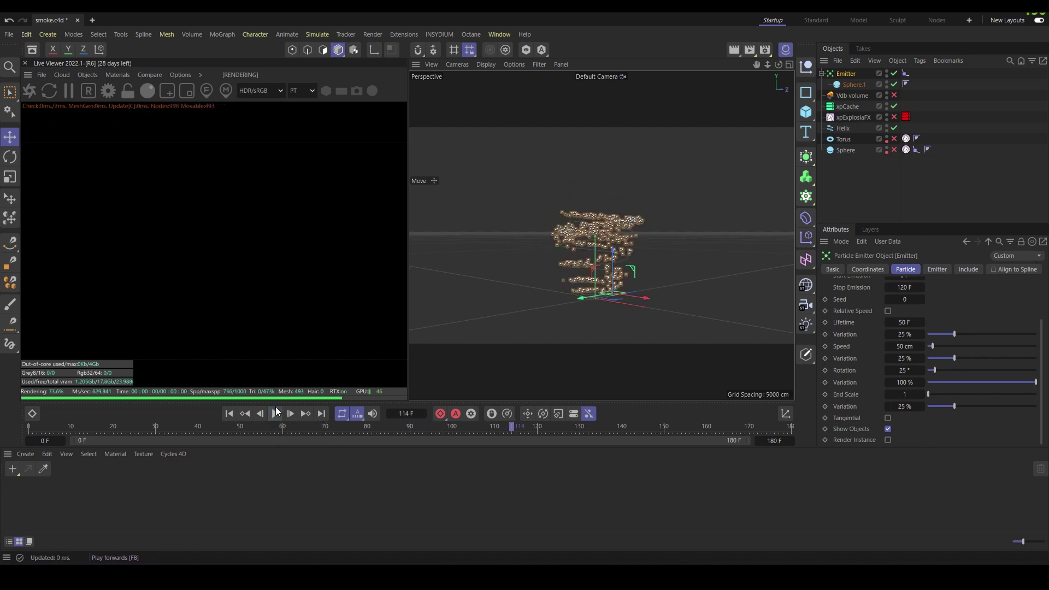
left_click(317, 35)
mouse_move(330, 152)
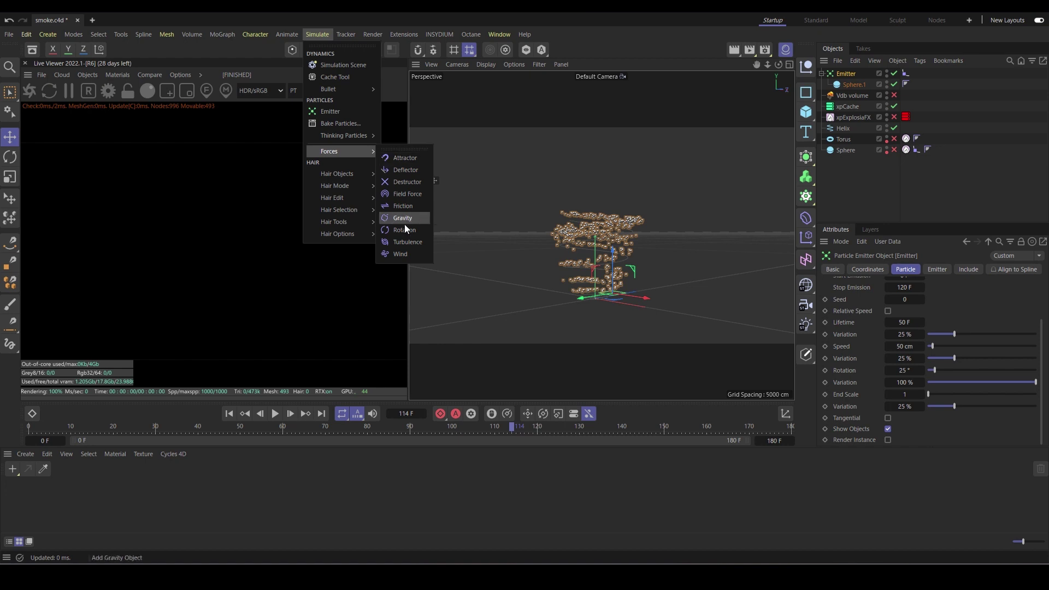
- Add a Turbulence force and a Gravity force to the particle scene
left_click(407, 241)
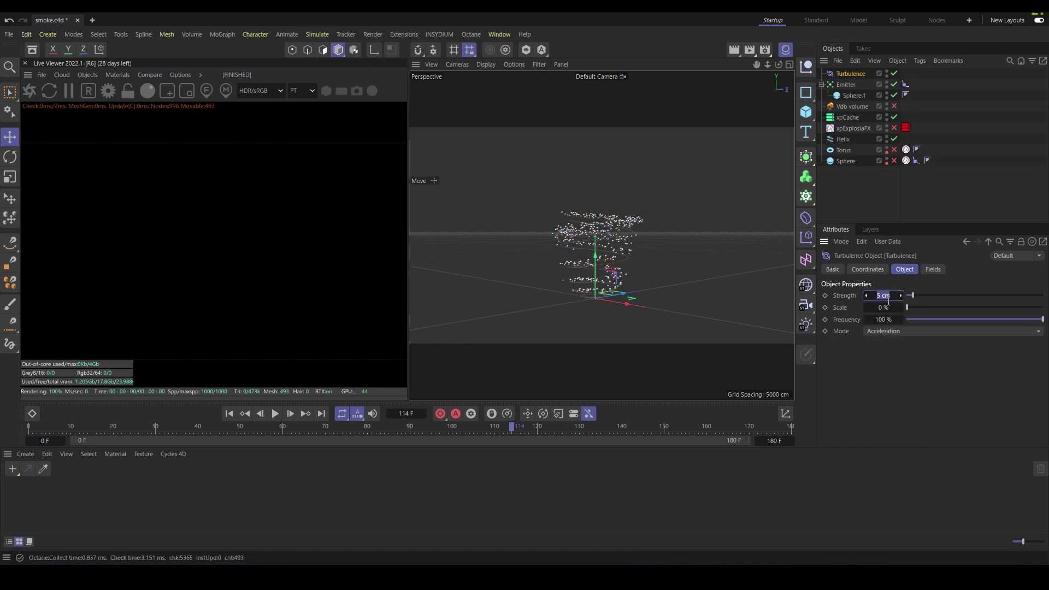
type("25")
left_click(275, 413)
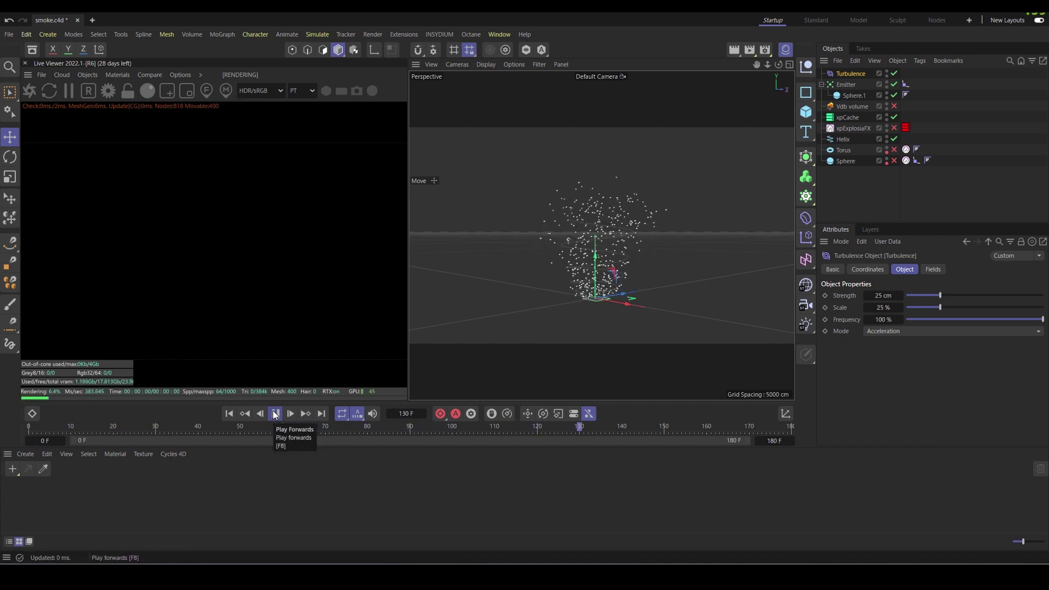
left_click(275, 413)
left_click(852, 85)
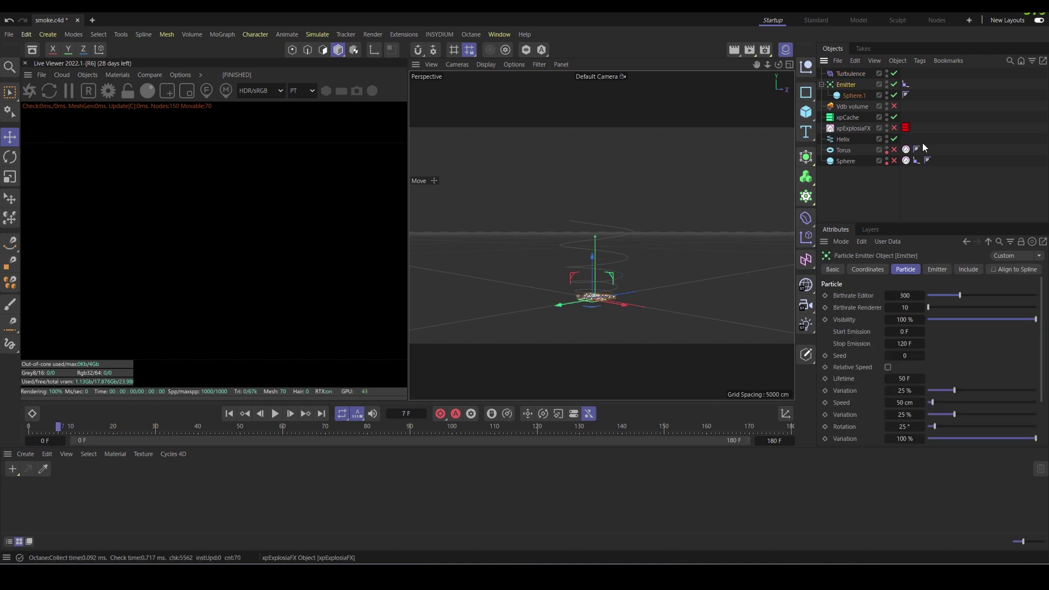
left_click(305, 35)
left_click(414, 189)
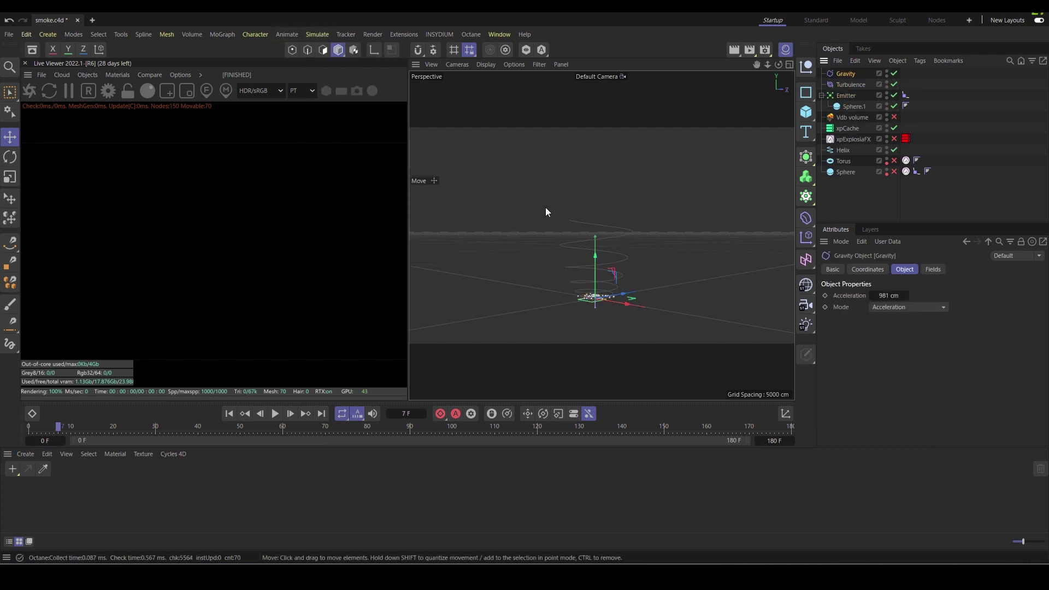
- Set gravity acceleration to -150 cm and replay the simulation
left_click(273, 415)
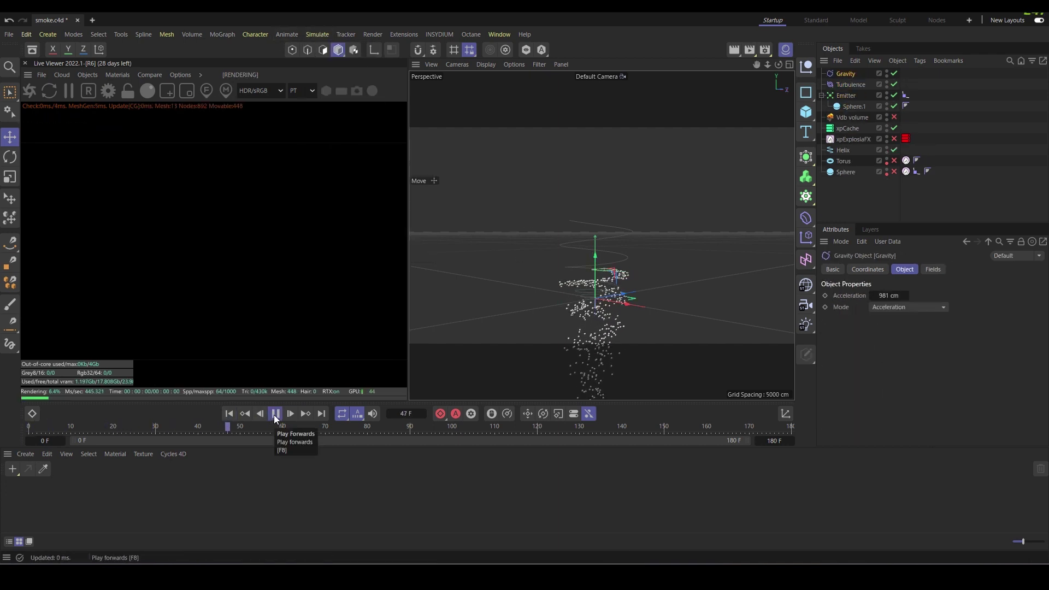
left_click(273, 415)
left_click(889, 296)
type("-150")
left_click(274, 413)
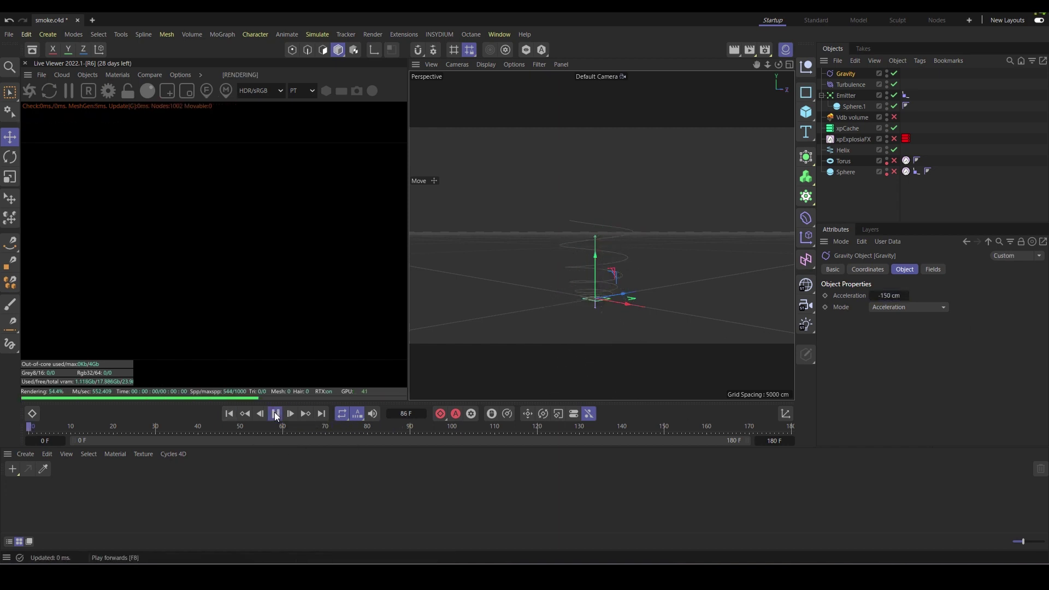
left_click(276, 415)
- Set the Turbulence scale to 10% and replay the finer turbulence
left_click(850, 84)
type("100")
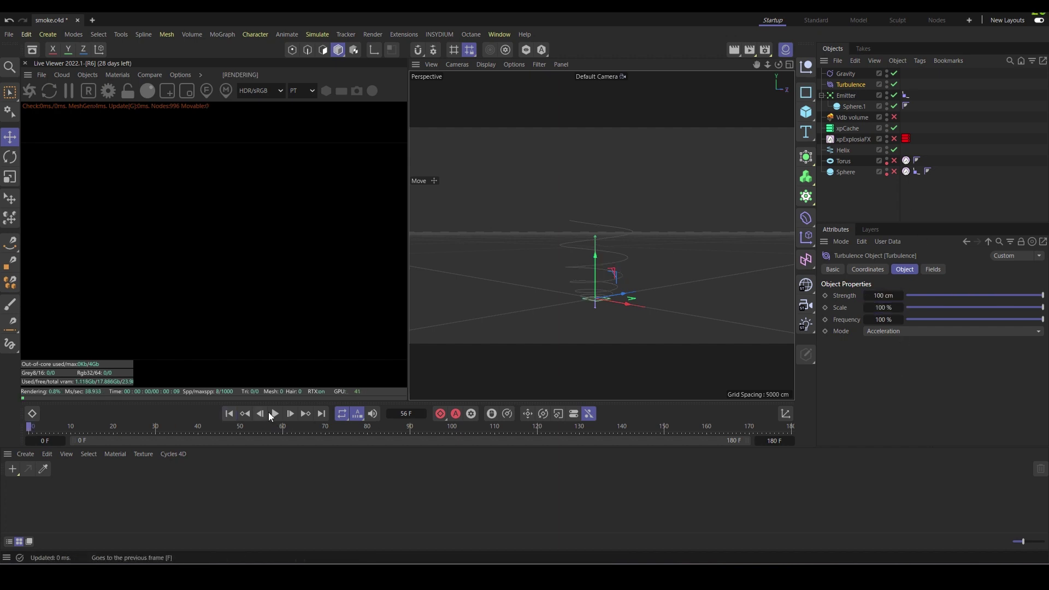
left_click(276, 414)
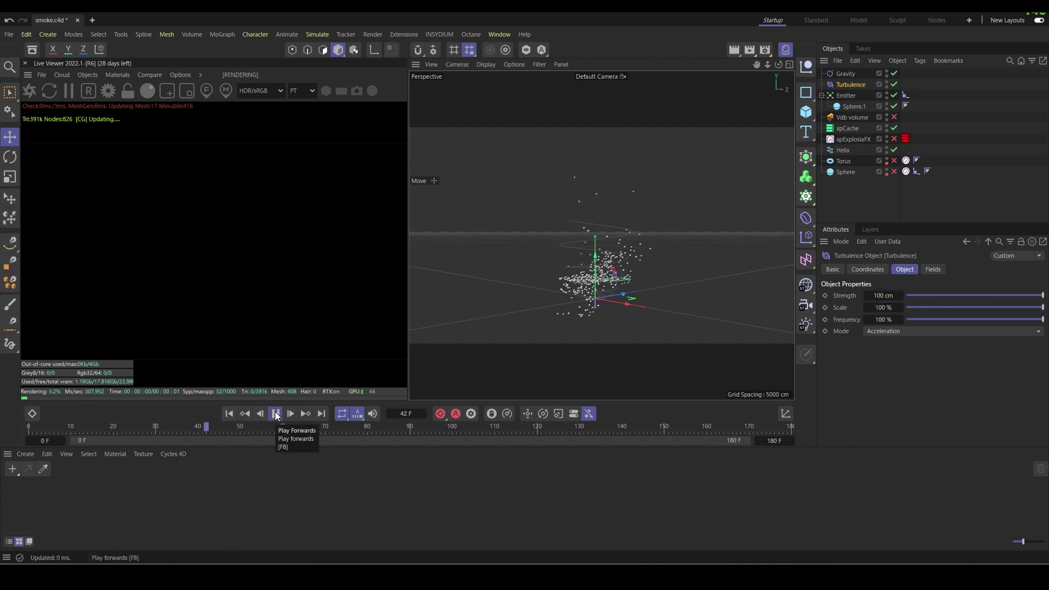
double_click(884, 307)
type("10")
key("Return")
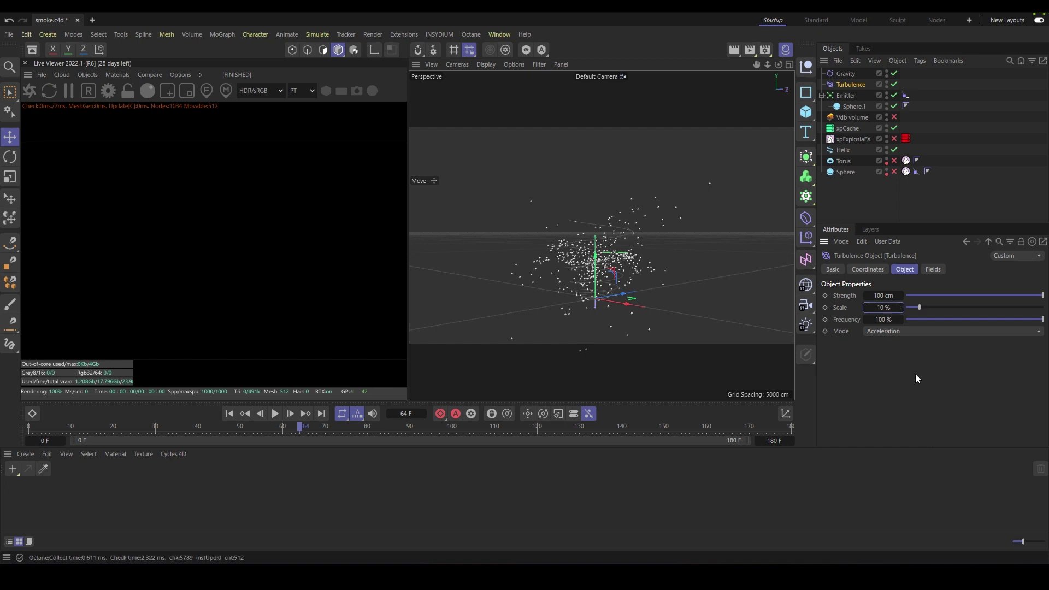
left_click(275, 414)
left_click(275, 414)
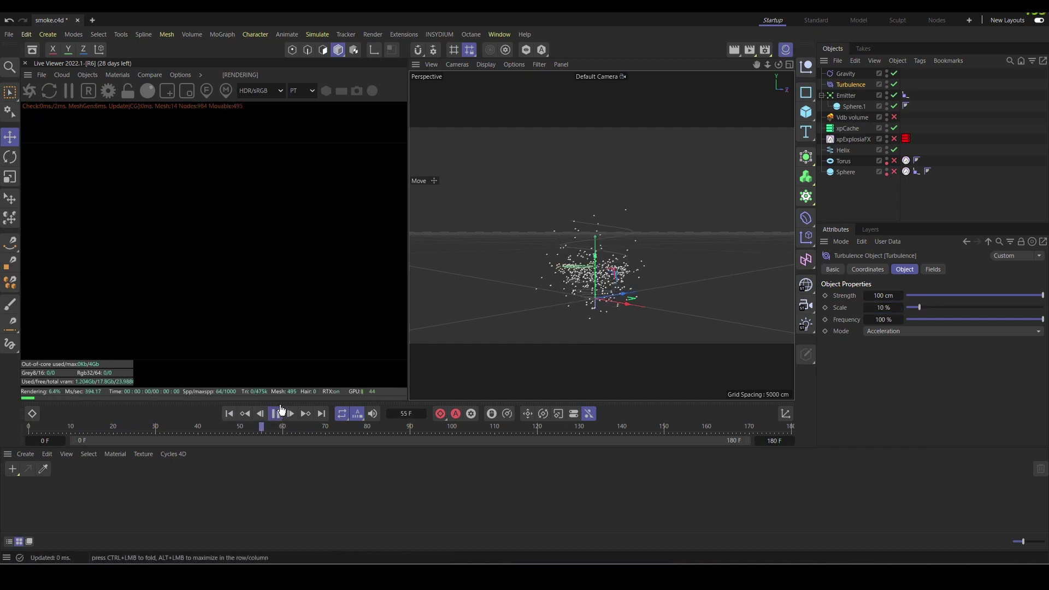
left_click(275, 413)
left_click(846, 95)
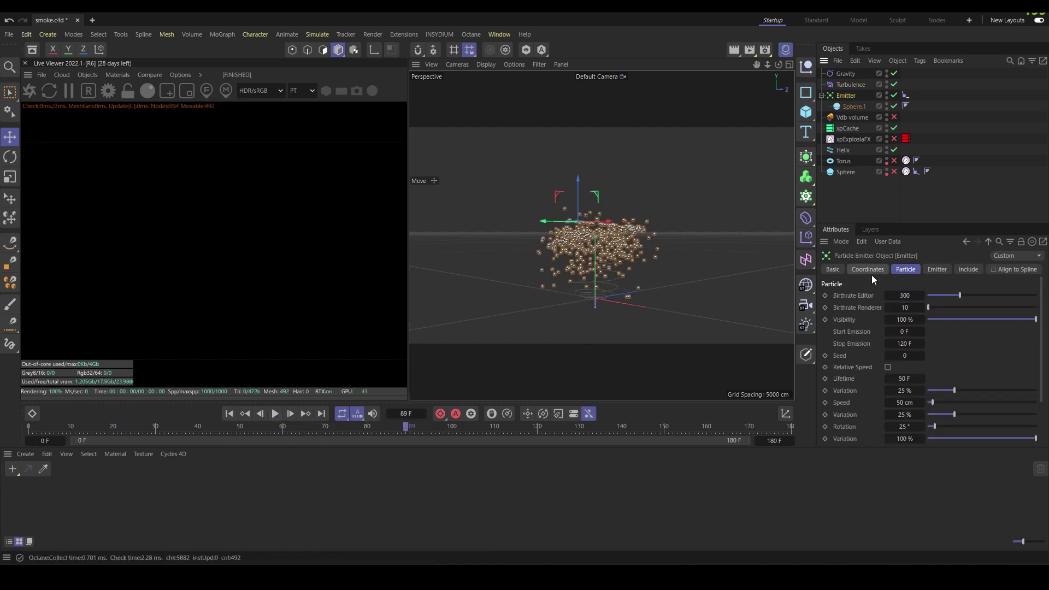
- Give particles a 100 F lifetime with emission stopping at 50 F, and replay
key("Return")
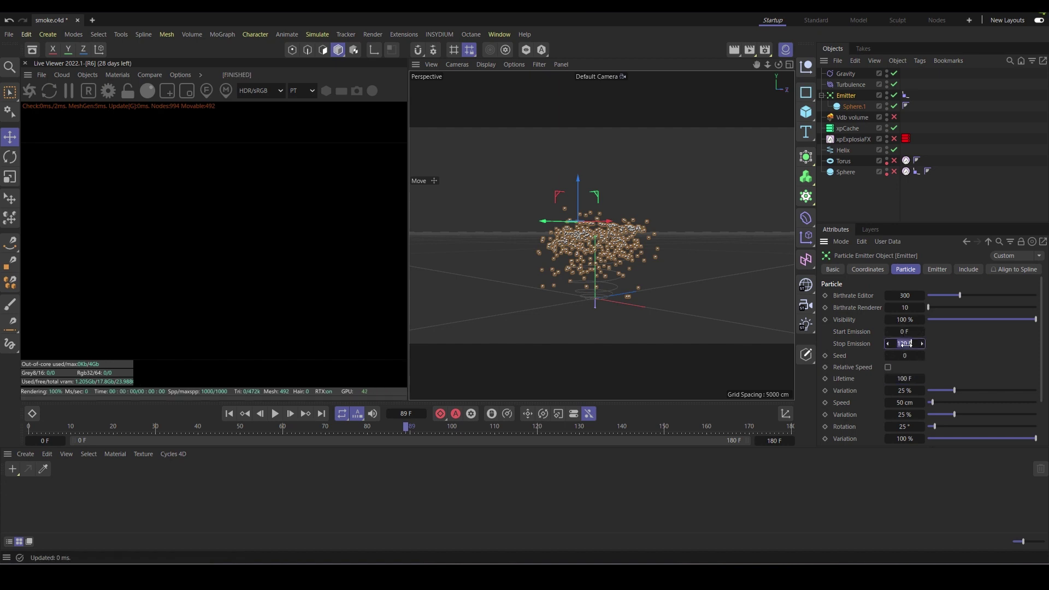
type("5")
left_click(226, 413)
left_click(275, 414)
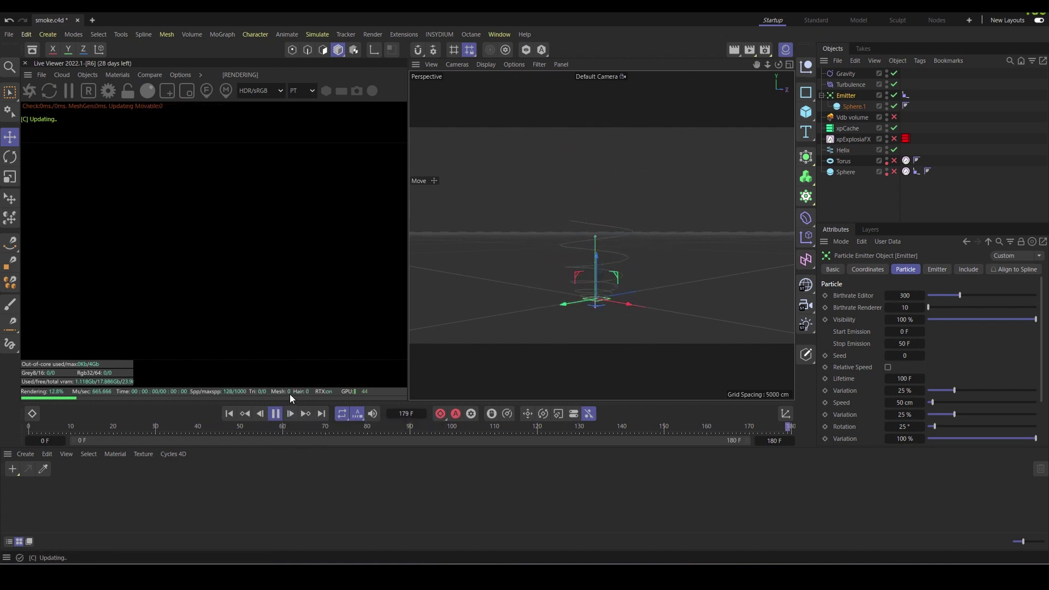
left_click(275, 414)
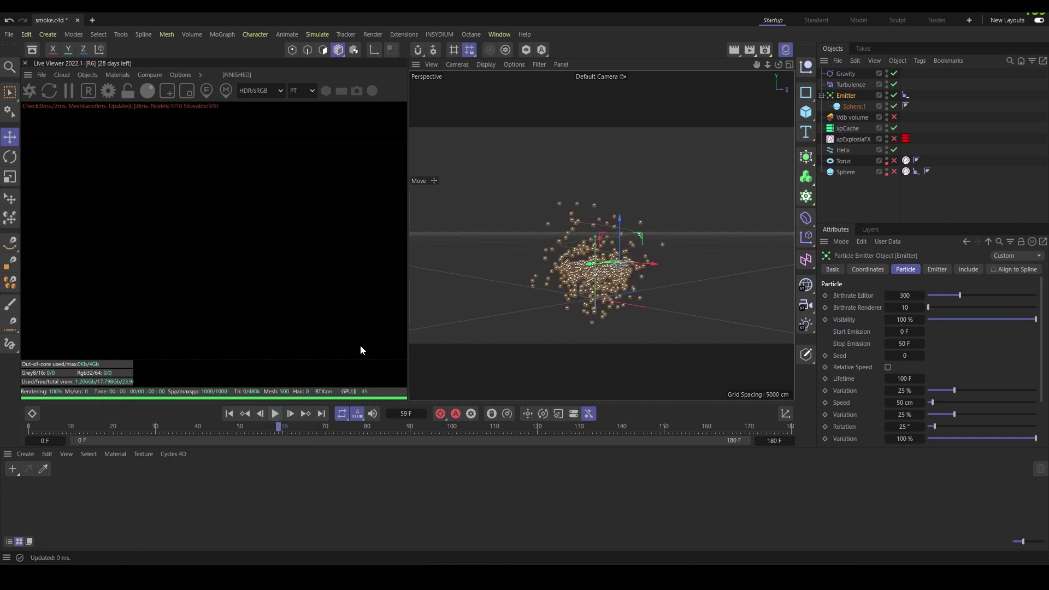
- Shrink Sphere.1 to a 3 cm radius and bring up the Asset Browser
left_click(852, 106)
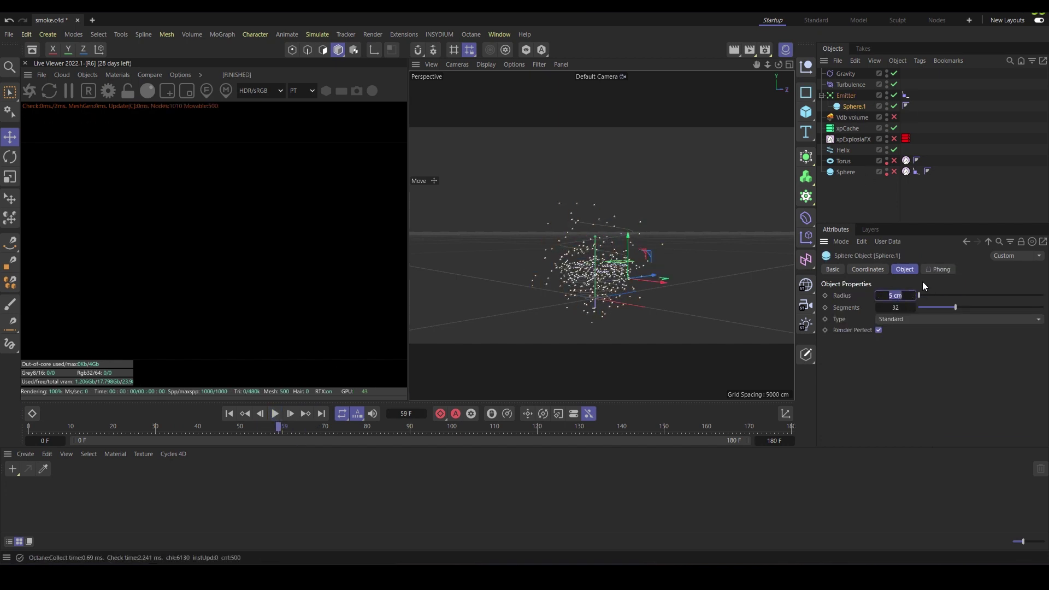
type("3")
key("Return")
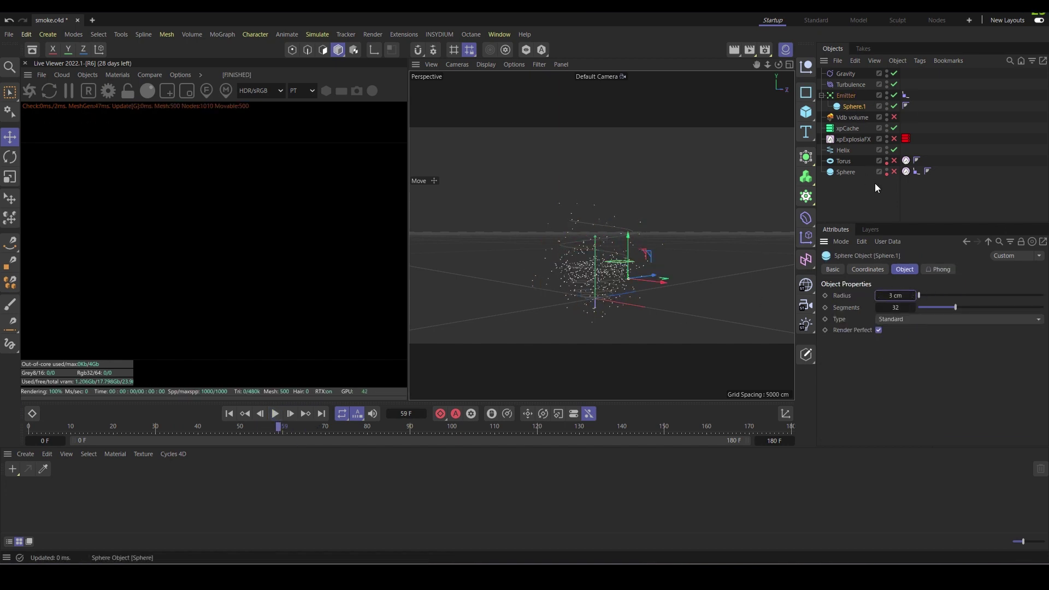
left_click(497, 34)
left_click(507, 99)
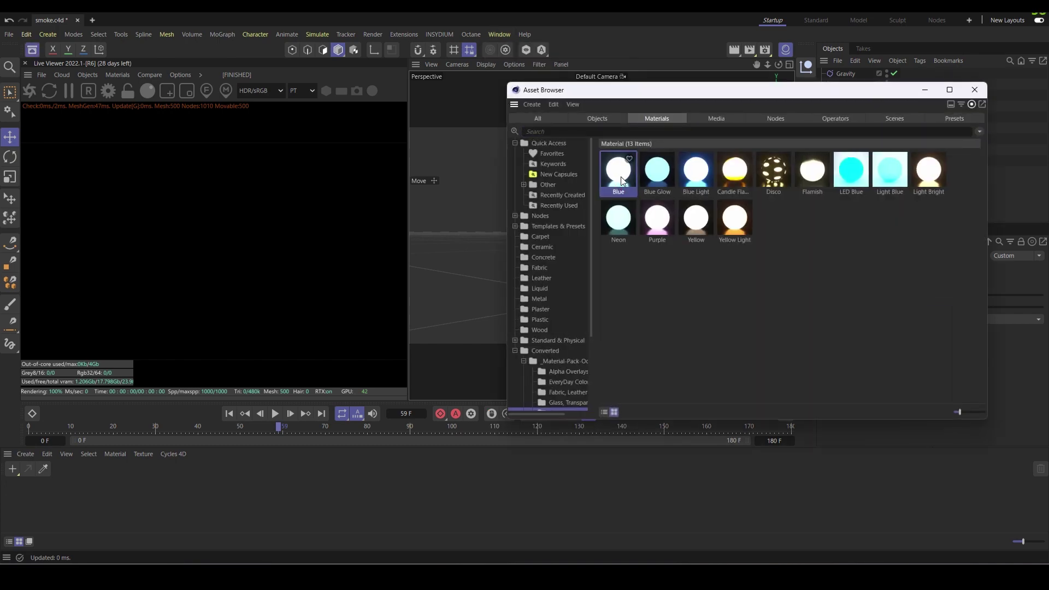
- Bring the Blue light material from the Asset Browser into the scene and apply it to Sphere.1
left_click_drag(626, 179, 110, 494)
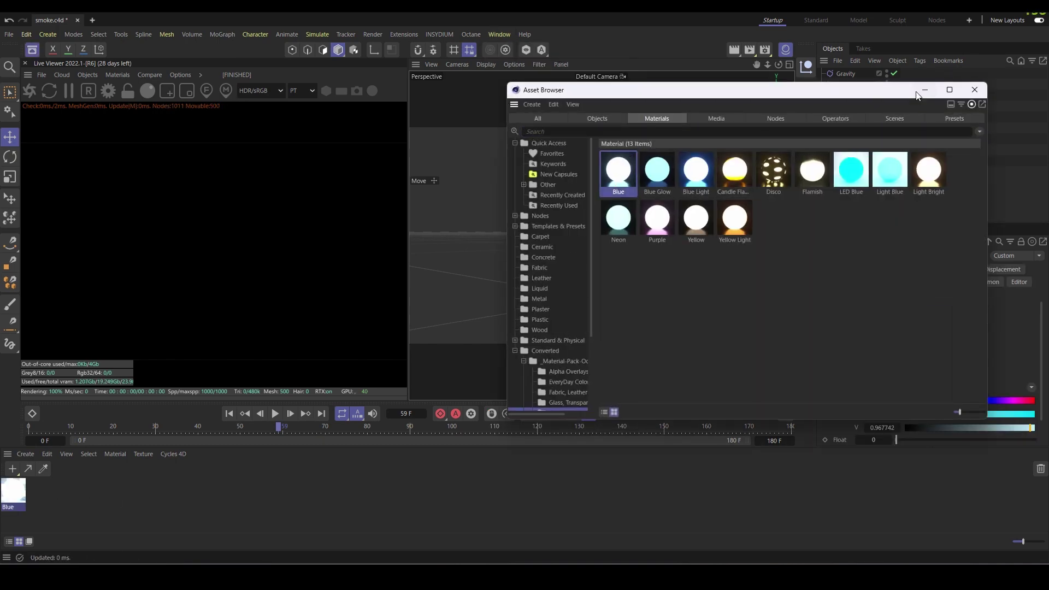
left_click(975, 90)
left_click_drag(20, 494, 858, 105)
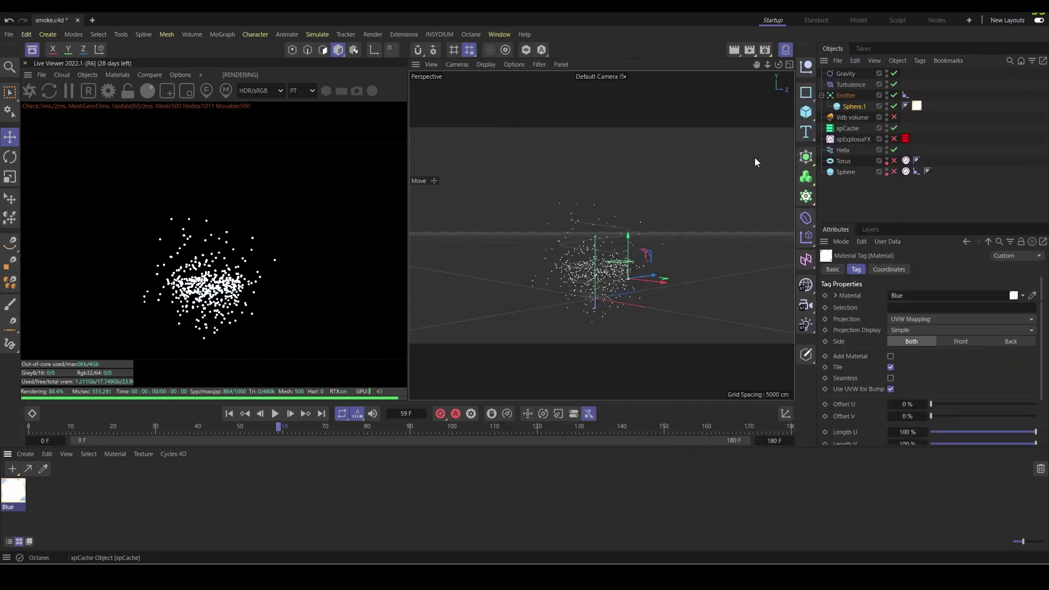